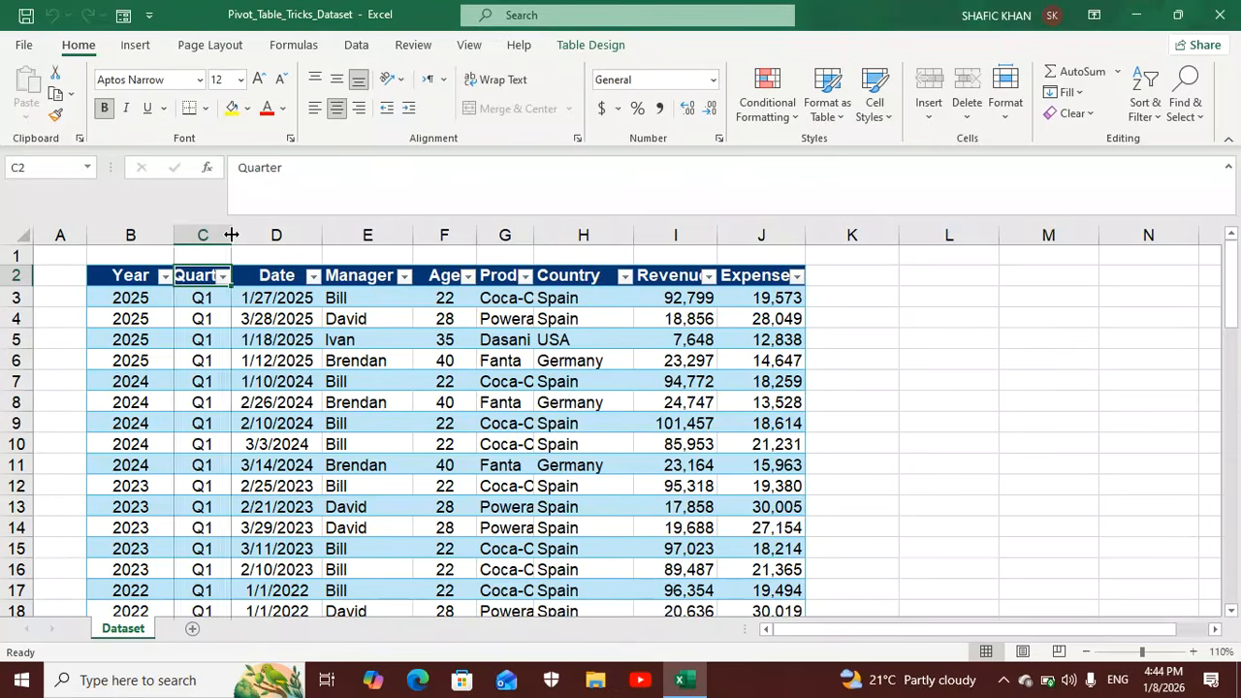
# Auto-fit the widths of the Quarter, Product, Revenue and Expenses columns in the dataset table.
pyautogui.doubleClick(231, 235)
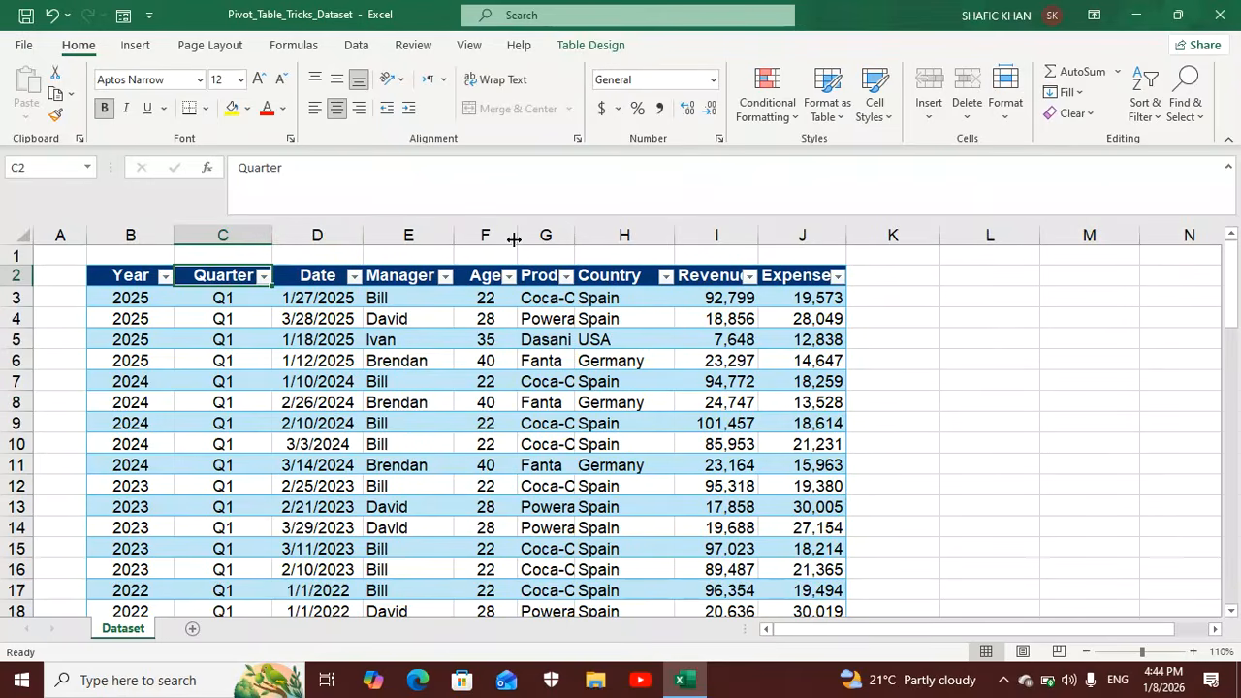
pyautogui.doubleClick(573, 236)
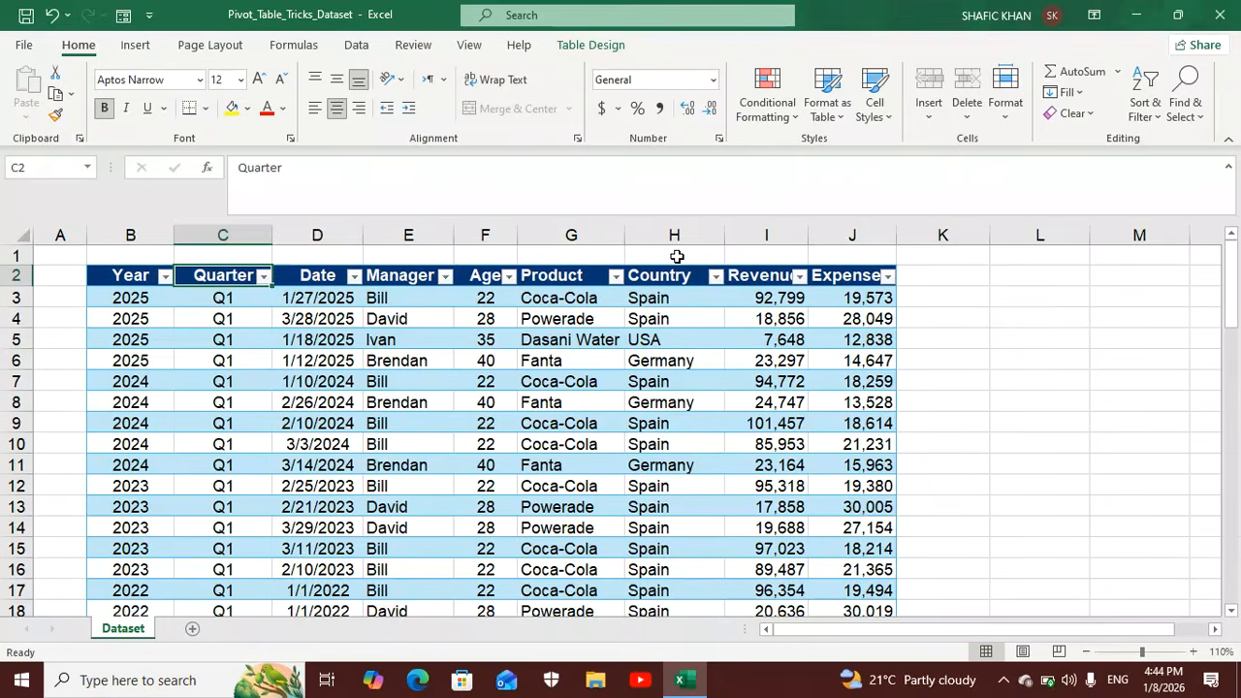
pyautogui.doubleClick(808, 235)
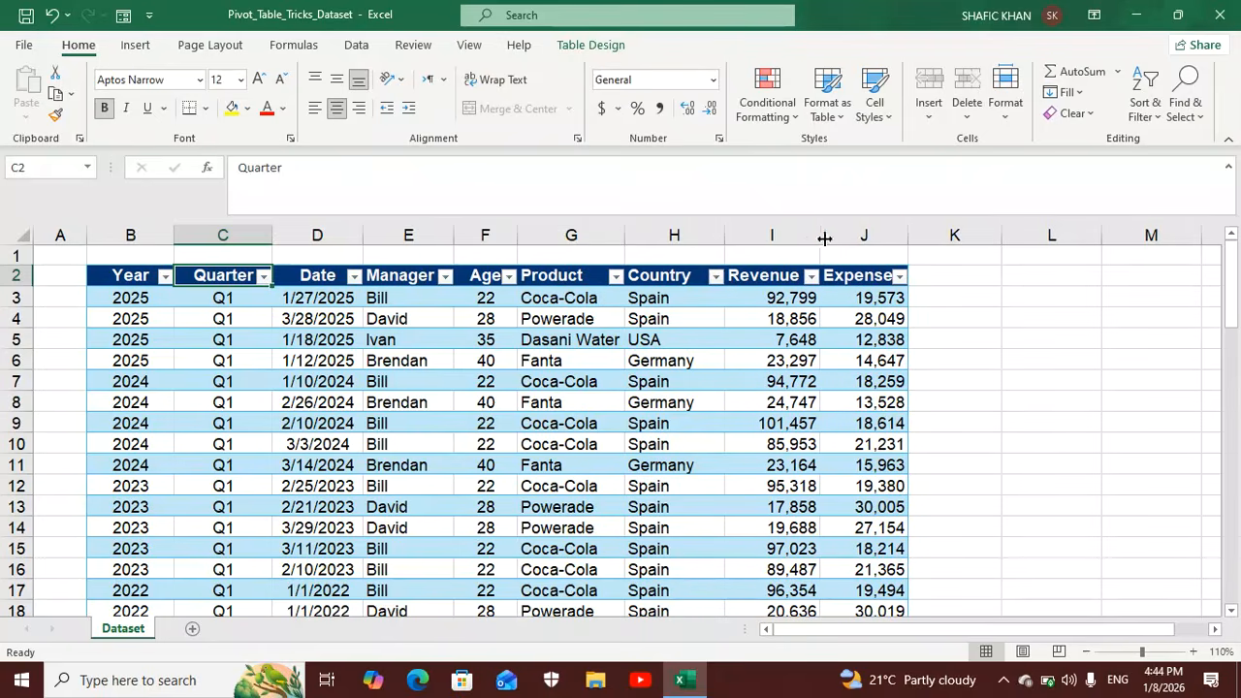
pyautogui.doubleClick(907, 236)
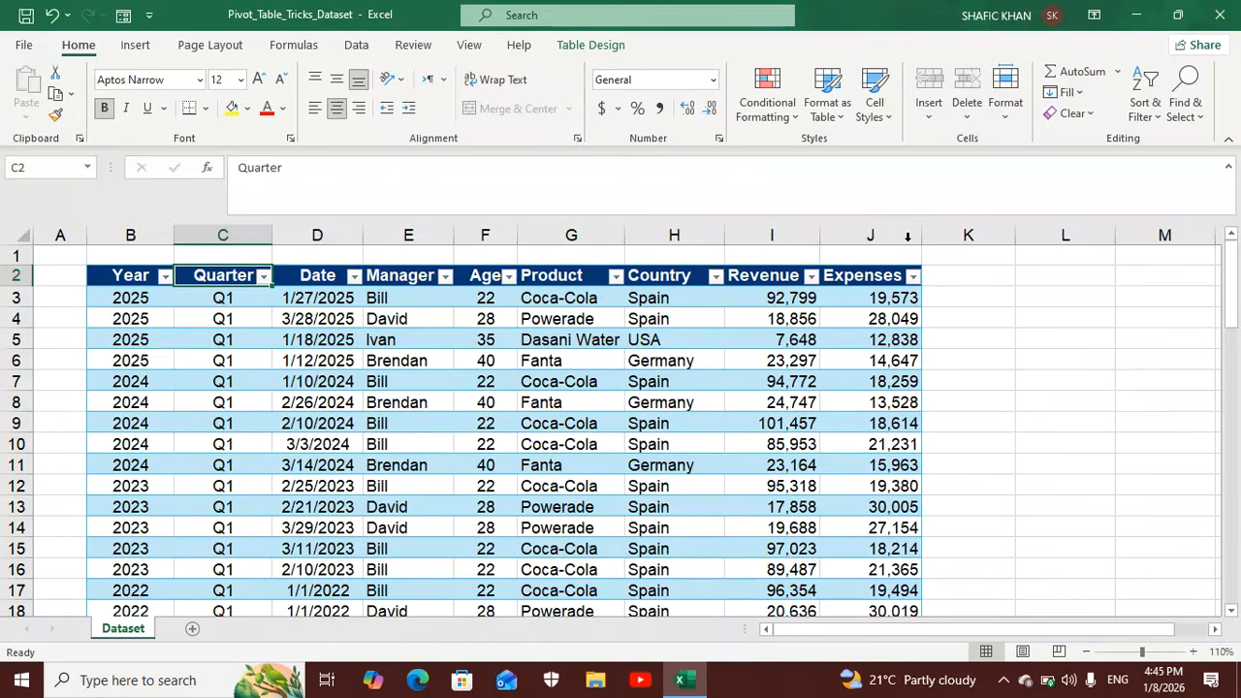
# Change the dataset table's style to a light style with green borders and unshaded rows.
pyautogui.click(560, 374)
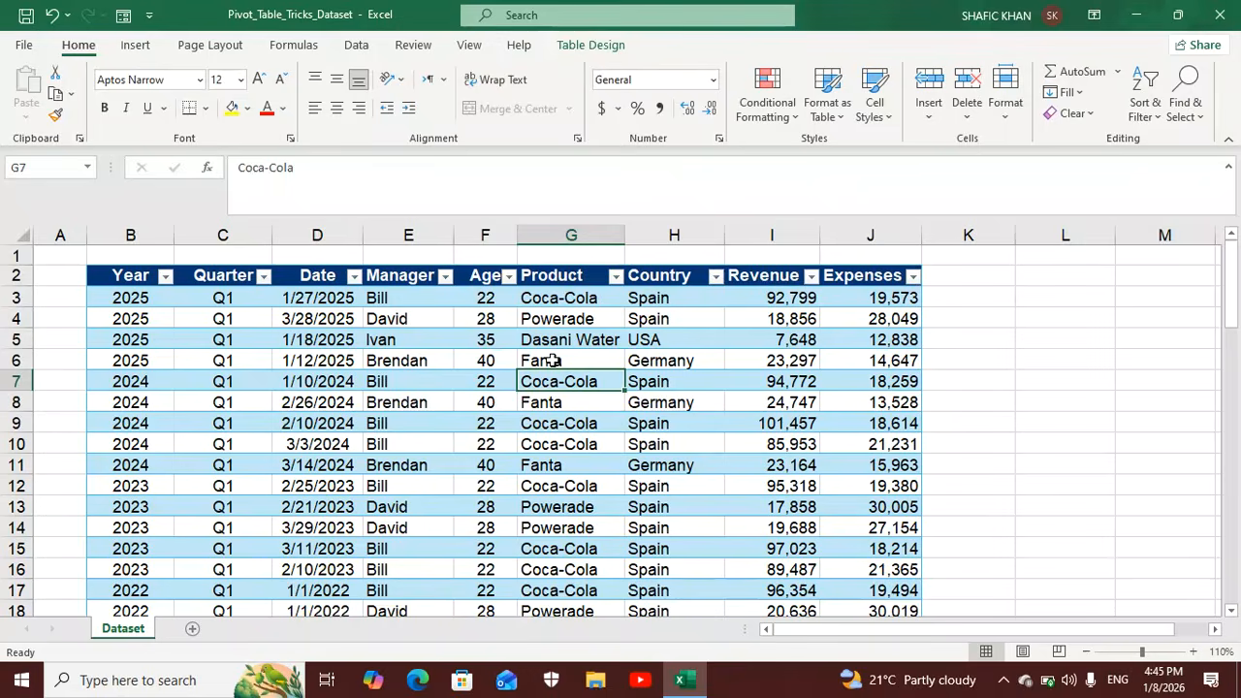
pyautogui.click(590, 44)
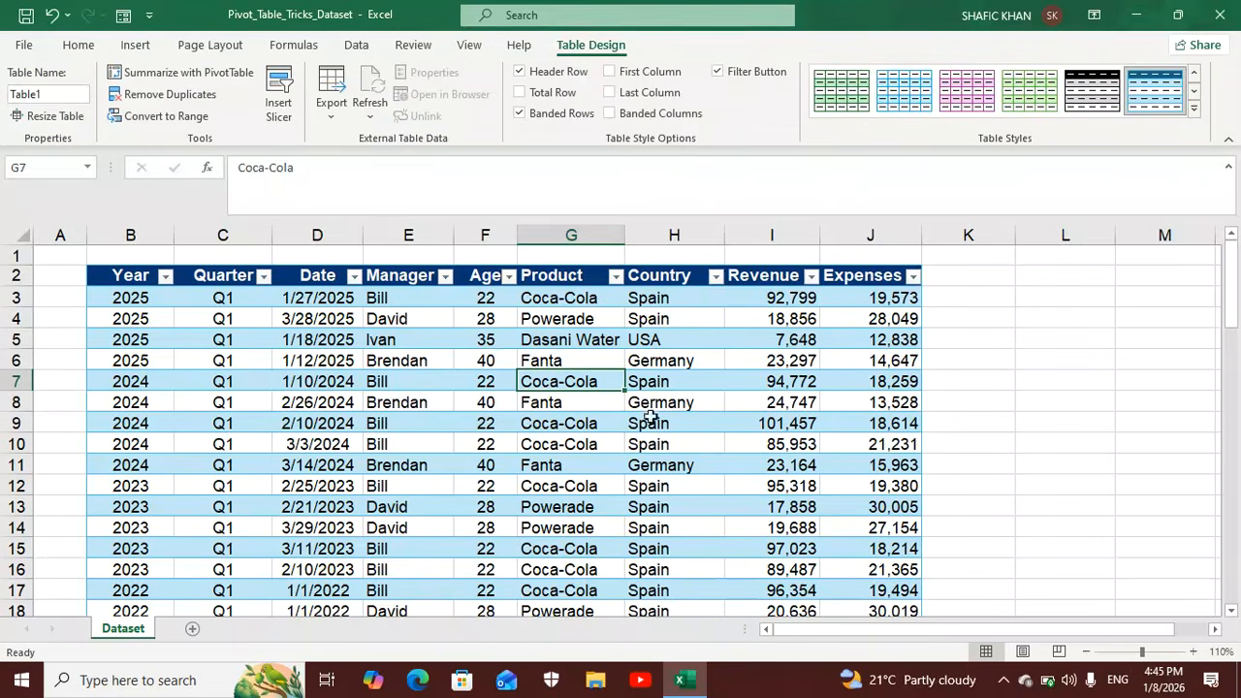
pyautogui.click(1199, 116)
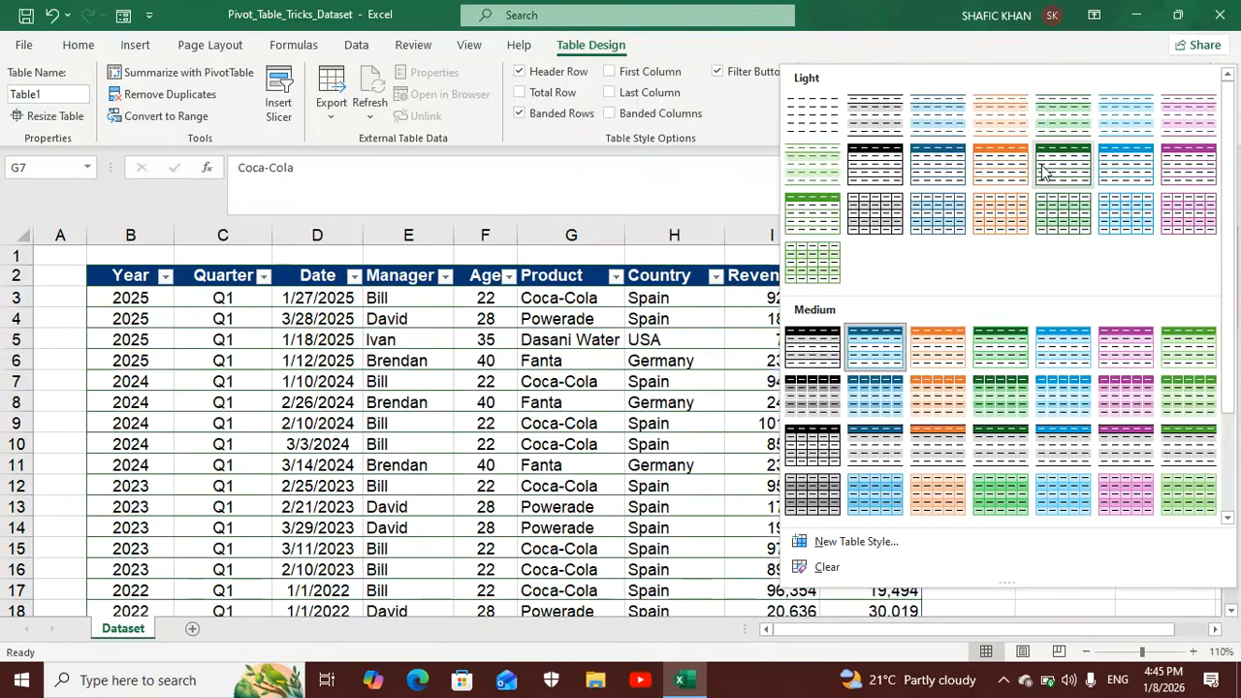
pyautogui.click(1044, 166)
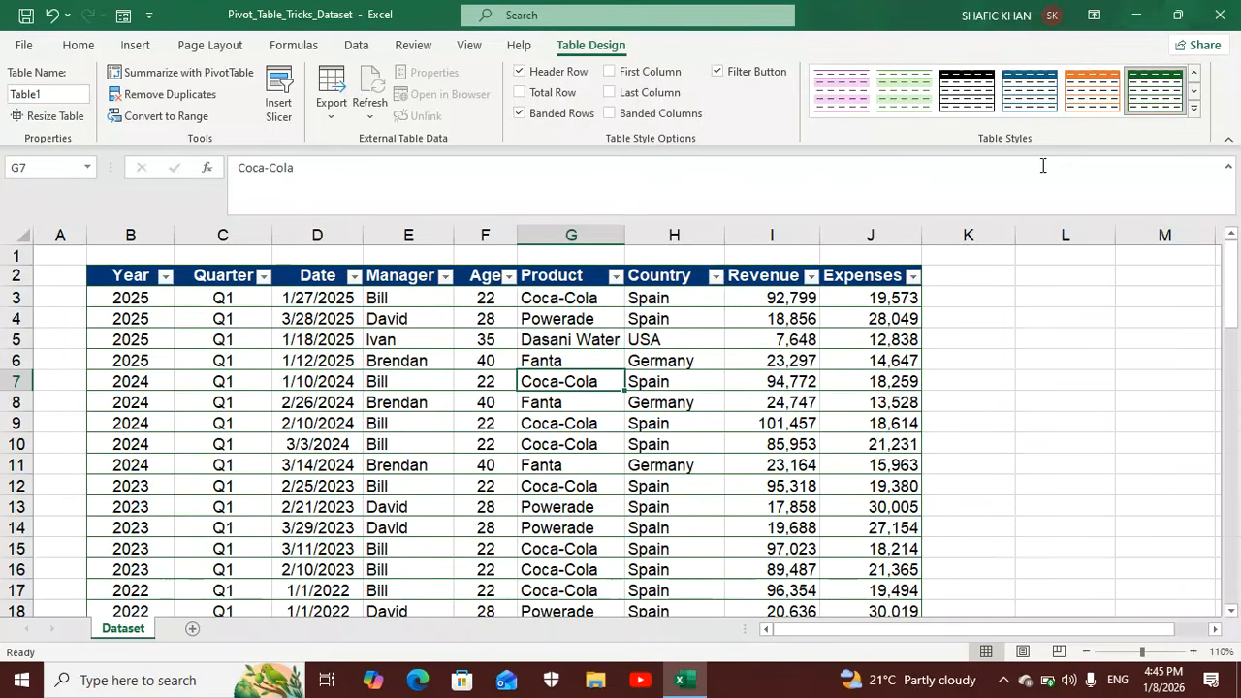
pyautogui.click(1195, 108)
pyautogui.press('Escape')
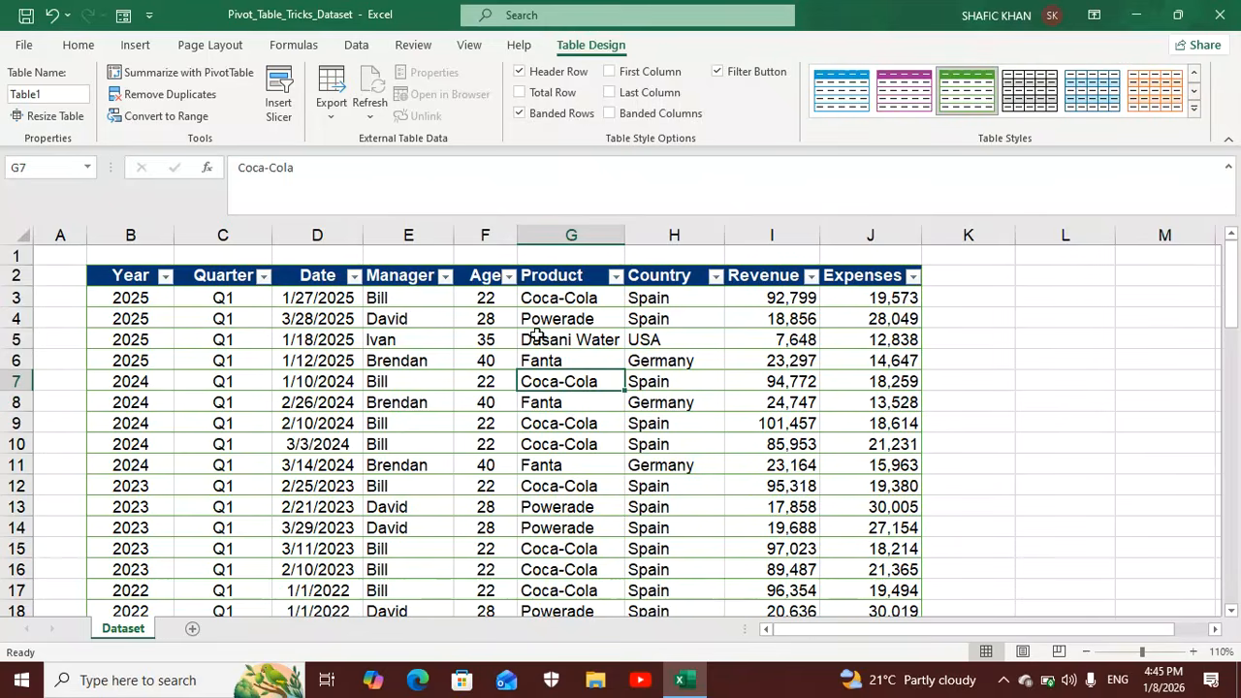
# Create a PivotTable from Table1 on a new worksheet.
pyautogui.click(138, 46)
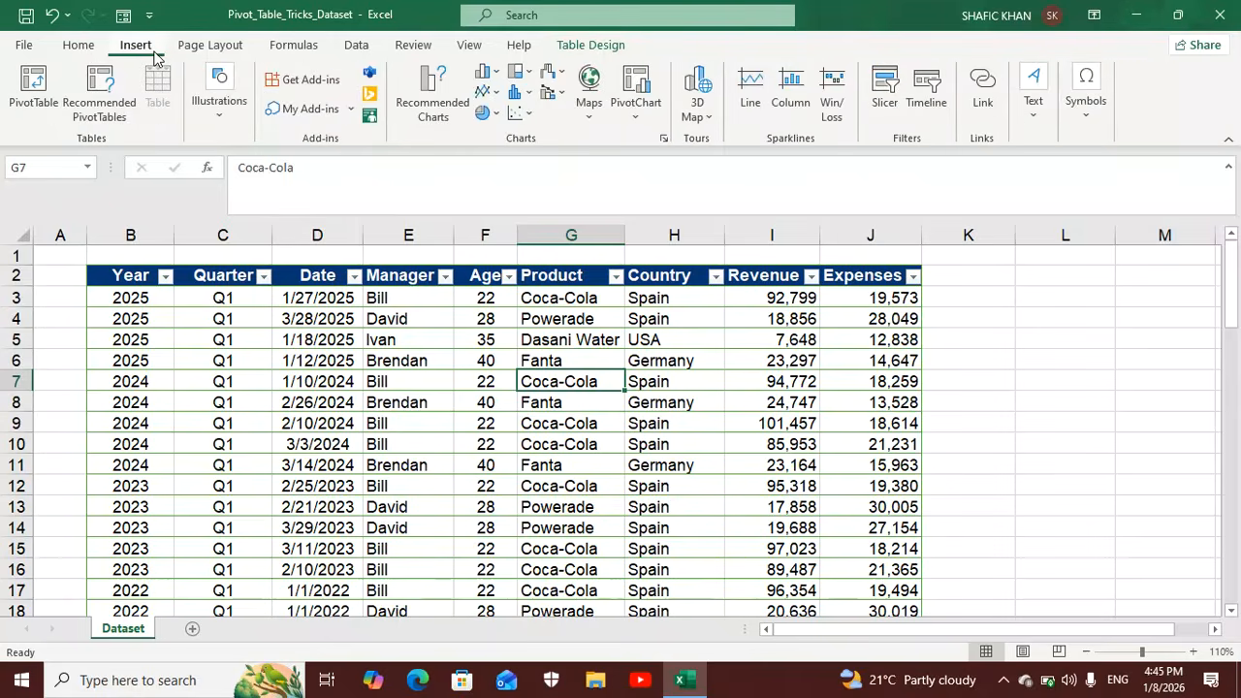
pyautogui.click(33, 87)
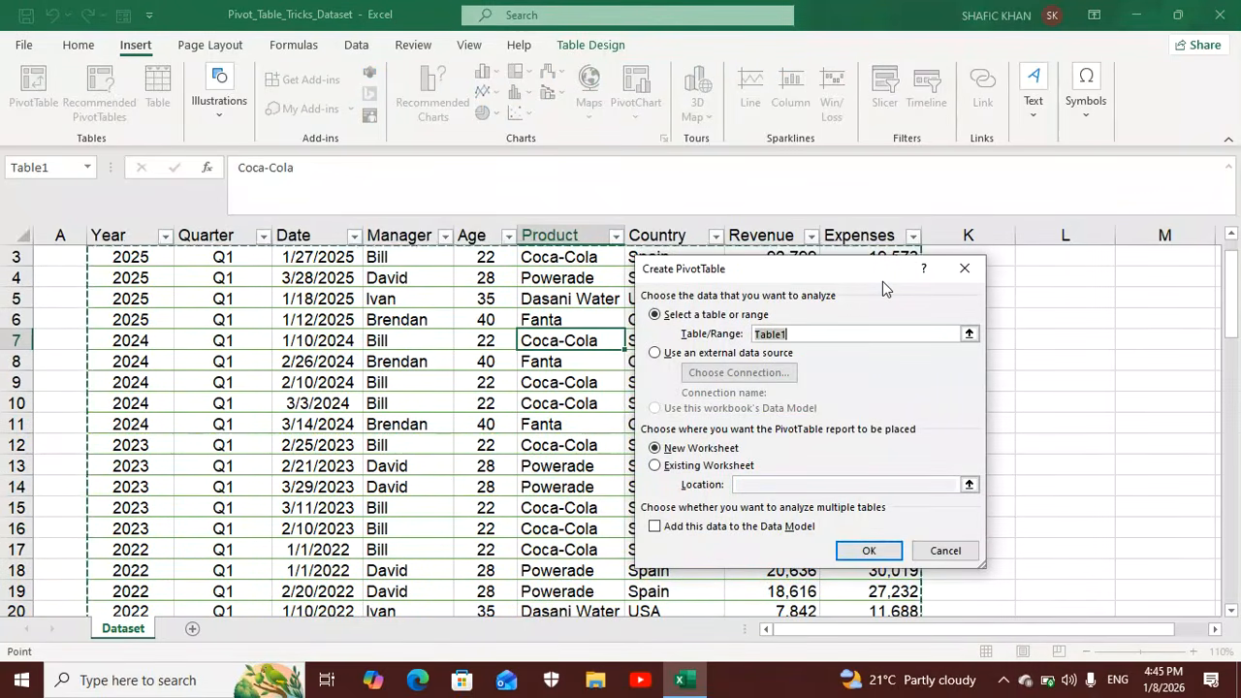
pyautogui.click(876, 551)
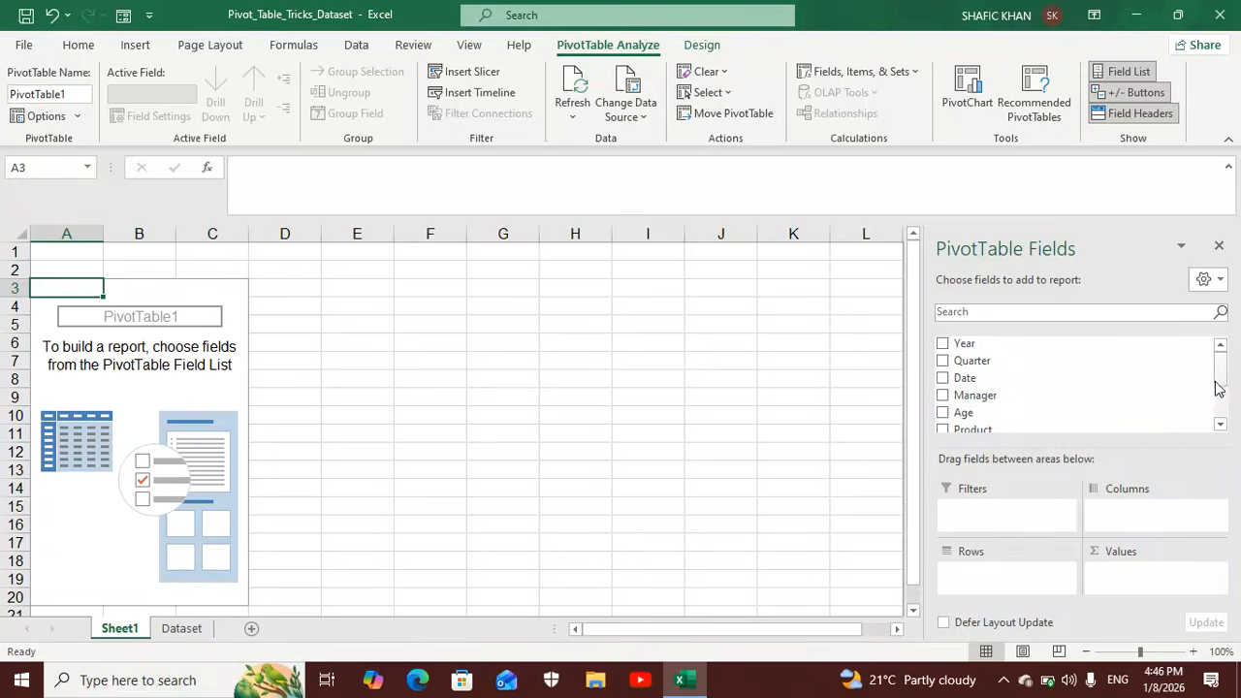
# Build the PivotTable with the sum of Revenue as values and Country as rows.
pyautogui.scroll(-1, 1218, 388)
pyautogui.moveTo(1065, 419); pyautogui.dragTo(1143, 574)
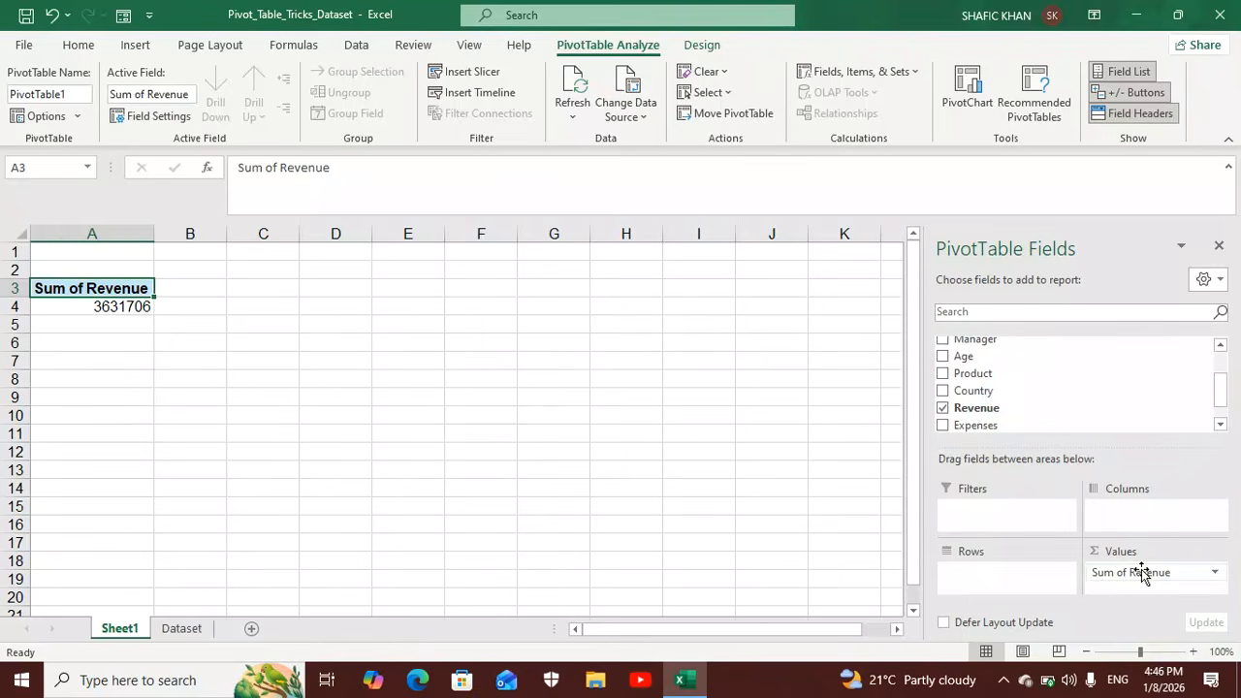
pyautogui.moveTo(1003, 392); pyautogui.dragTo(1004, 514)
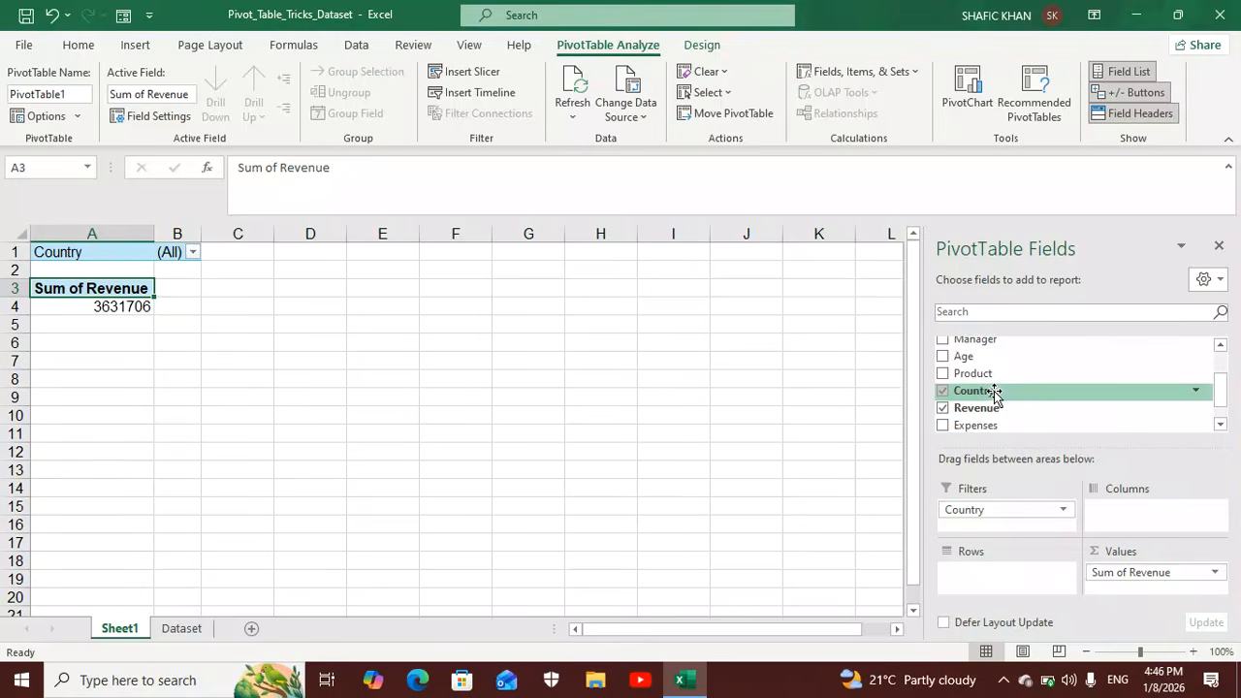
pyautogui.moveTo(995, 516); pyautogui.dragTo(994, 572)
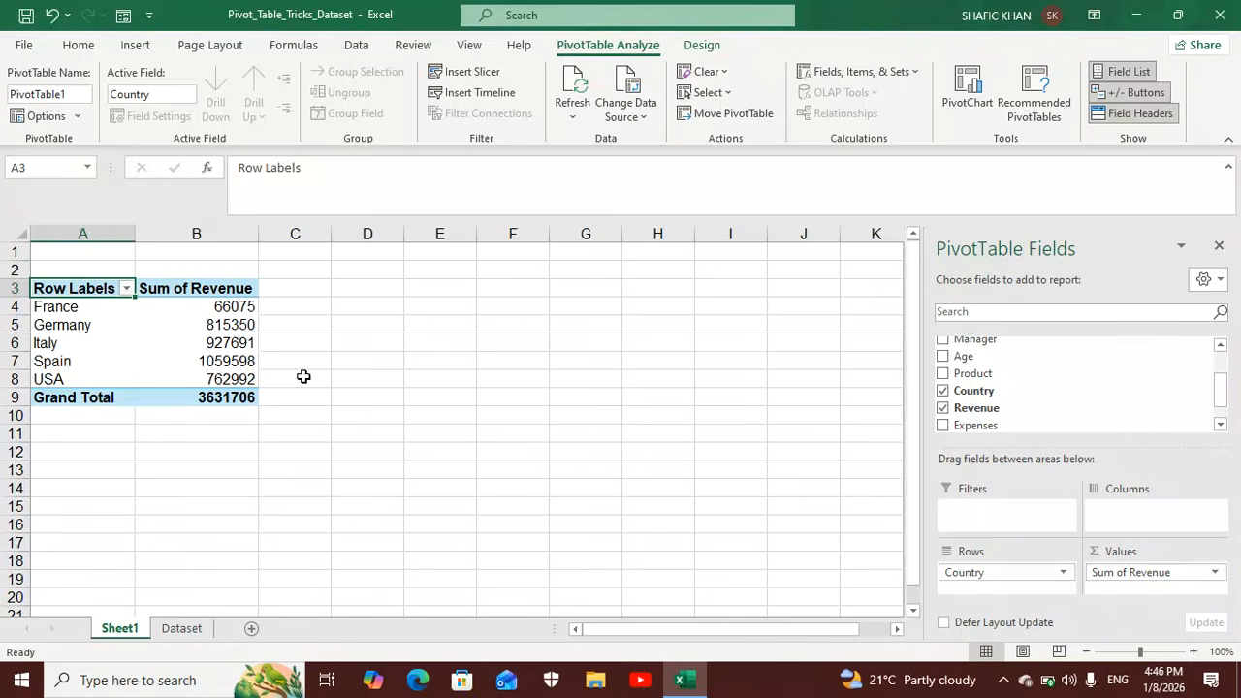
# Format the countries' revenue values in B4:B8 with thousands separators and no decimal places.
pyautogui.moveTo(206, 304); pyautogui.dragTo(201, 378)
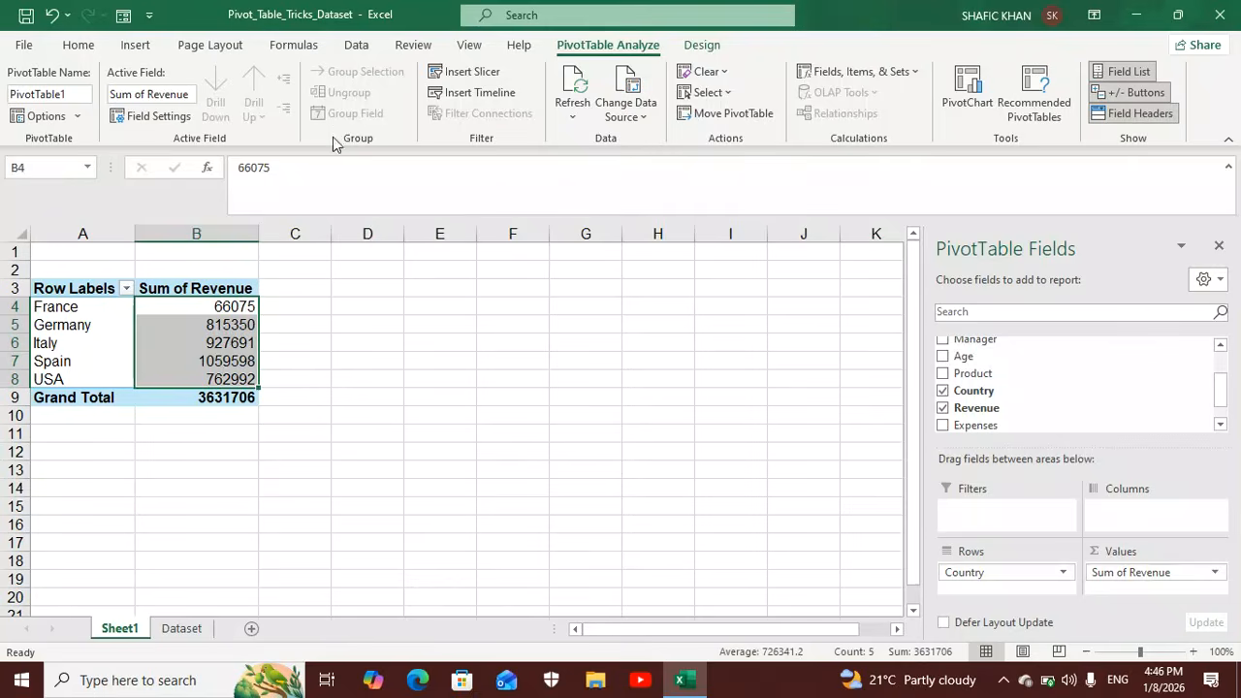
pyautogui.click(80, 45)
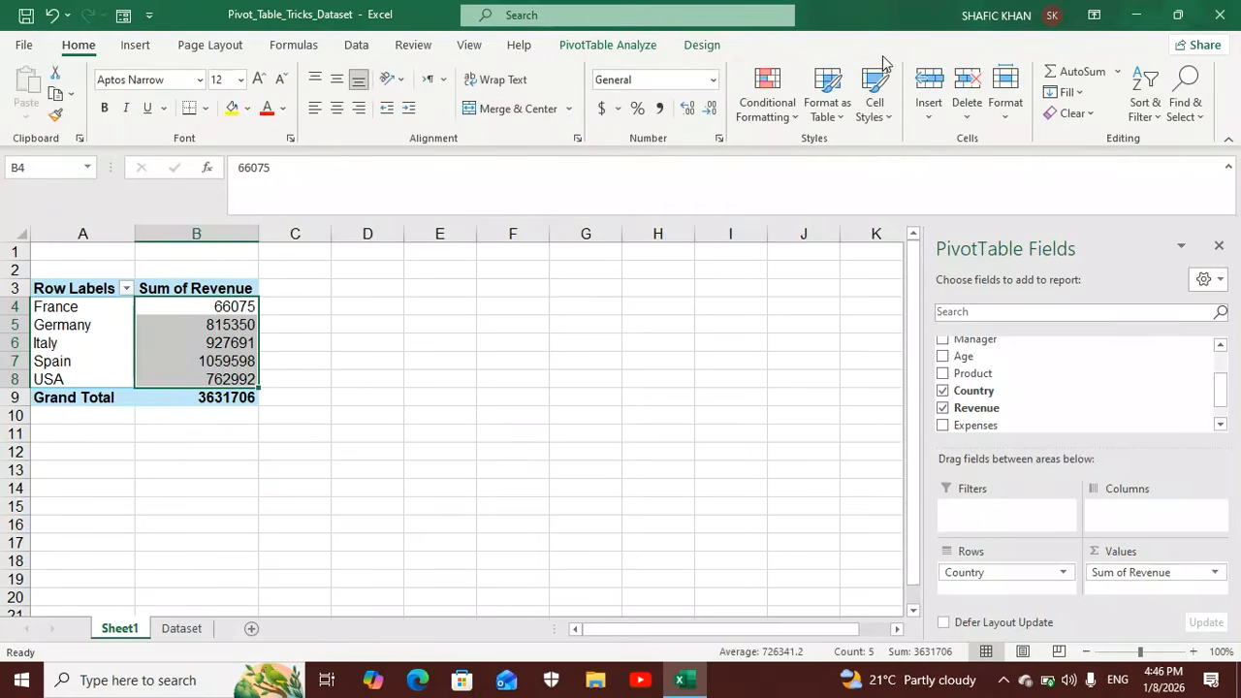
pyautogui.click(660, 108)
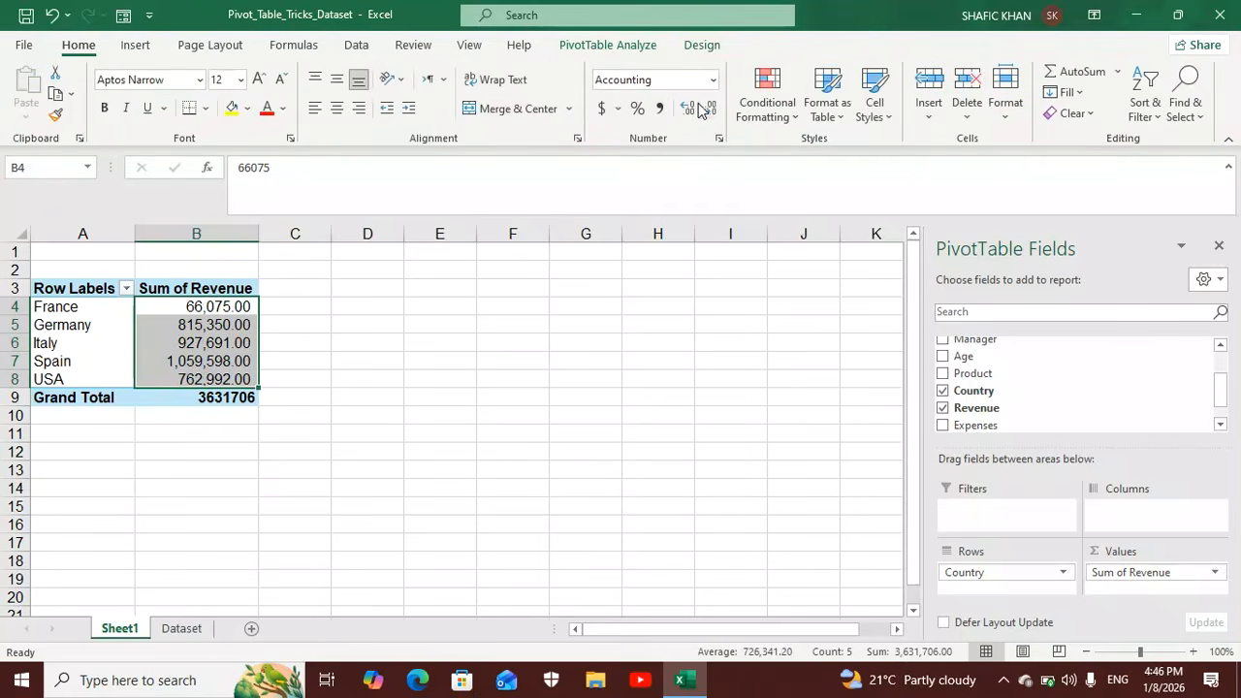
pyautogui.click(709, 108)
pyautogui.click(709, 108)
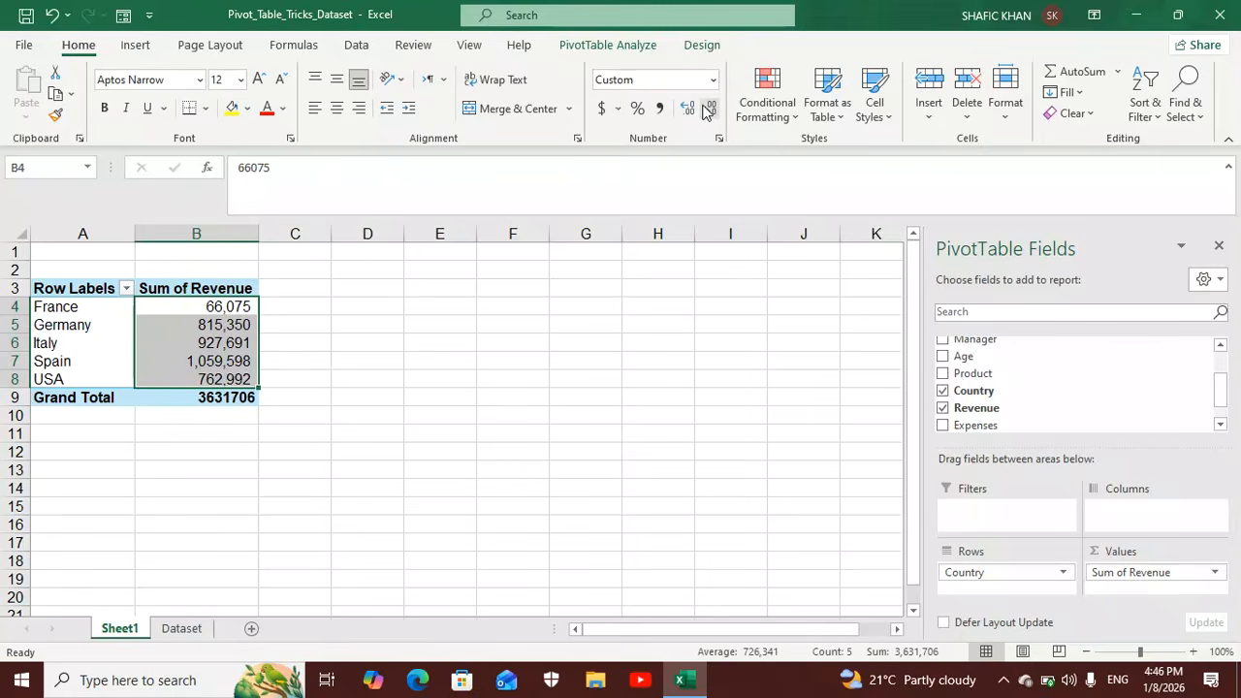
# Sort the PivotTable's country labels from A to Z, and finally reverse the order to Z to A.
pyautogui.click(112, 308)
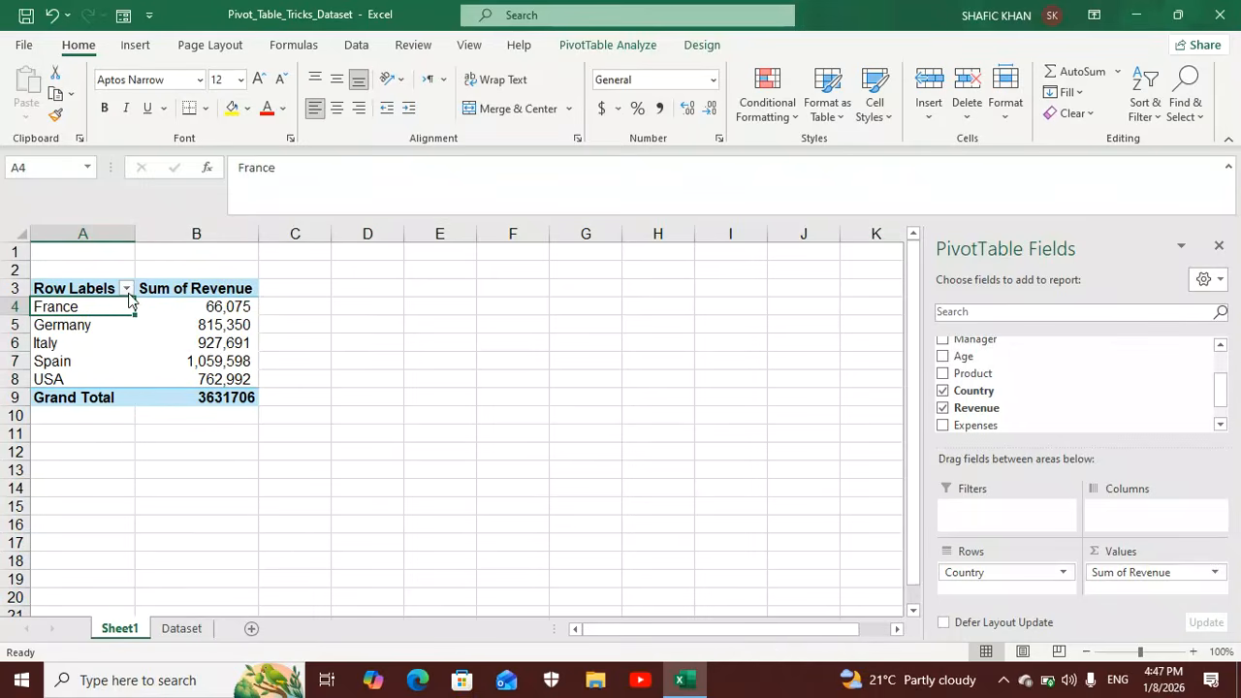
pyautogui.click(126, 289)
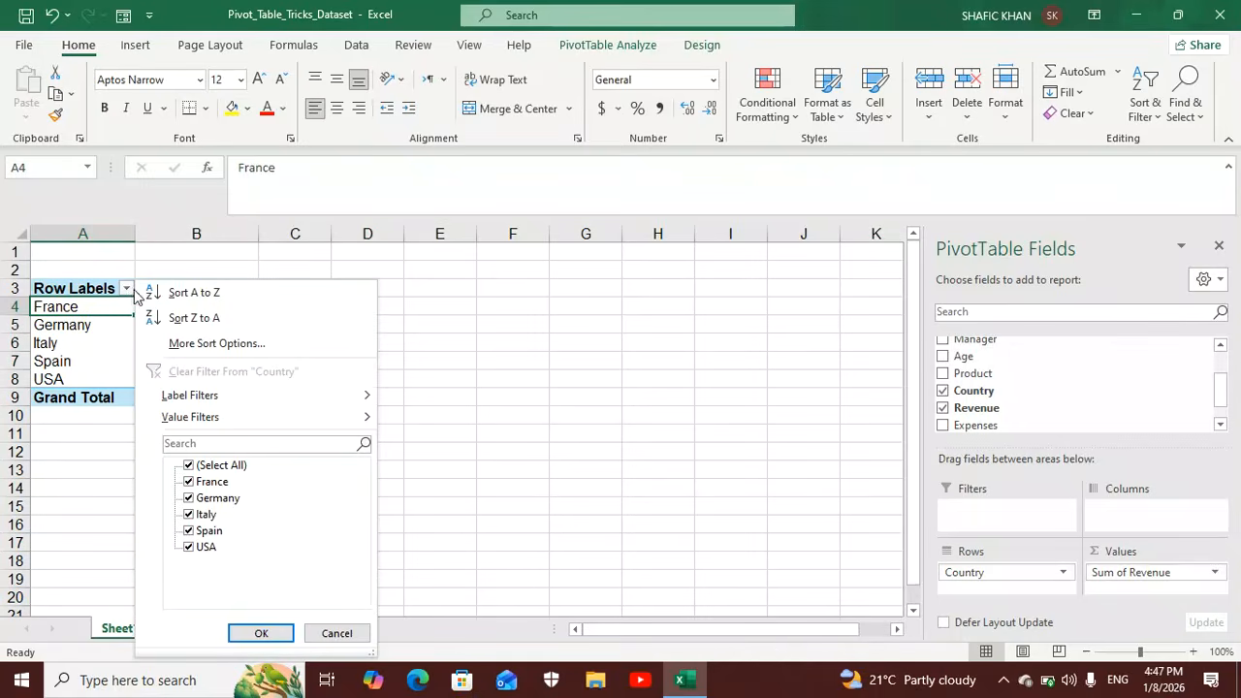
pyautogui.click(201, 294)
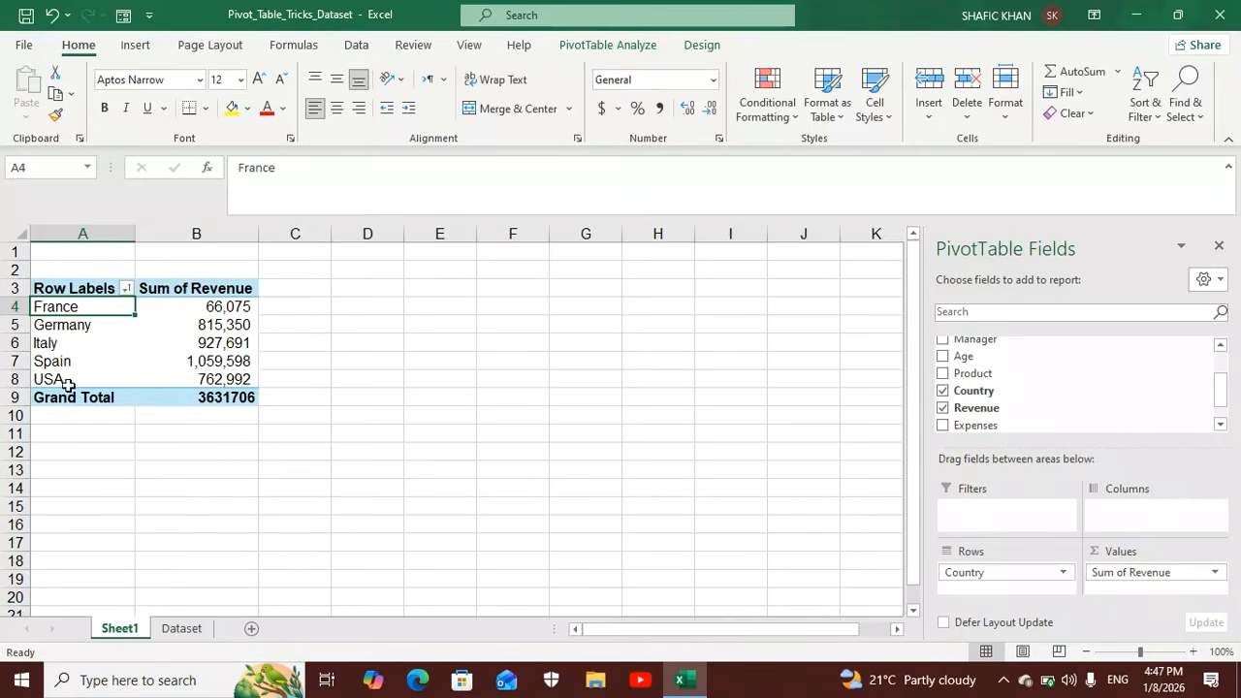
pyautogui.click(126, 290)
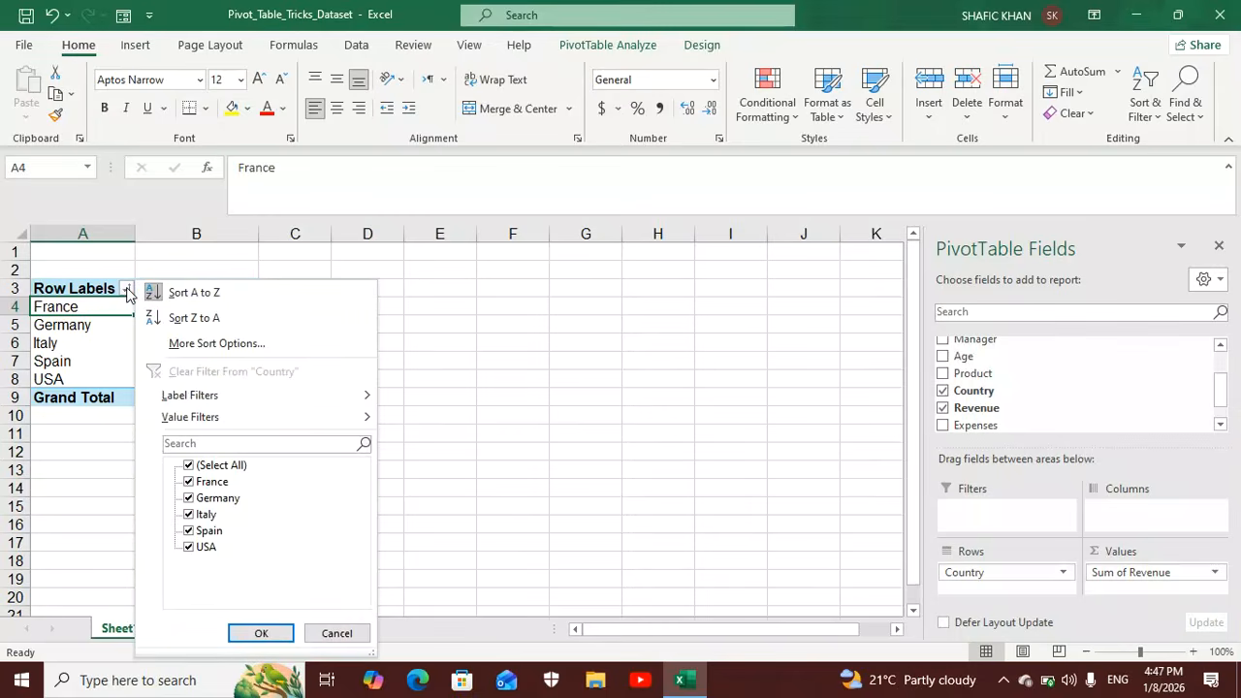
pyautogui.click(199, 319)
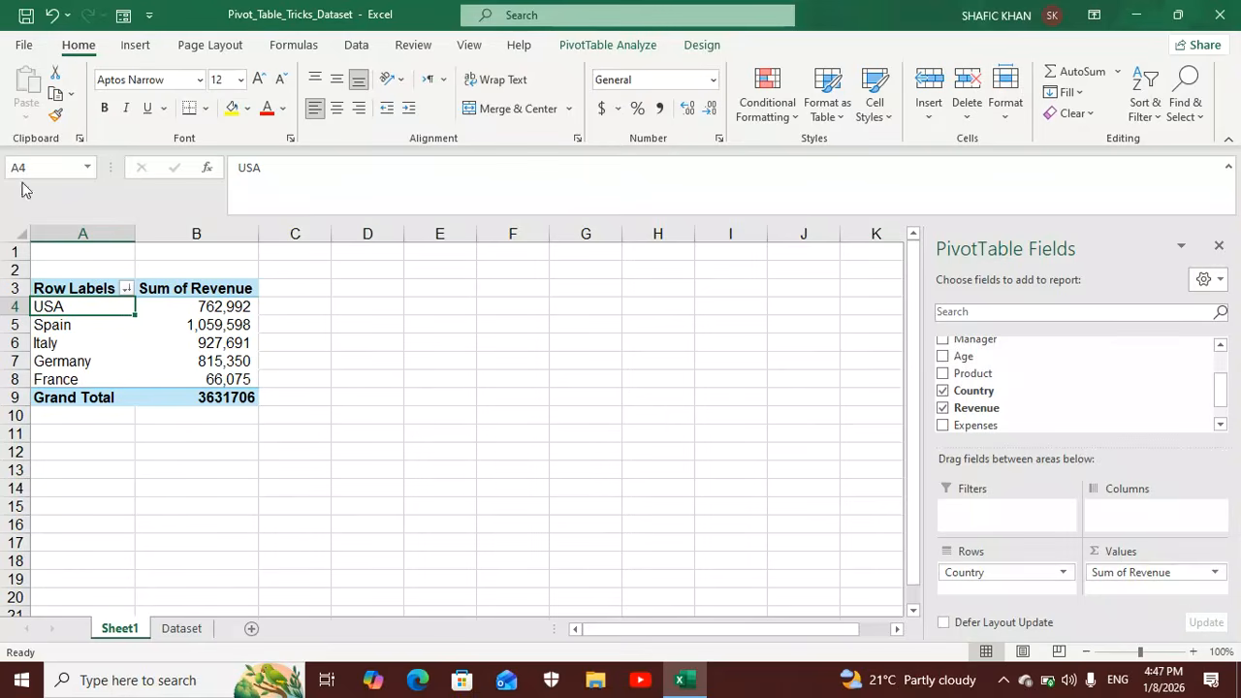
# Open the custom lists editor from the advanced Excel options.
pyautogui.click(28, 46)
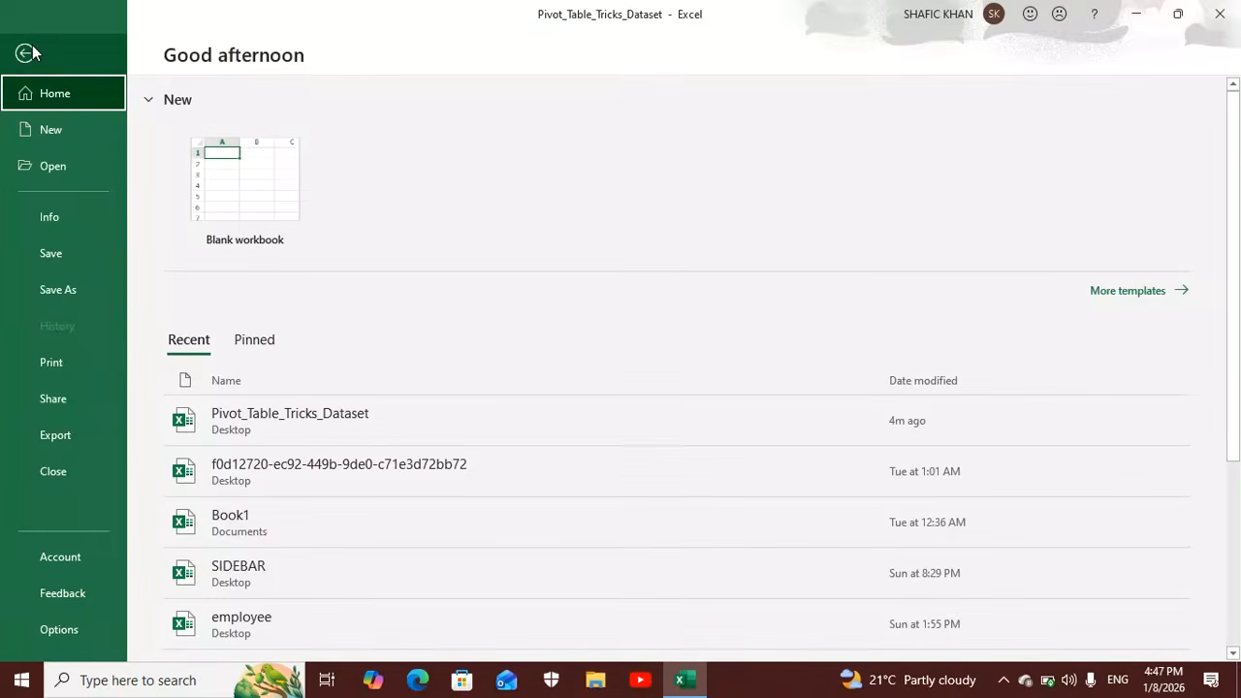
pyautogui.click(75, 637)
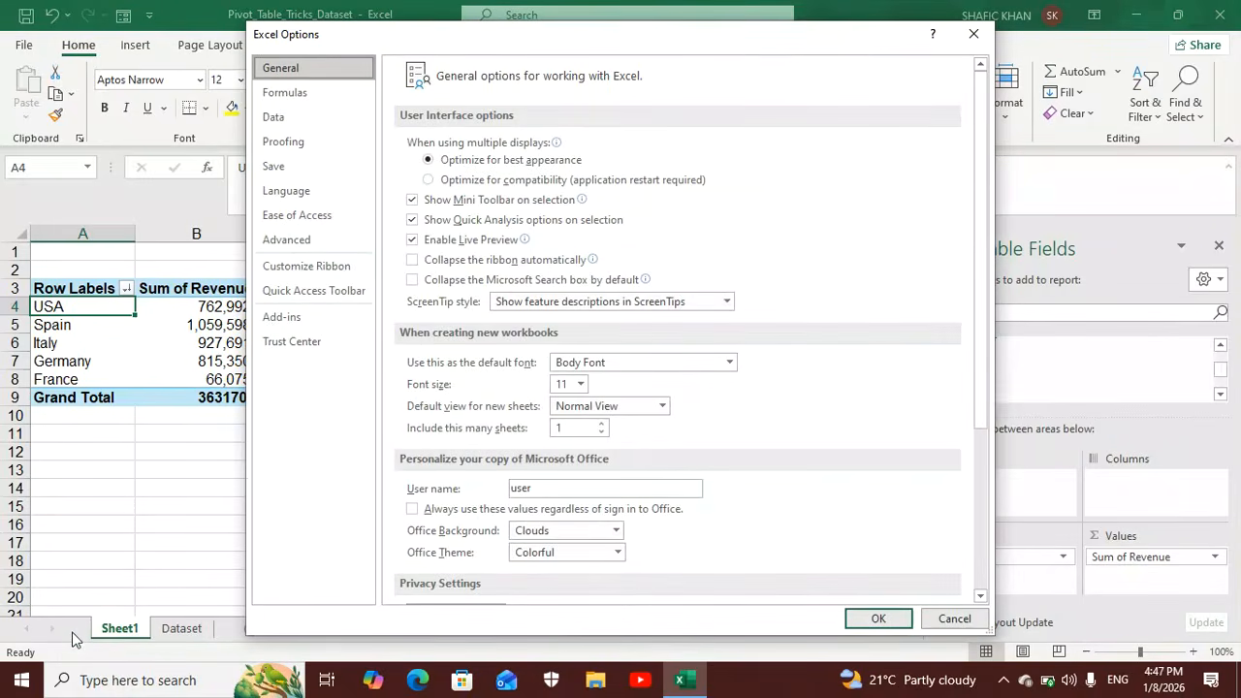
pyautogui.click(314, 247)
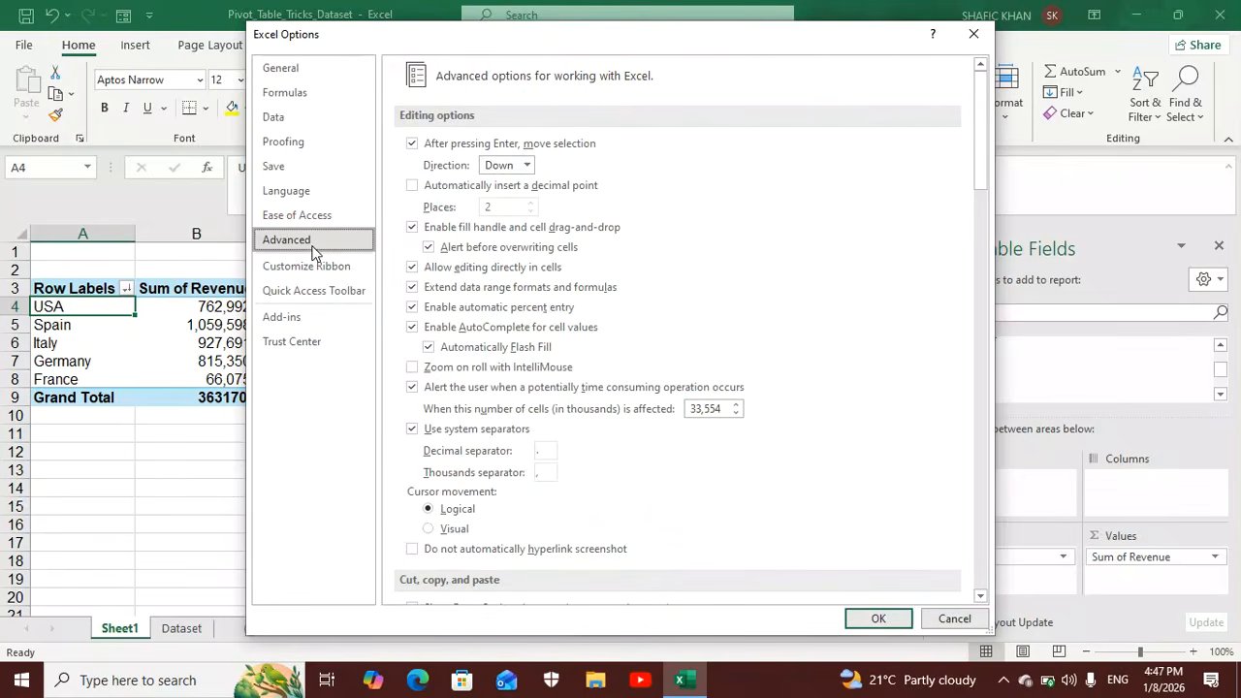
pyautogui.scroll(-20, 802, 301)
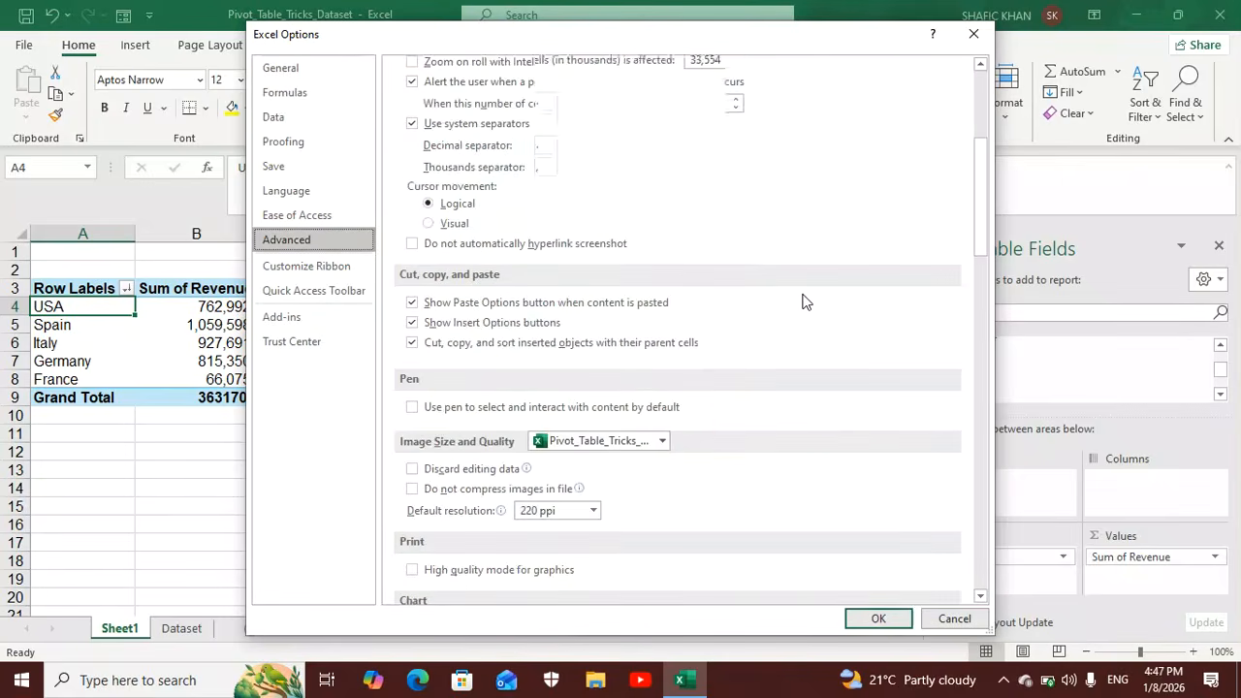
pyautogui.scroll(-3, 802, 302)
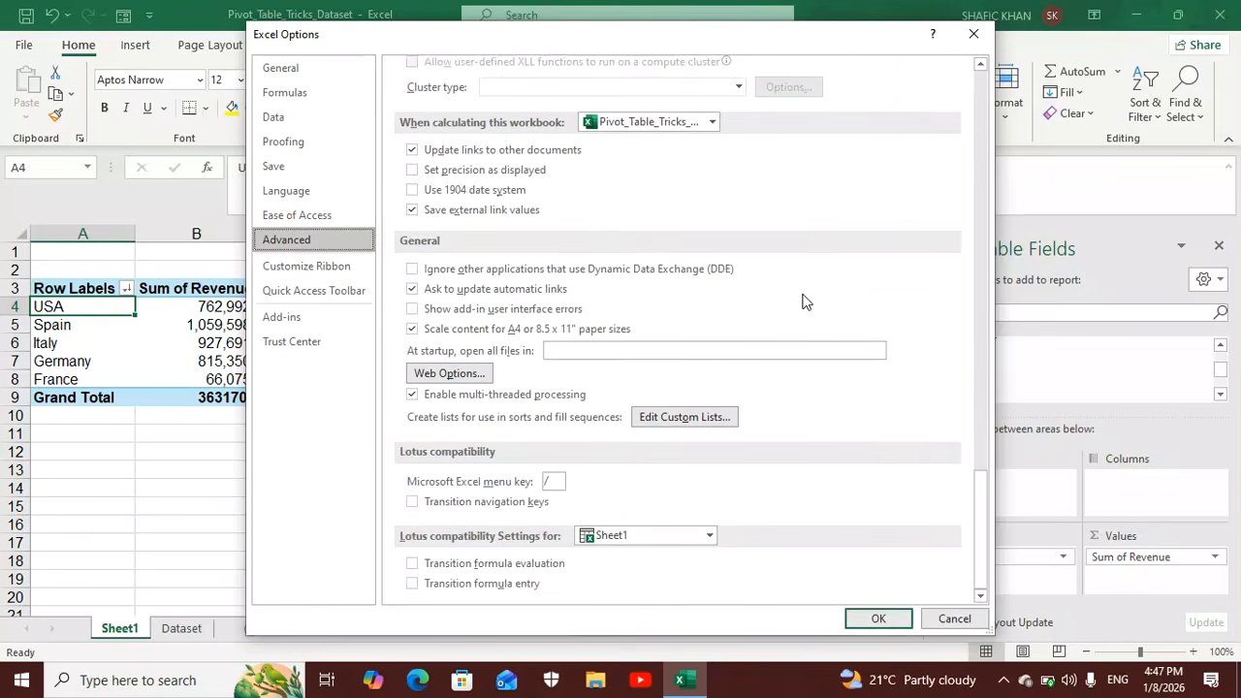
pyautogui.click(702, 418)
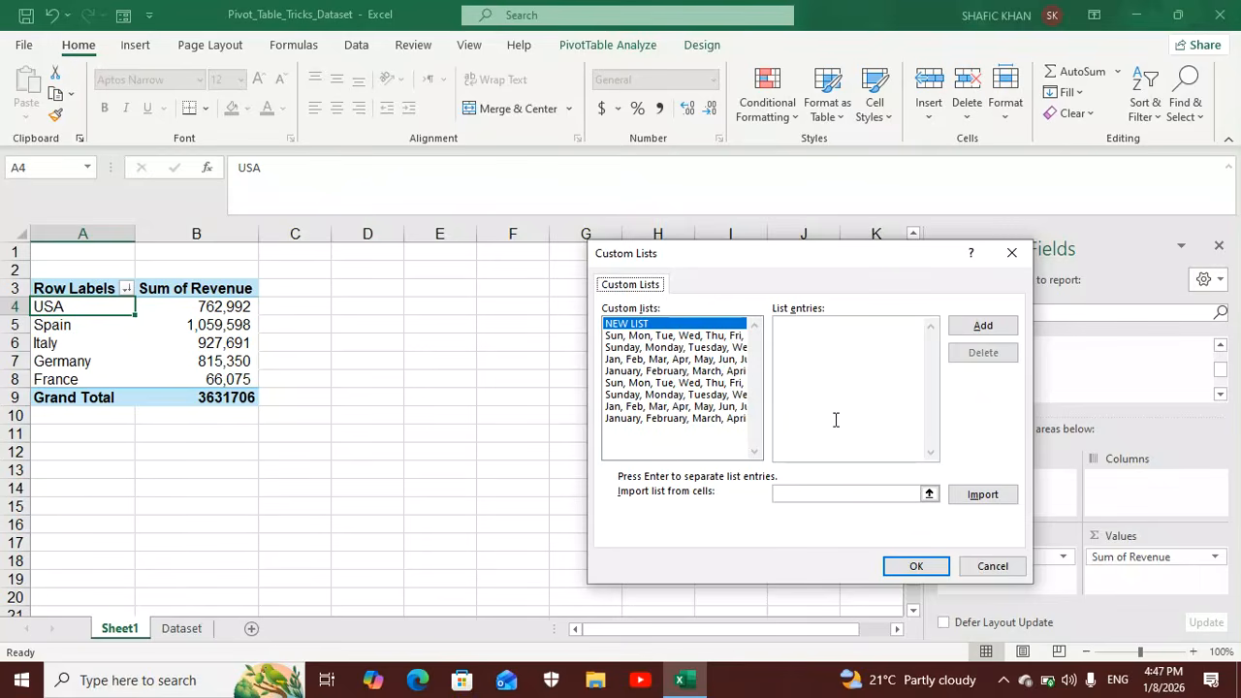
# Try to create a custom list from the country labels in cells $A$4:$A$8.
pyautogui.click(999, 494)
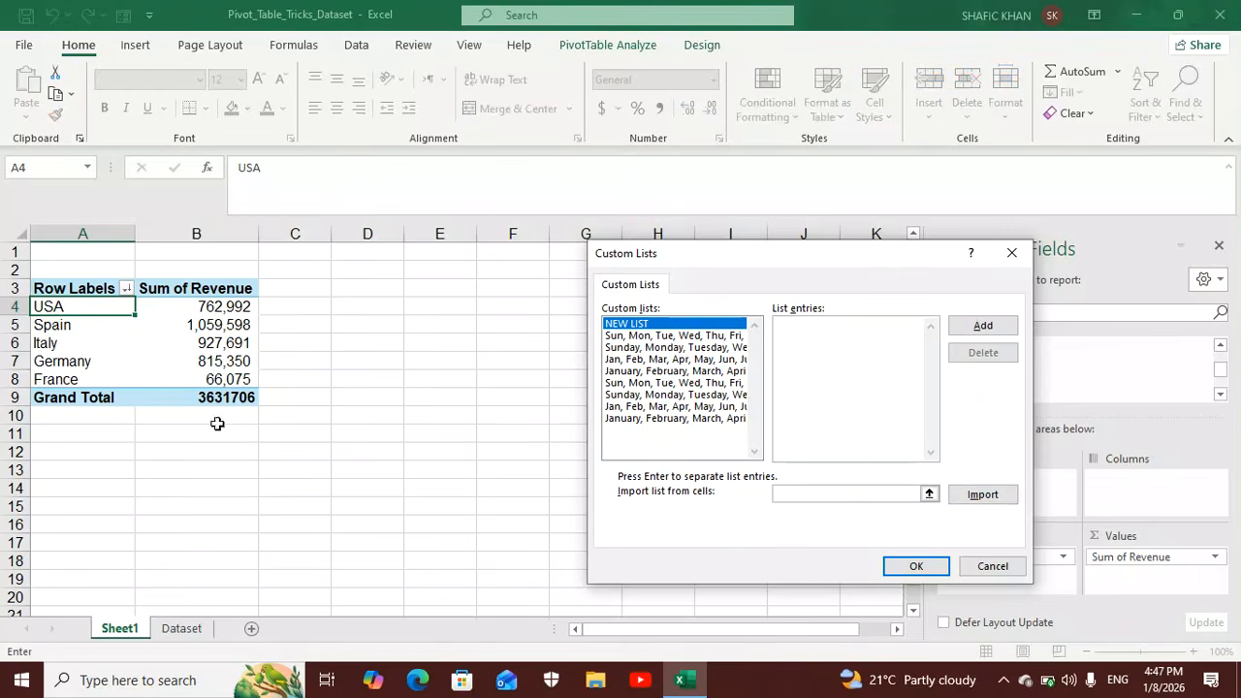
pyautogui.moveTo(91, 308); pyautogui.dragTo(91, 380)
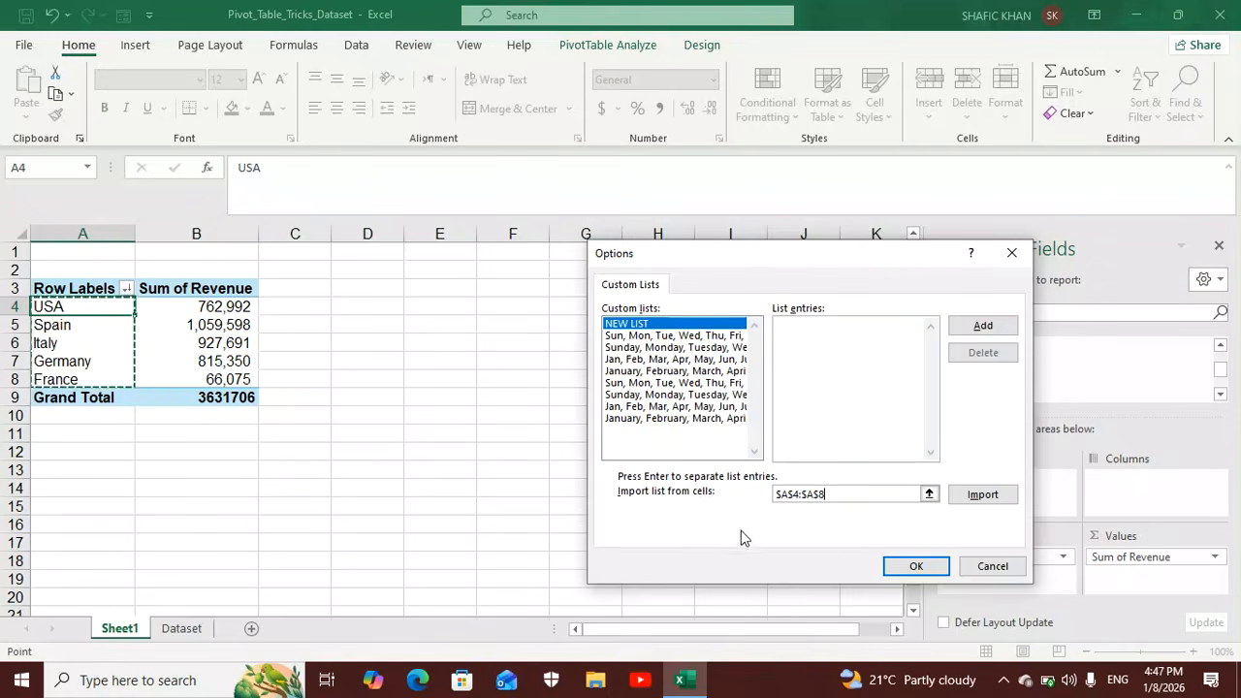
pyautogui.click(917, 567)
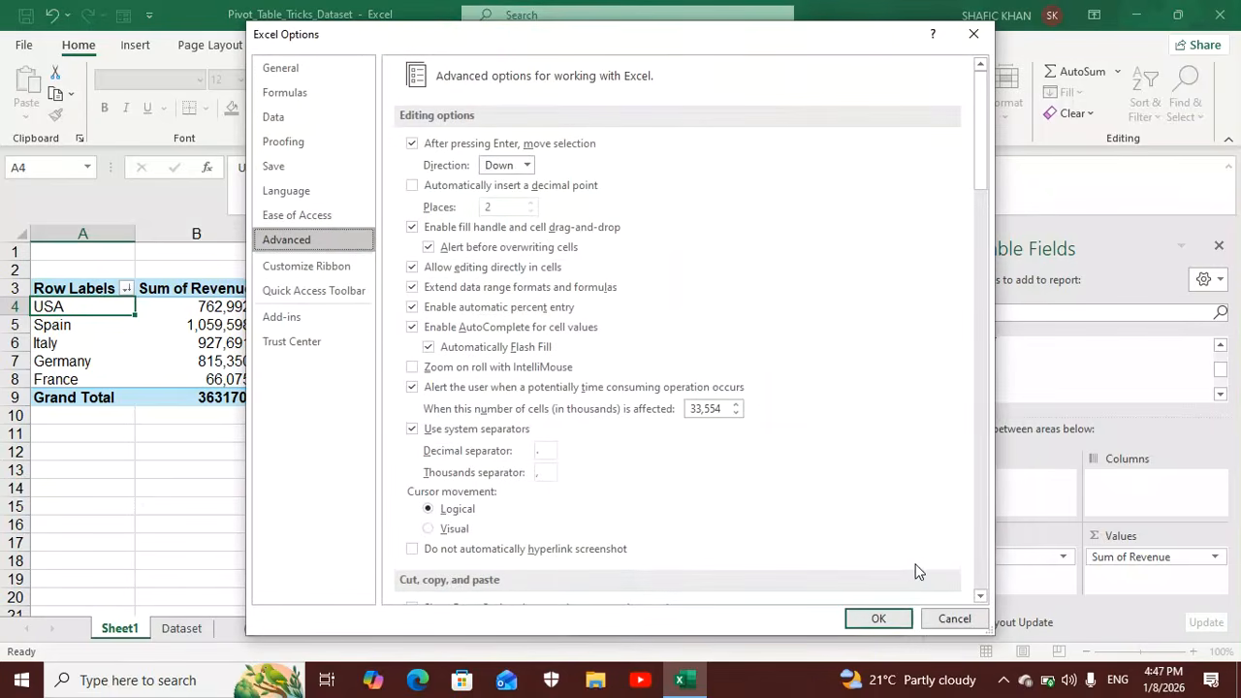
# Look through the advanced Excel options and close the options dialog.
pyautogui.scroll(-5, 913, 523)
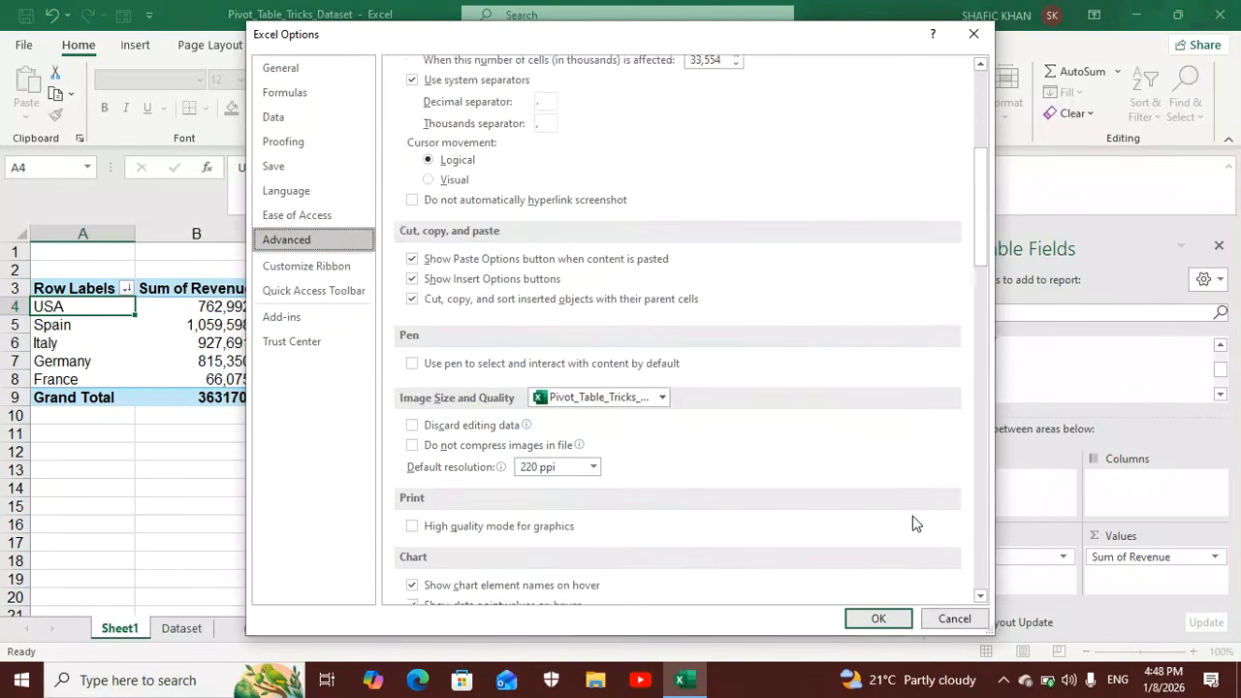
pyautogui.scroll(-10, 916, 524)
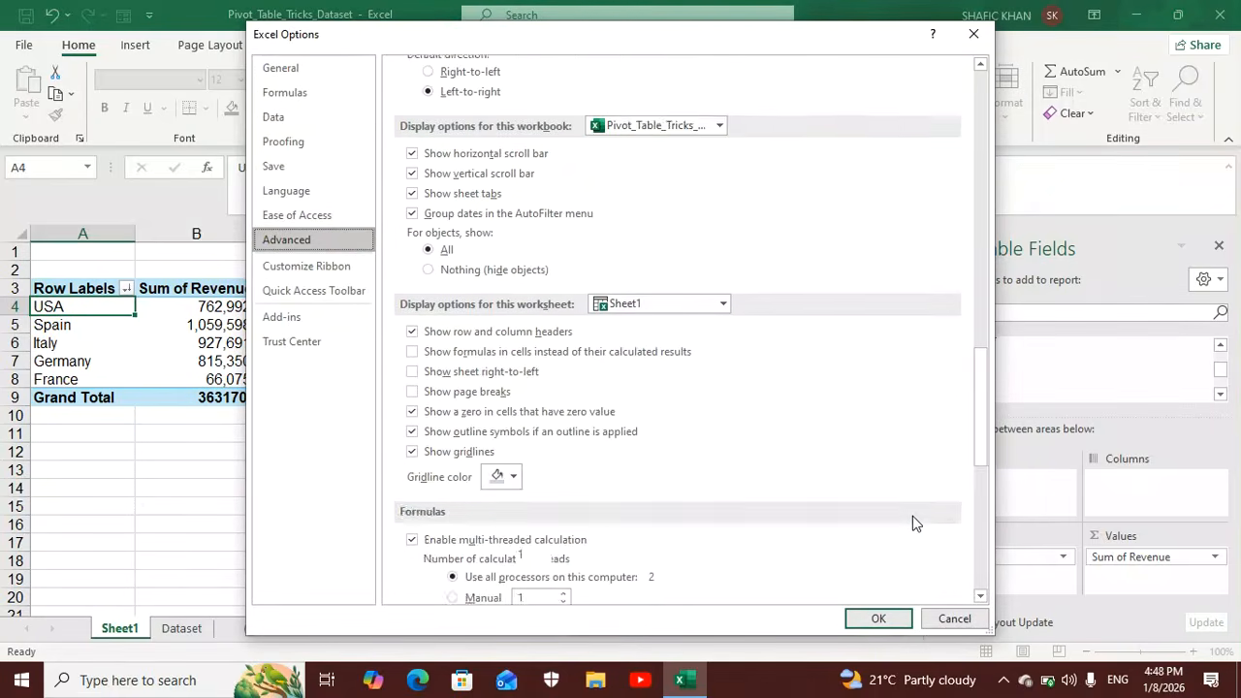
pyautogui.scroll(-5, 913, 520)
pyautogui.click(878, 618)
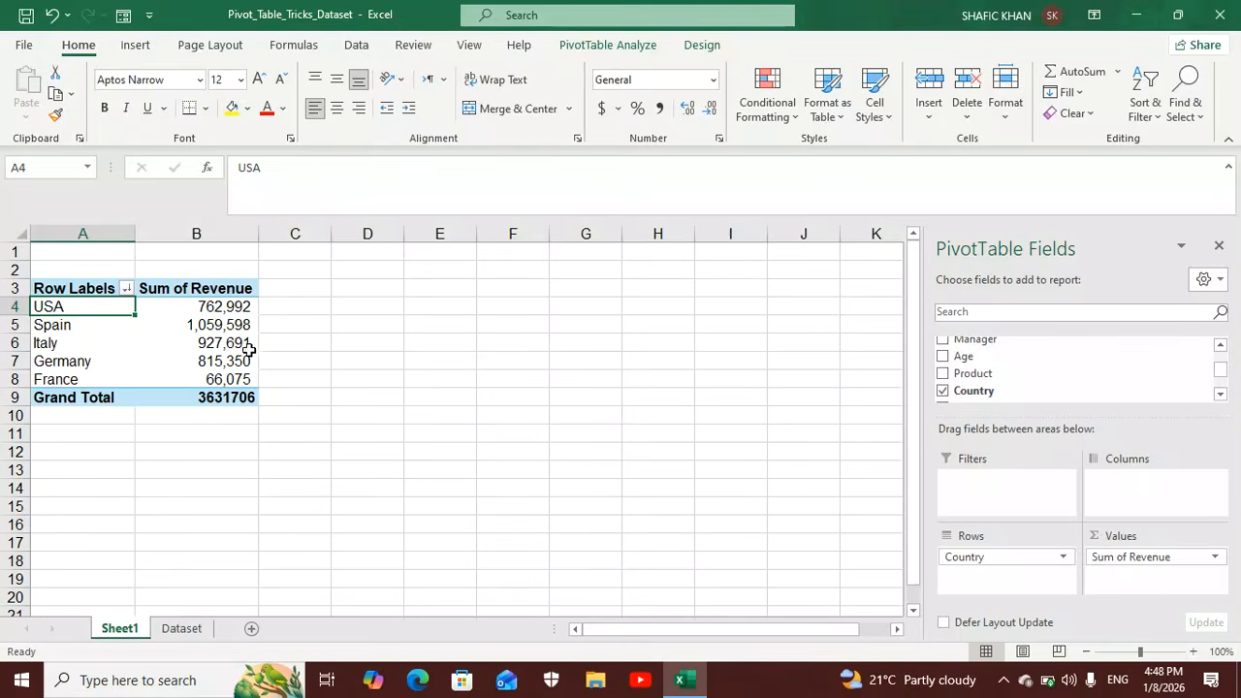
# Show the PivotTable's Sum of Revenue values as % of Grand Total.
pyautogui.click(221, 307)
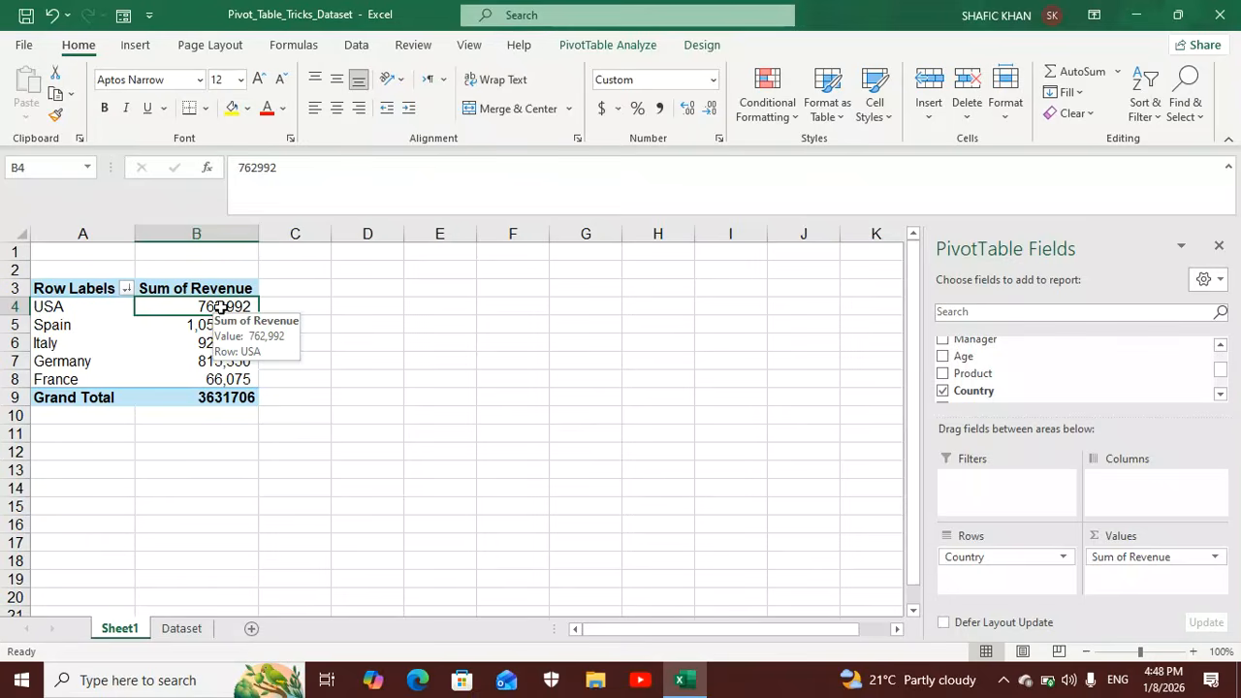
pyautogui.rightClick(221, 308)
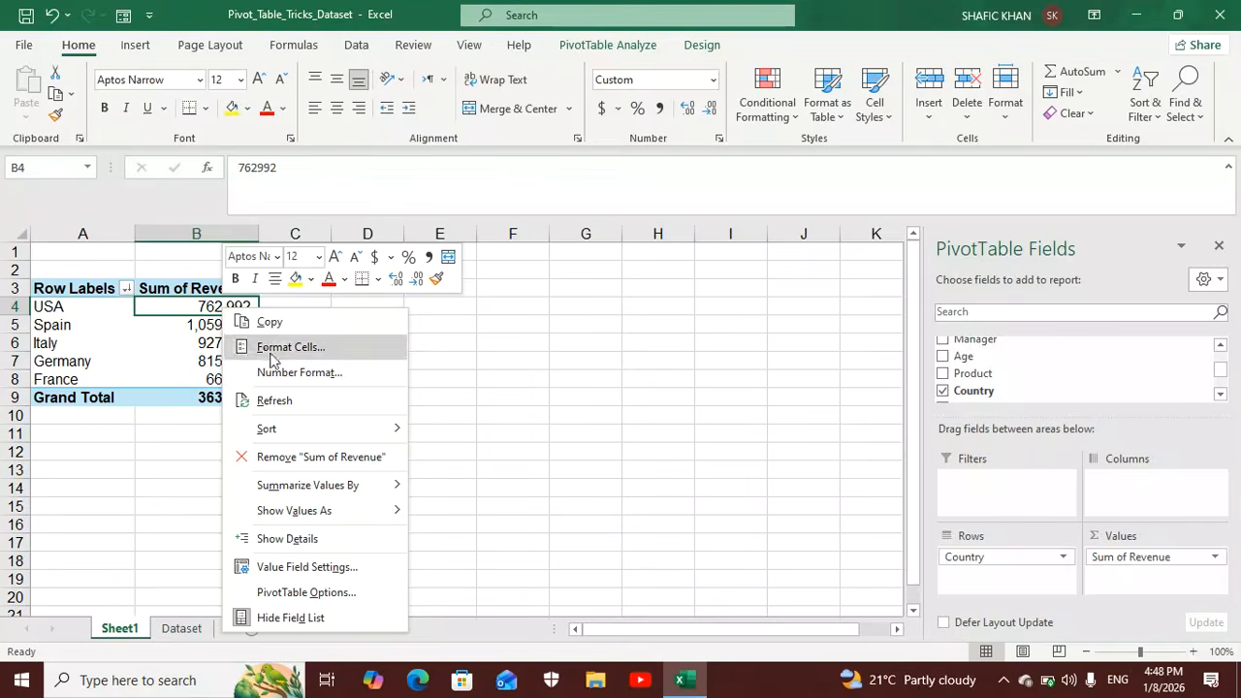
pyautogui.moveTo(349, 519)
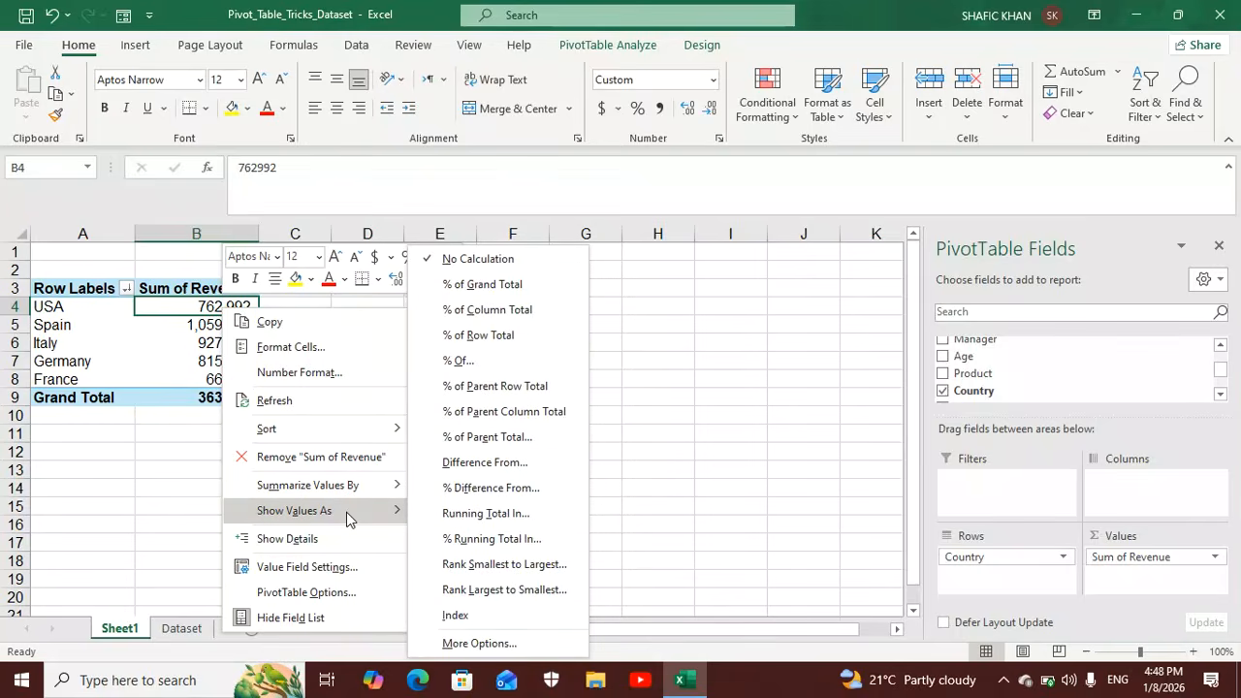
pyautogui.click(508, 294)
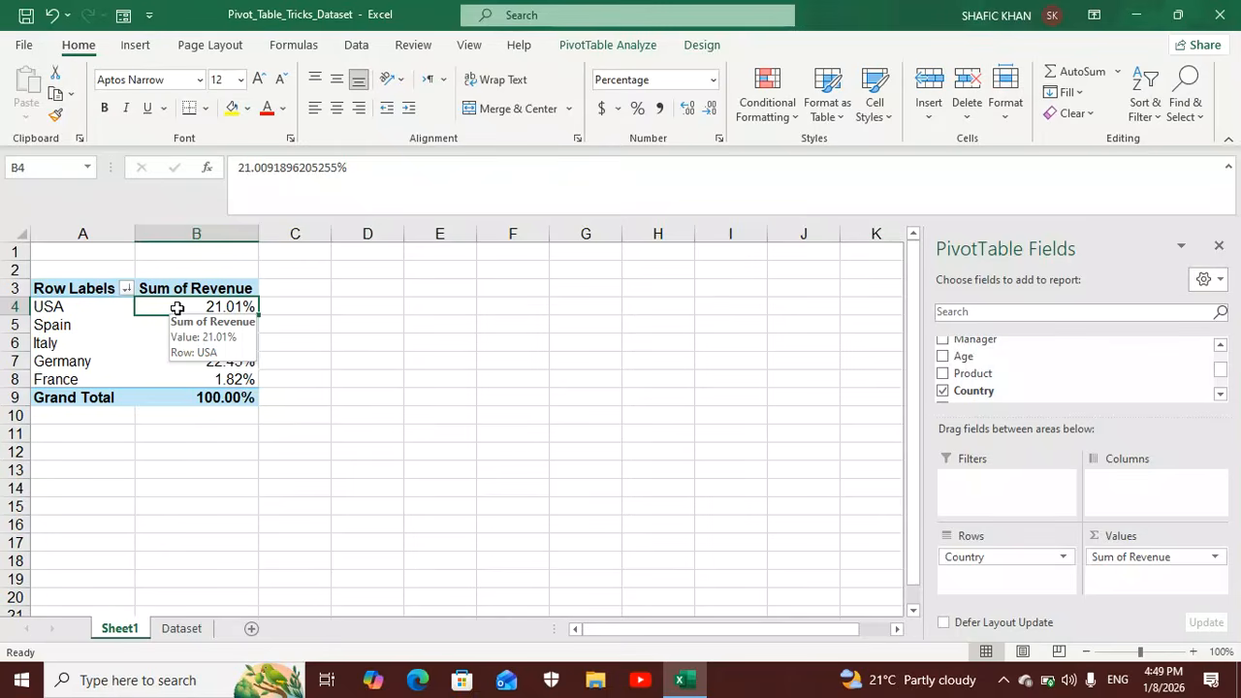
# Add orange gradient-fill data bars to all cells showing "Sum of Revenue" values for "Country".
pyautogui.click(791, 119)
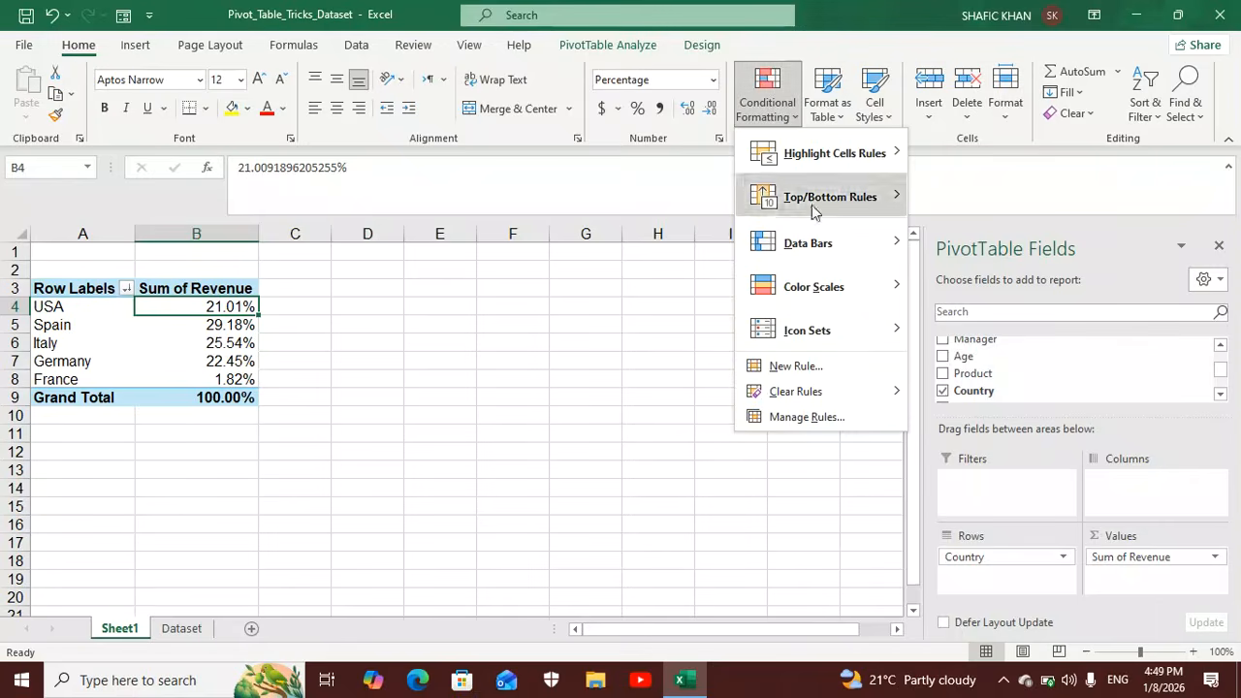
pyautogui.moveTo(823, 242)
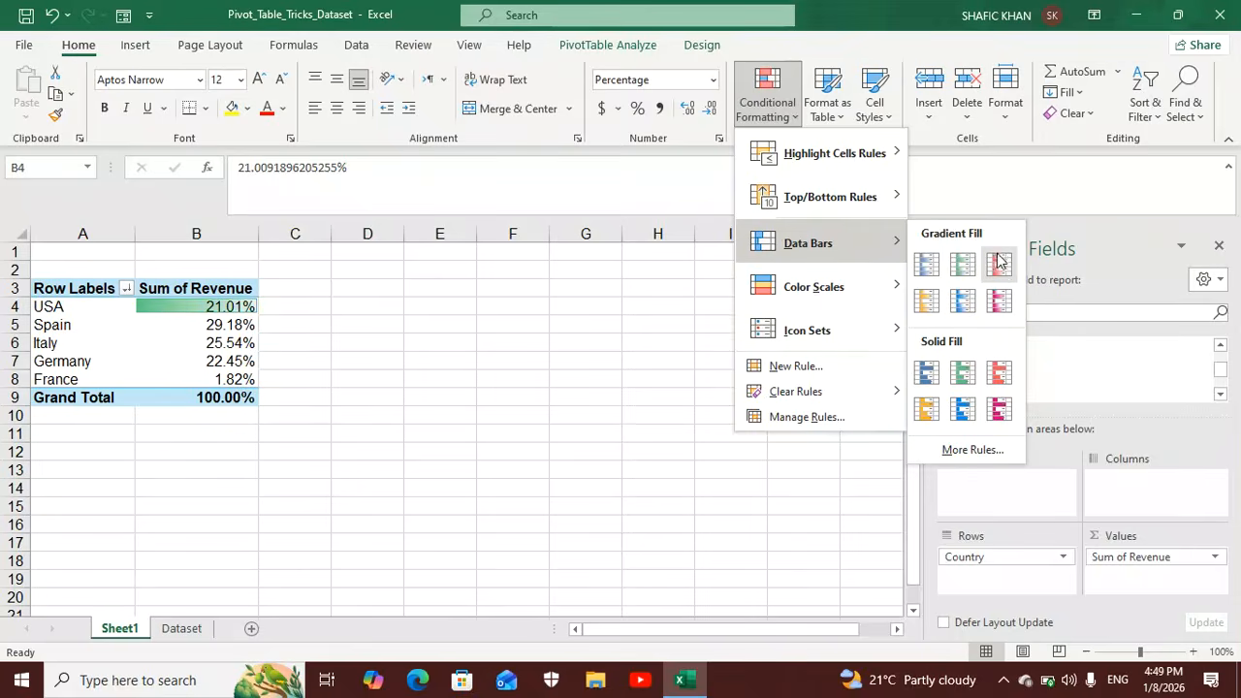
pyautogui.click(933, 303)
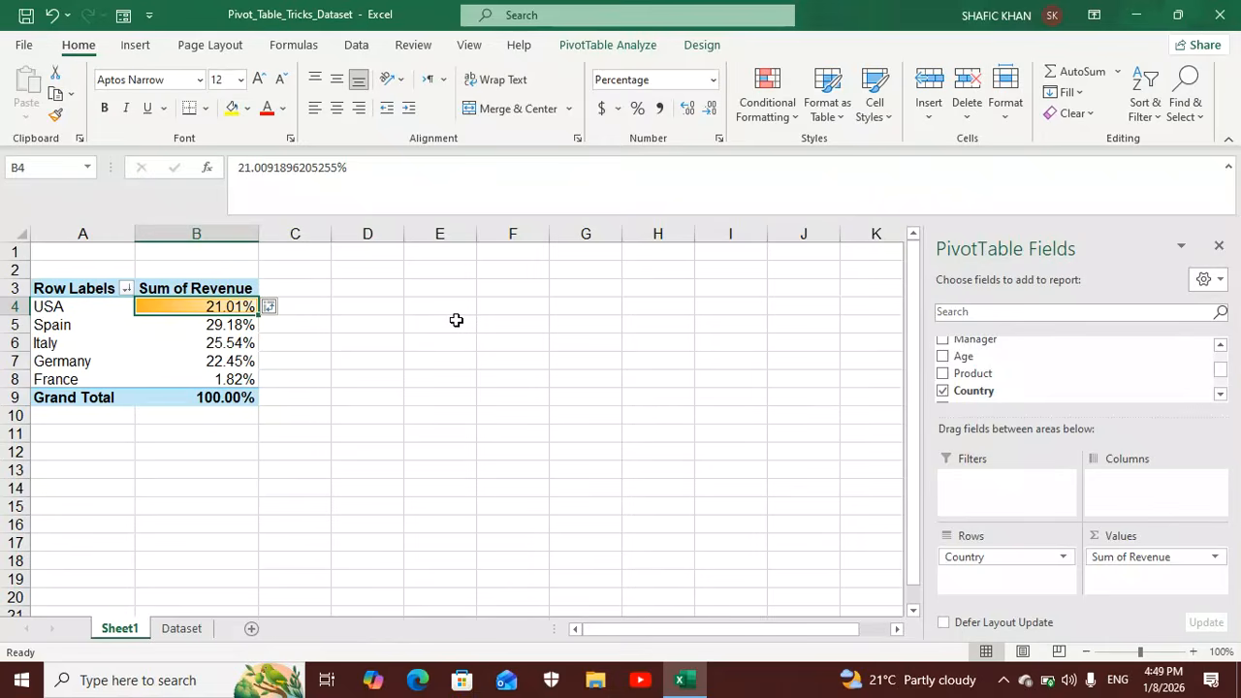
pyautogui.click(273, 307)
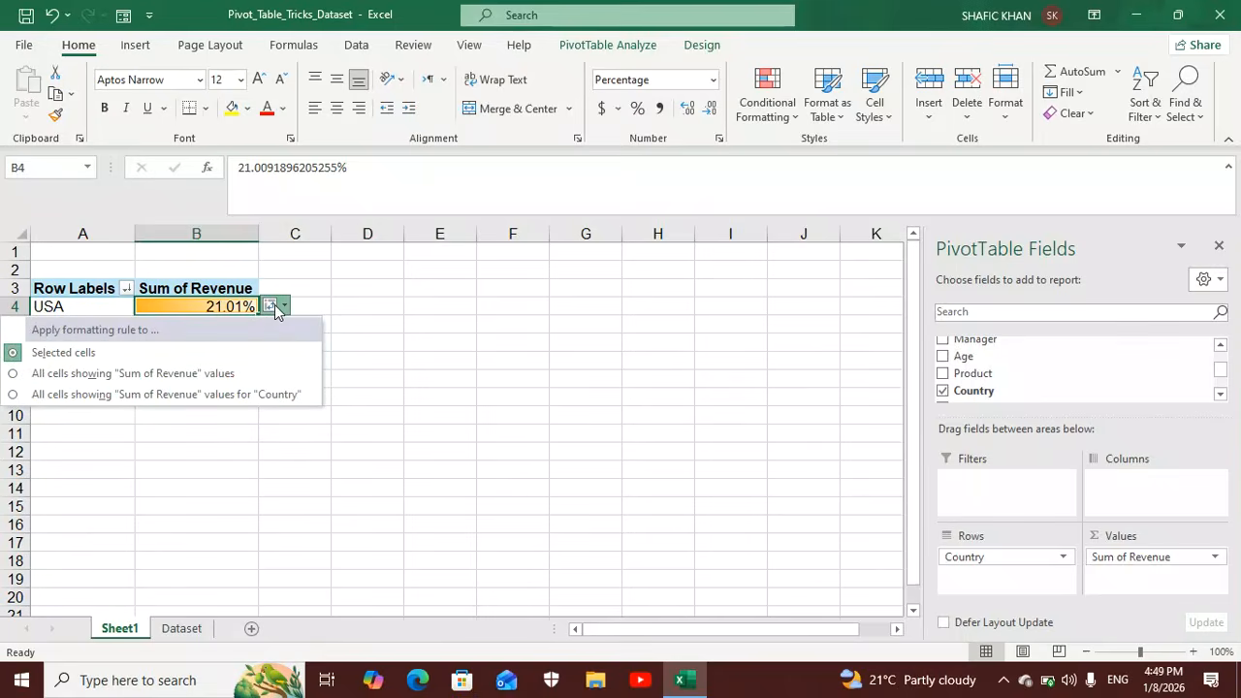
pyautogui.click(260, 395)
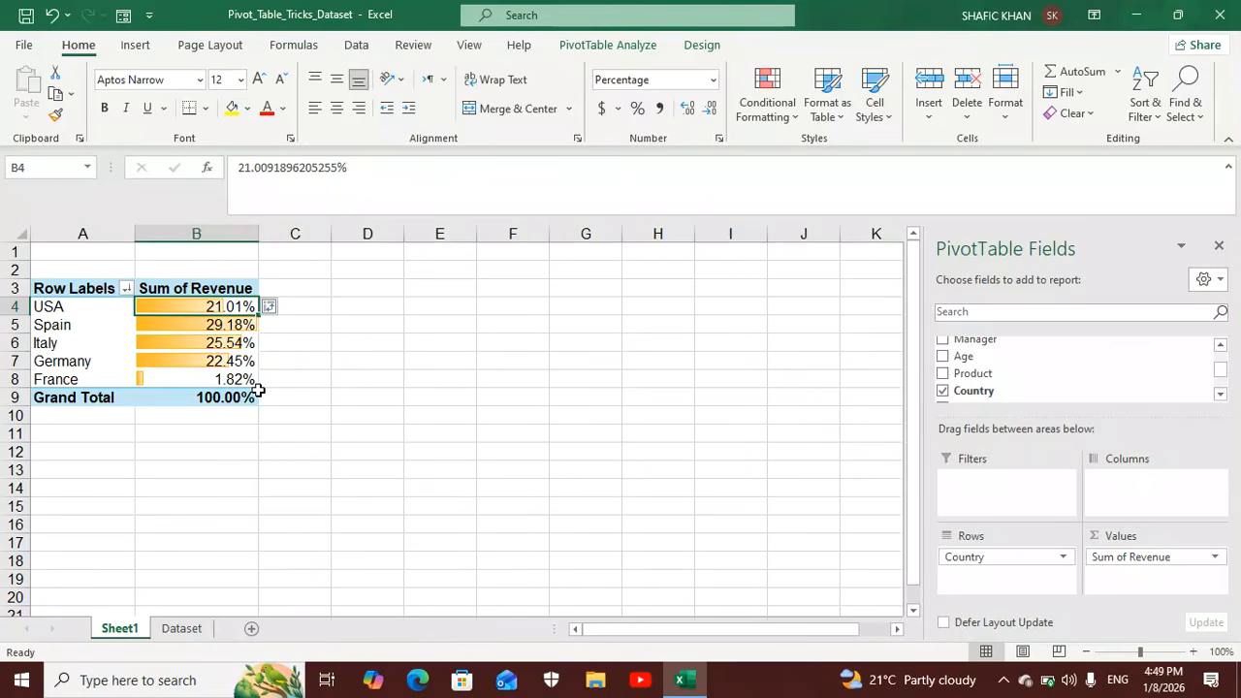
# Edit the PivotTable's Data Bar formatting rule to show the bar only, and apply it.
pyautogui.click(112, 325)
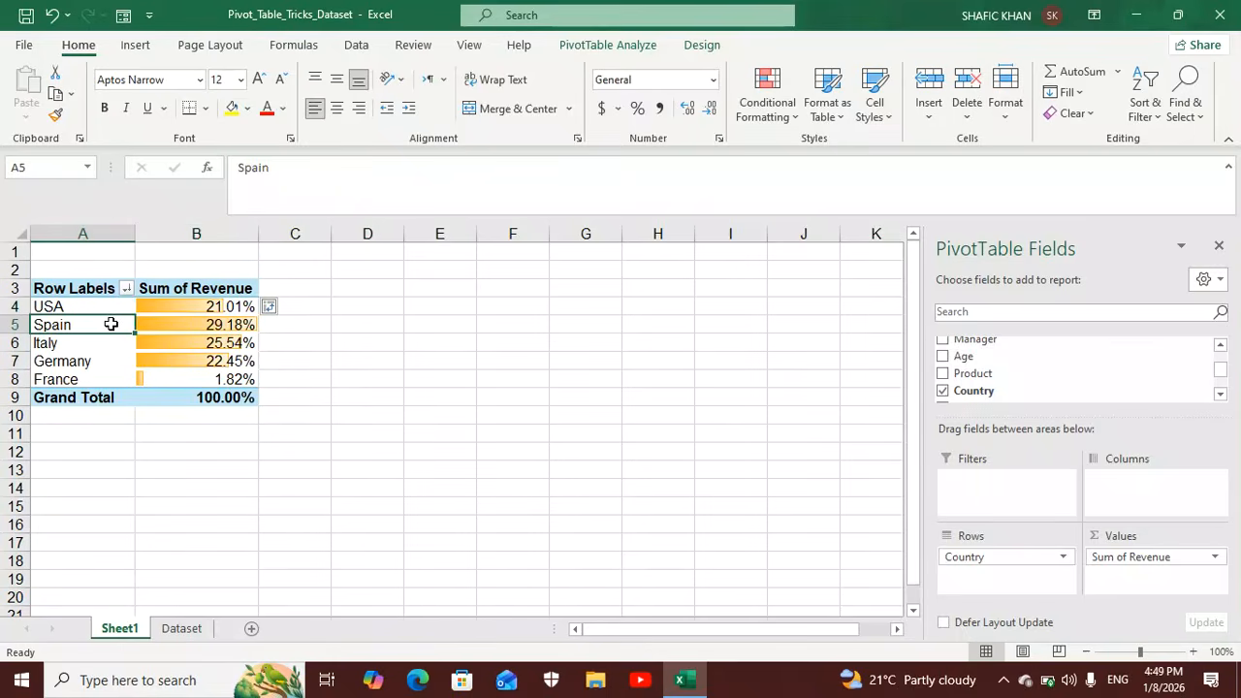
pyautogui.click(175, 308)
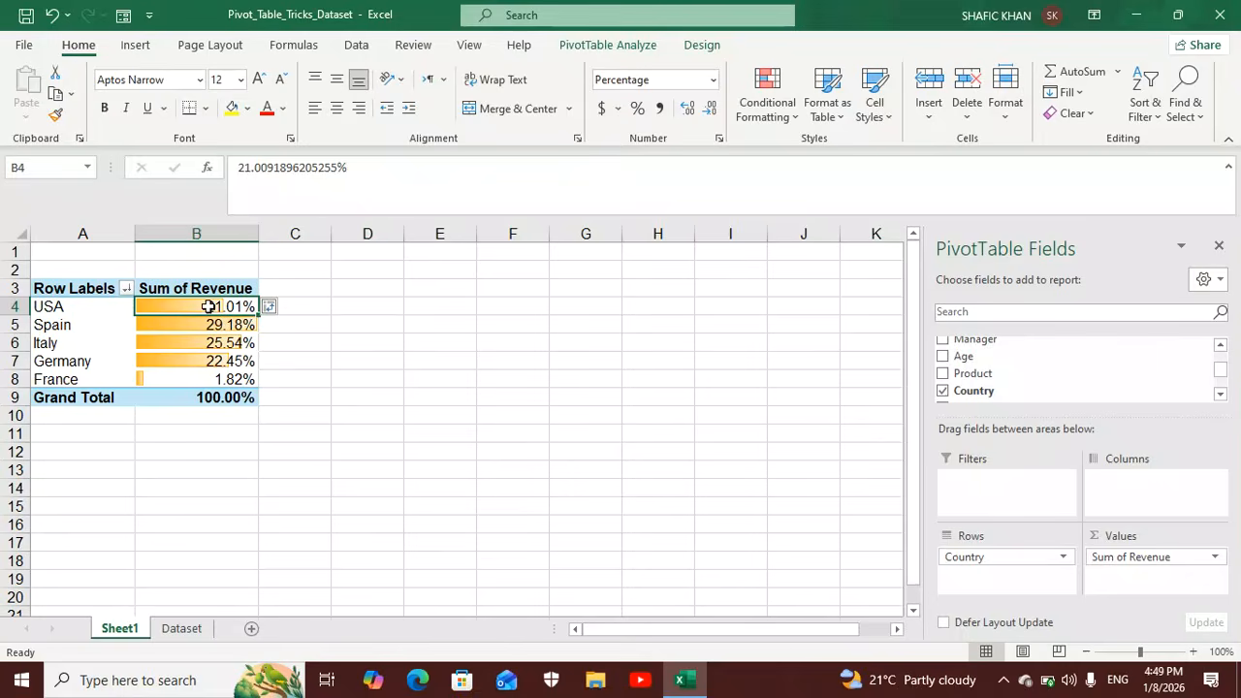
pyautogui.moveTo(209, 307)
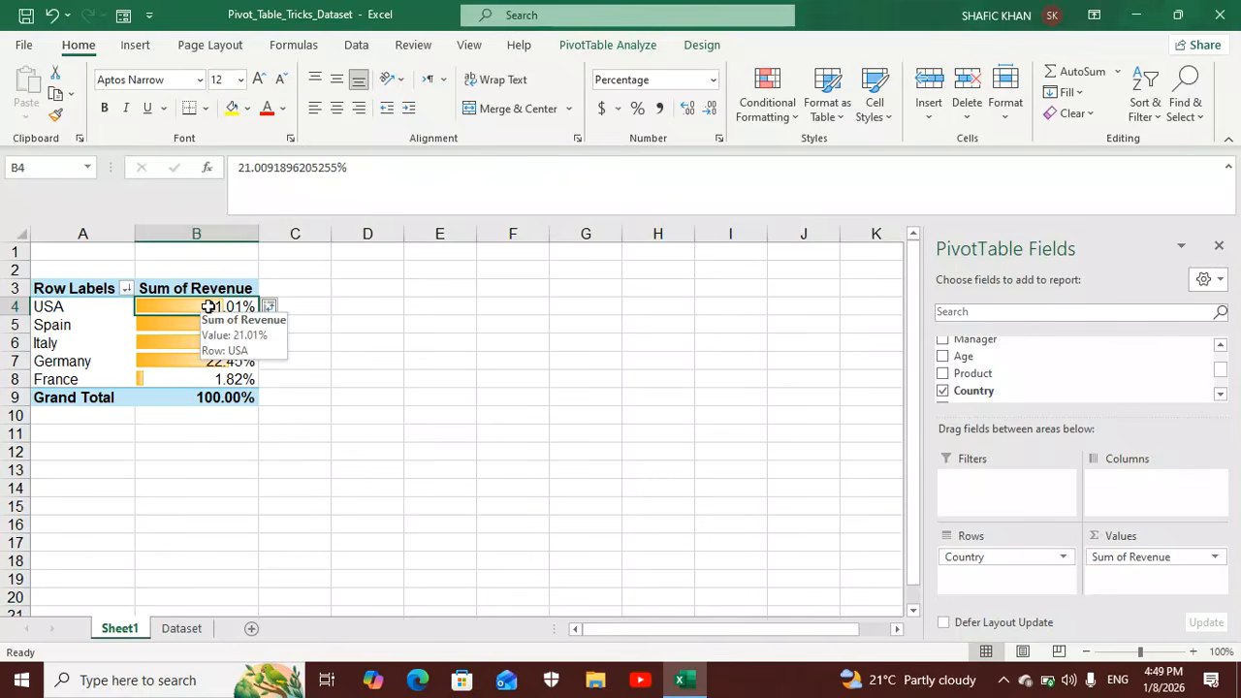
pyautogui.click(790, 115)
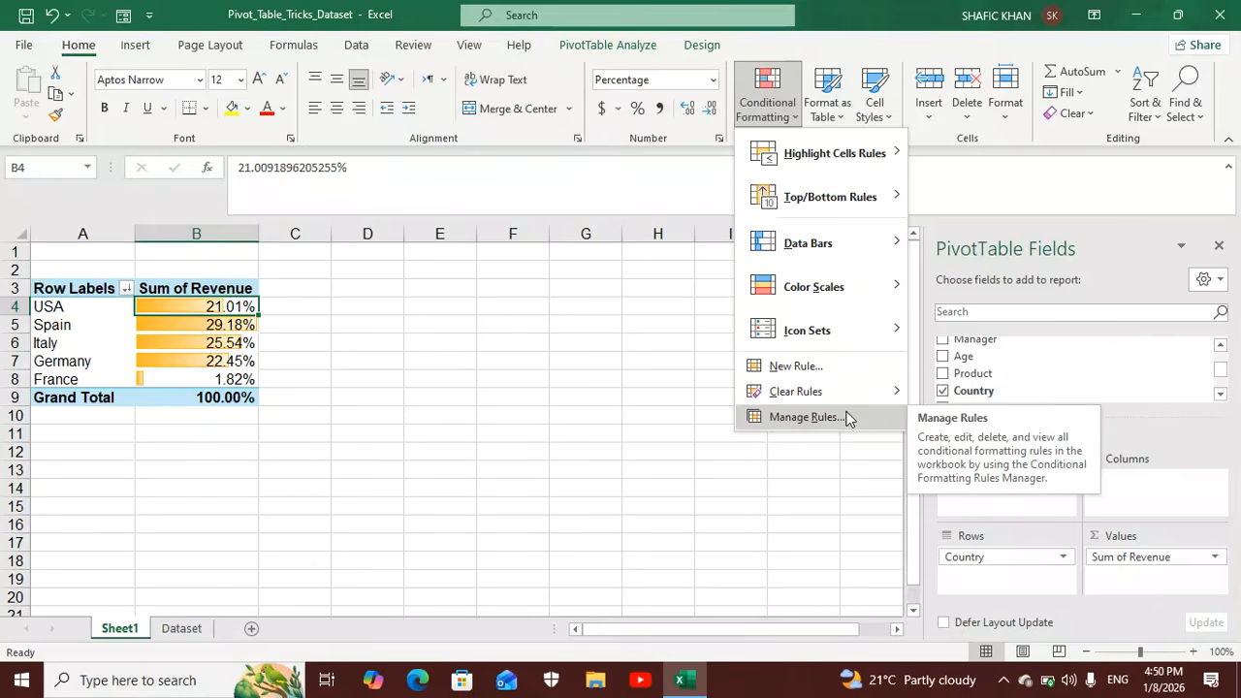
pyautogui.click(803, 417)
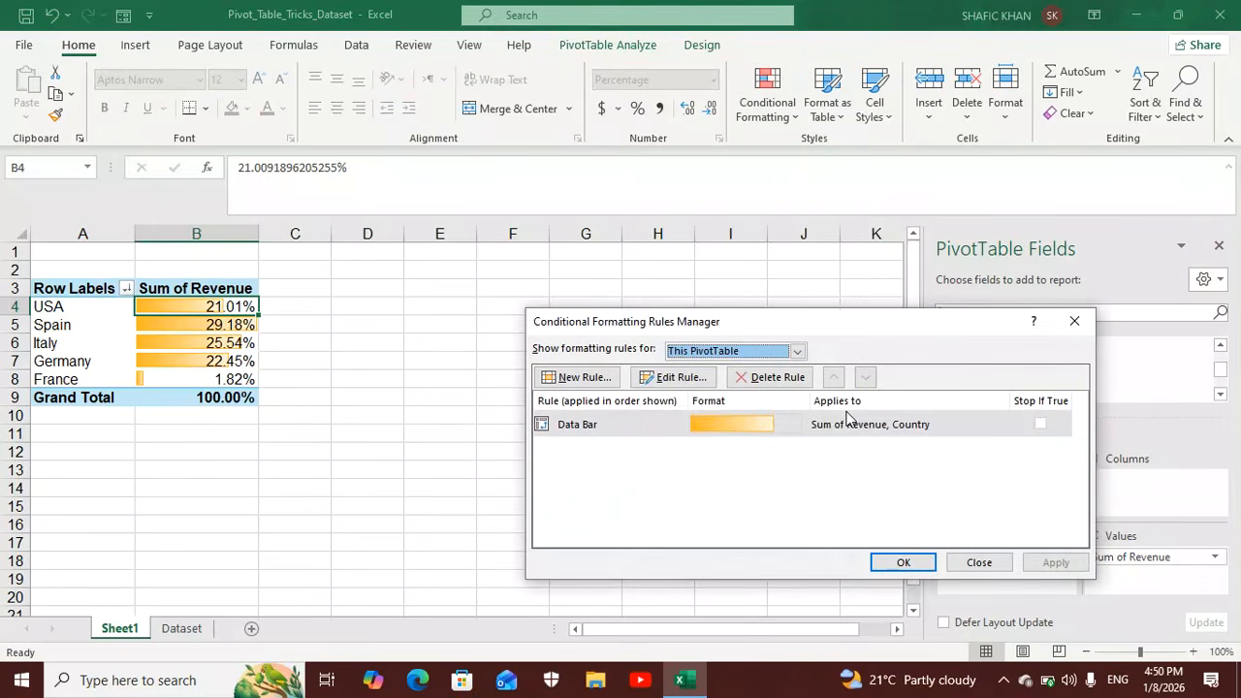
pyautogui.click(674, 378)
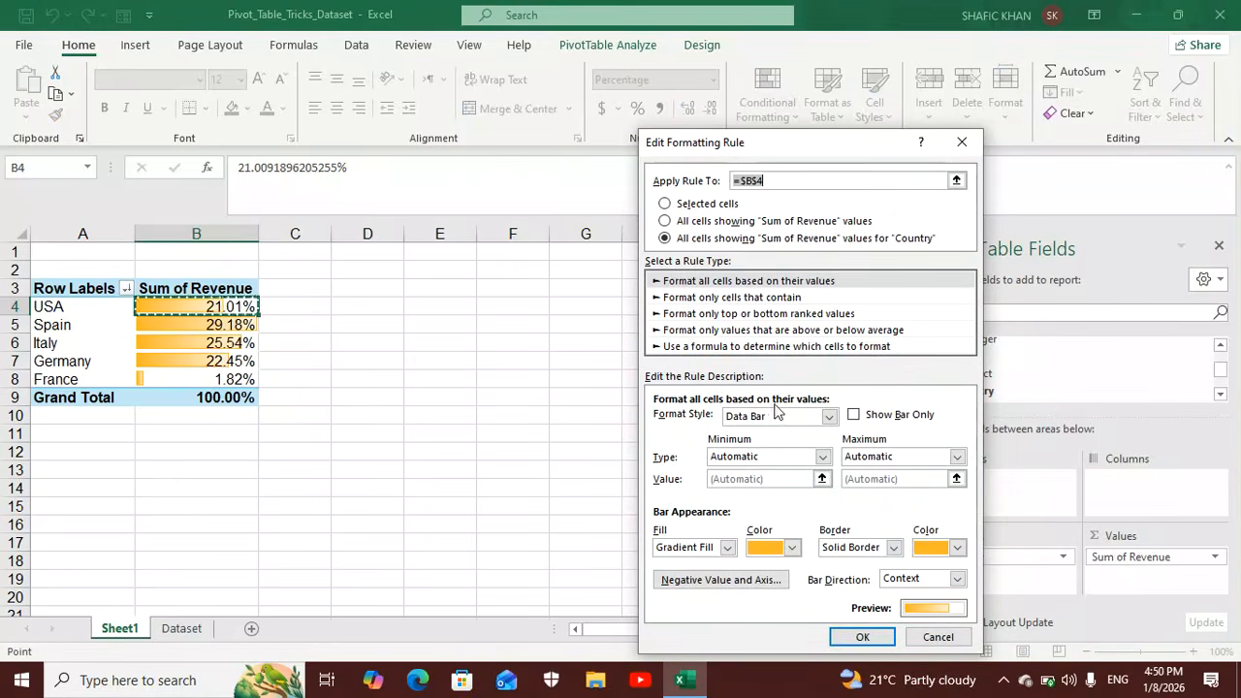
pyautogui.click(854, 415)
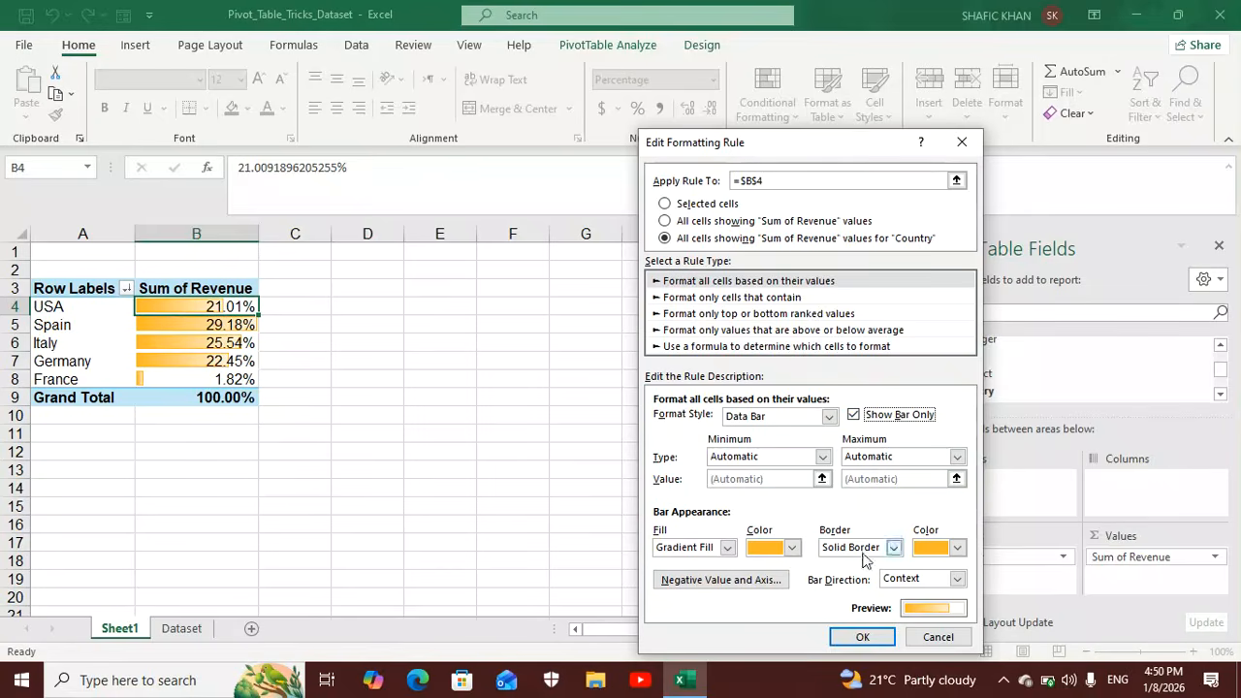
pyautogui.click(873, 640)
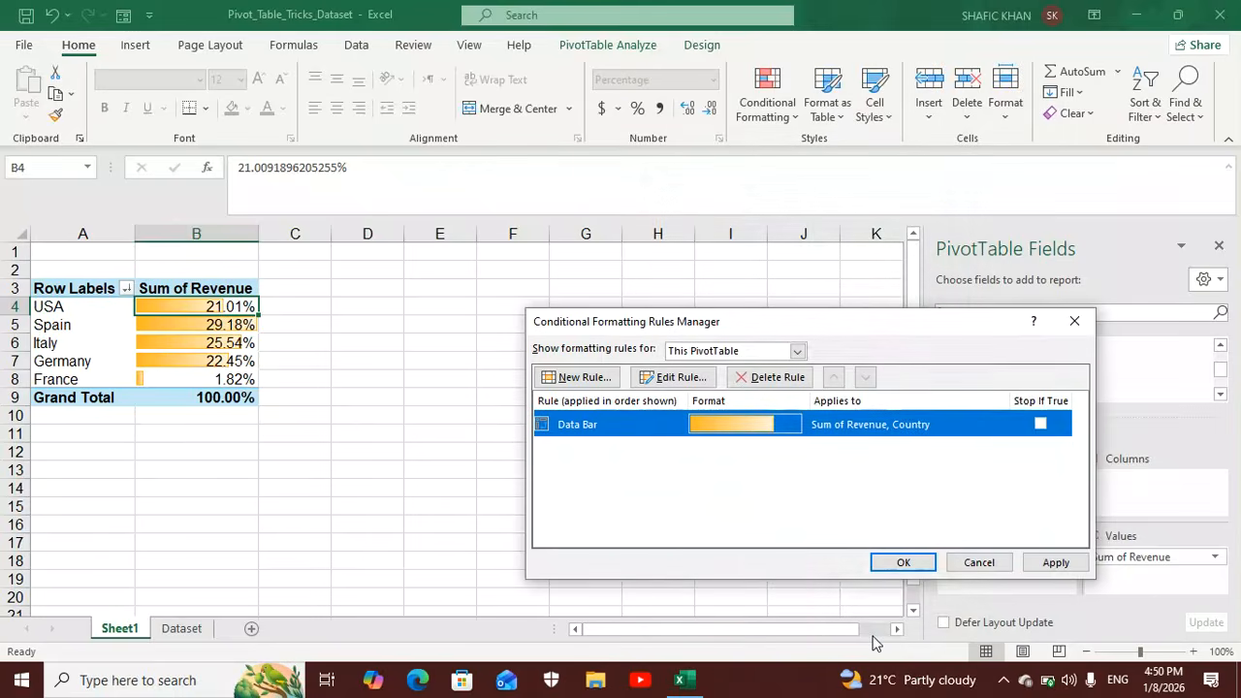
pyautogui.click(903, 562)
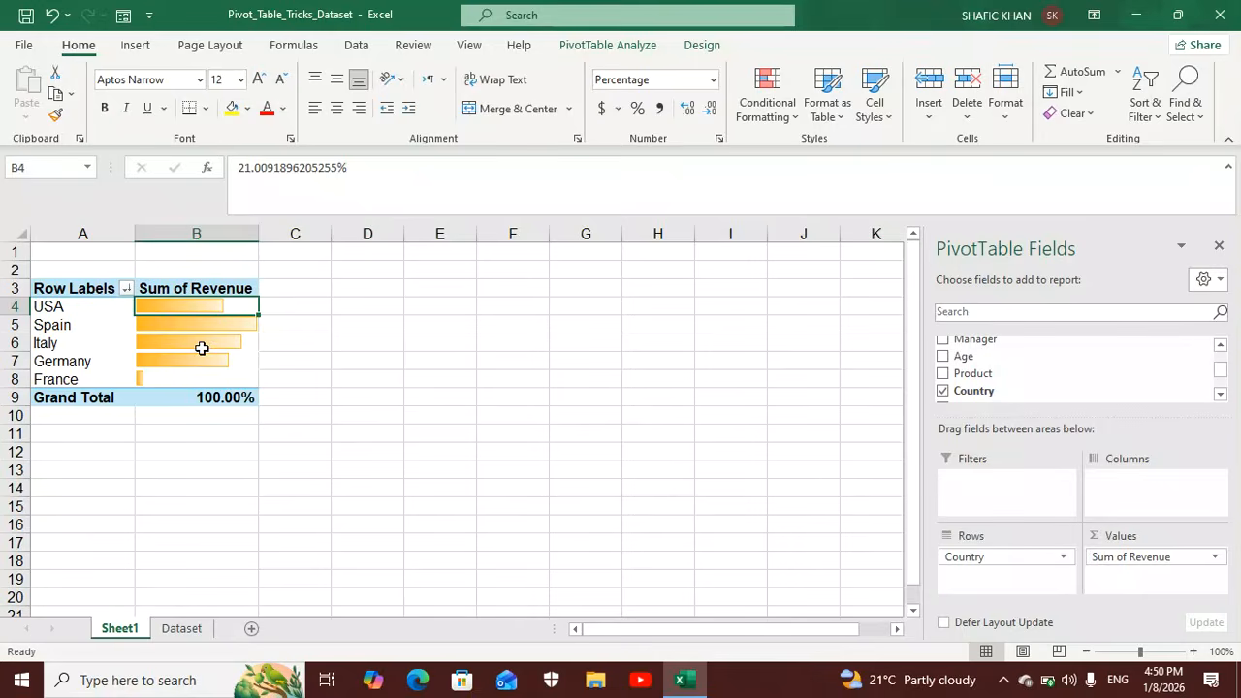
pyautogui.moveTo(202, 348)
pyautogui.click(794, 118)
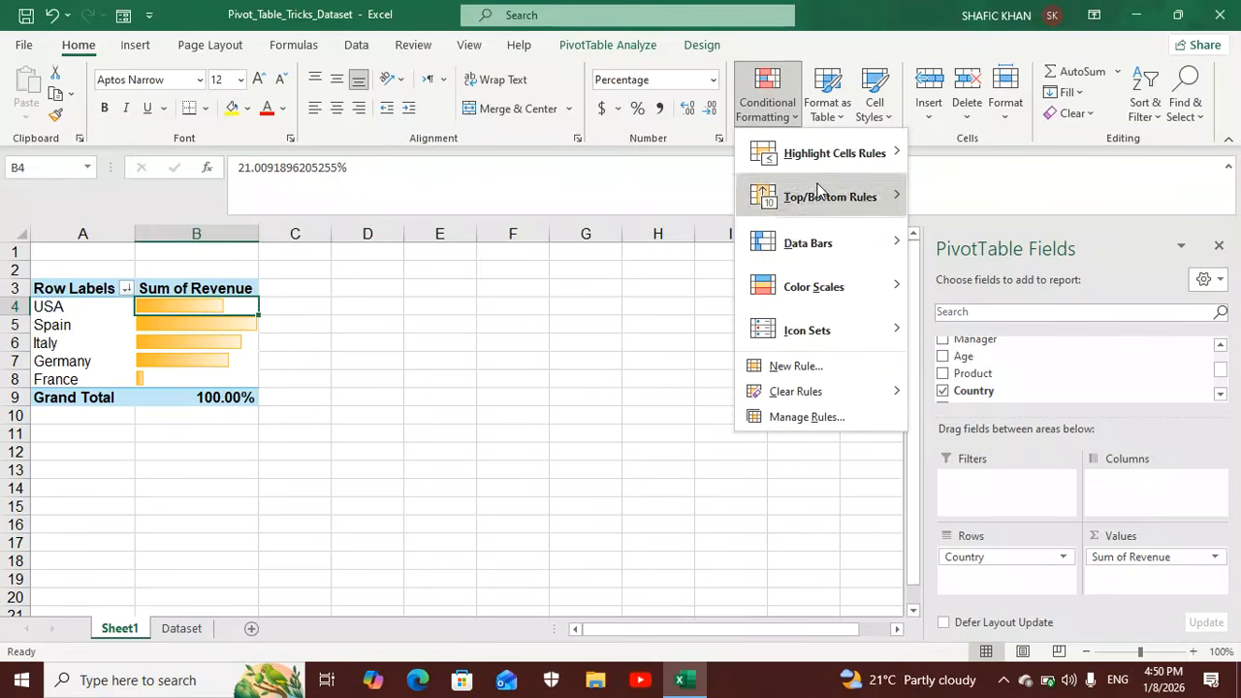
pyautogui.click(114, 312)
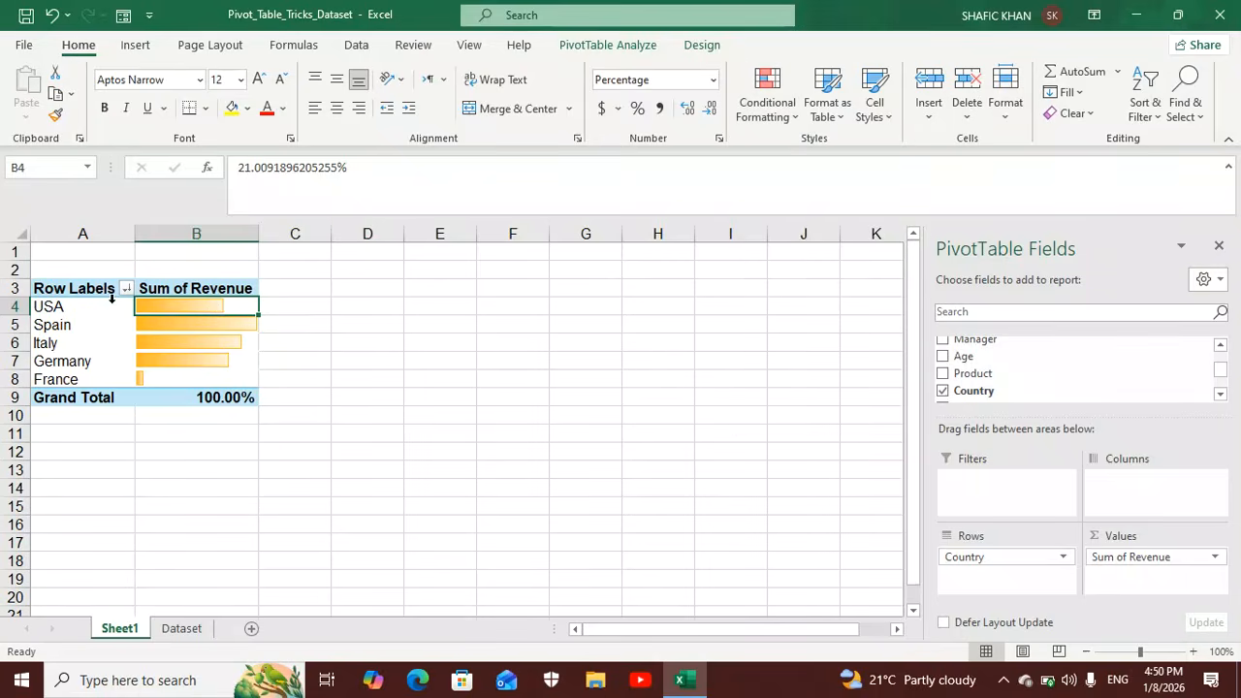
pyautogui.click(112, 309)
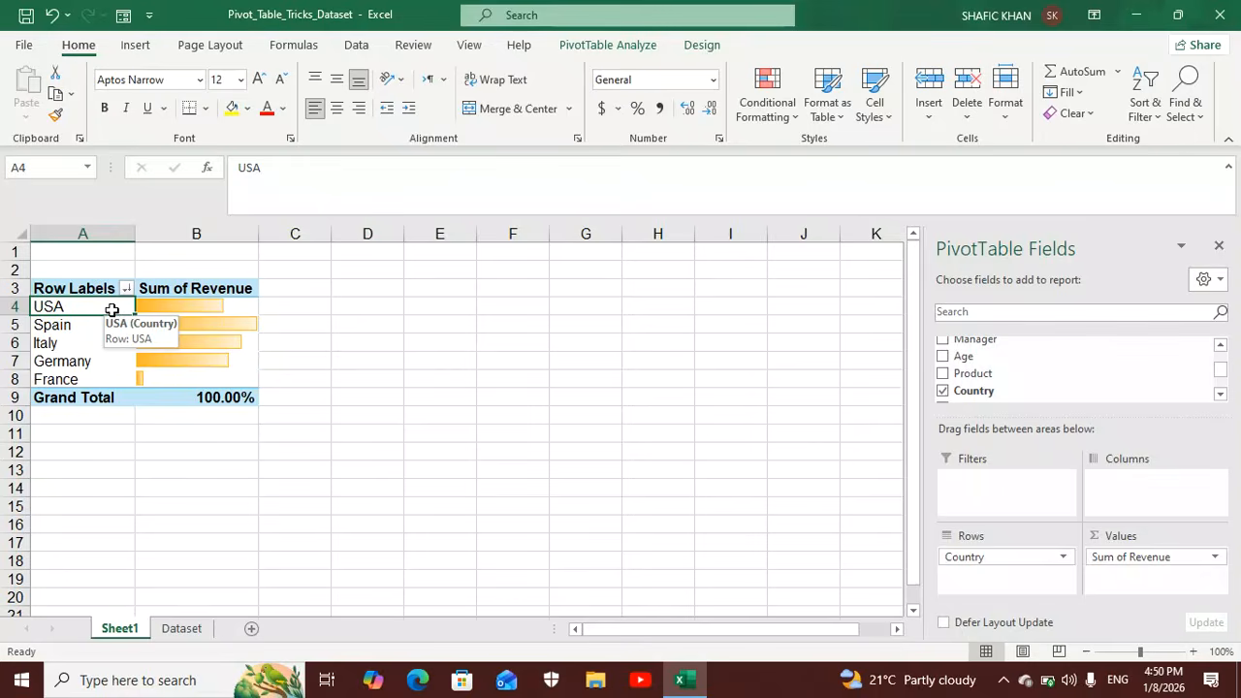
pyautogui.click(191, 628)
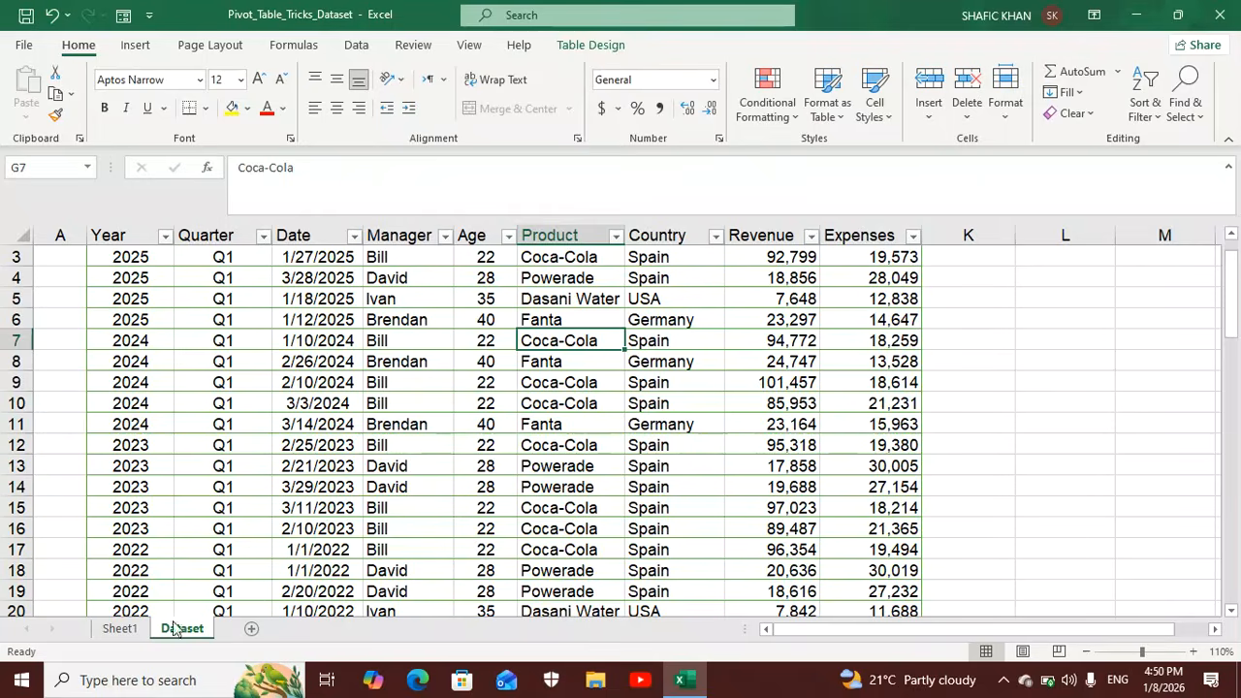
pyautogui.click(133, 629)
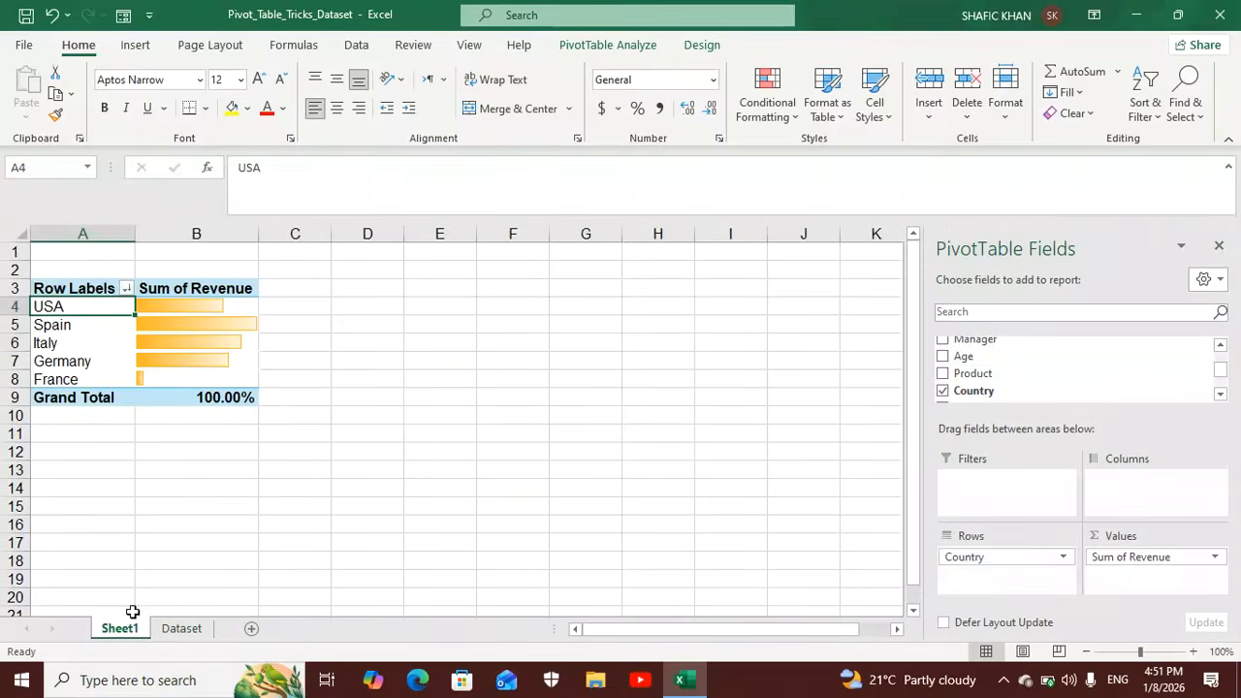
# Show the detail beneath Spain in the PivotTable using the Manager field.
pyautogui.doubleClick(75, 326)
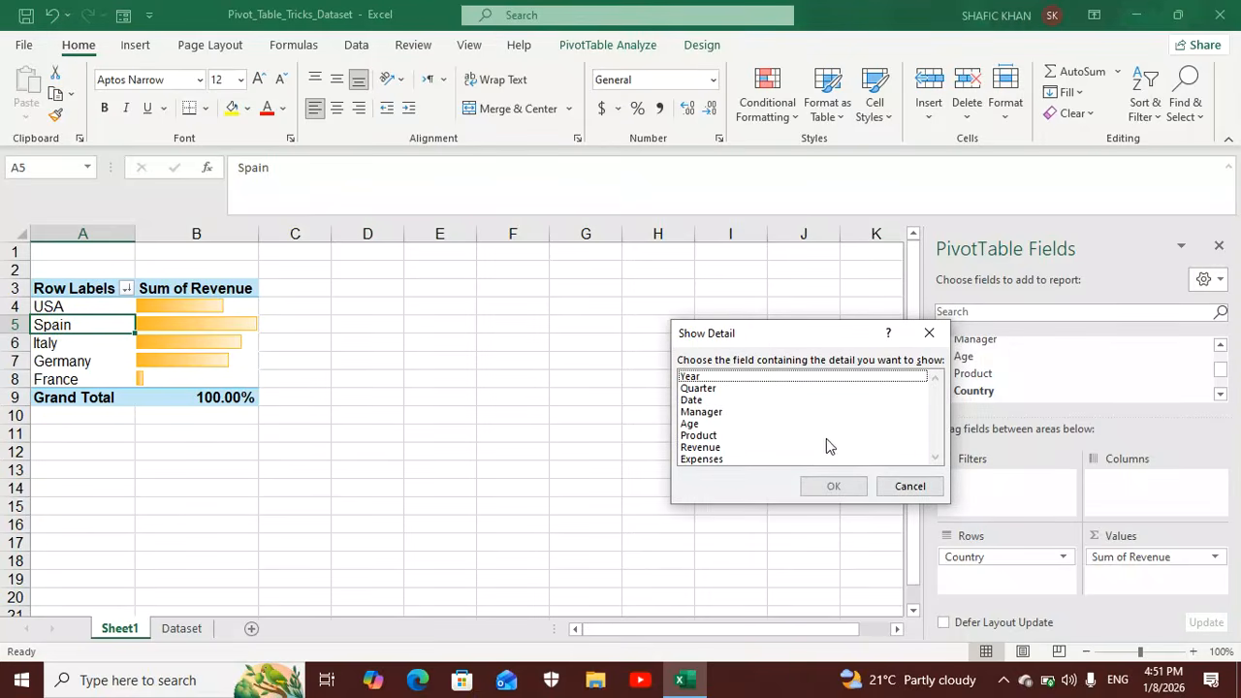
pyautogui.click(716, 416)
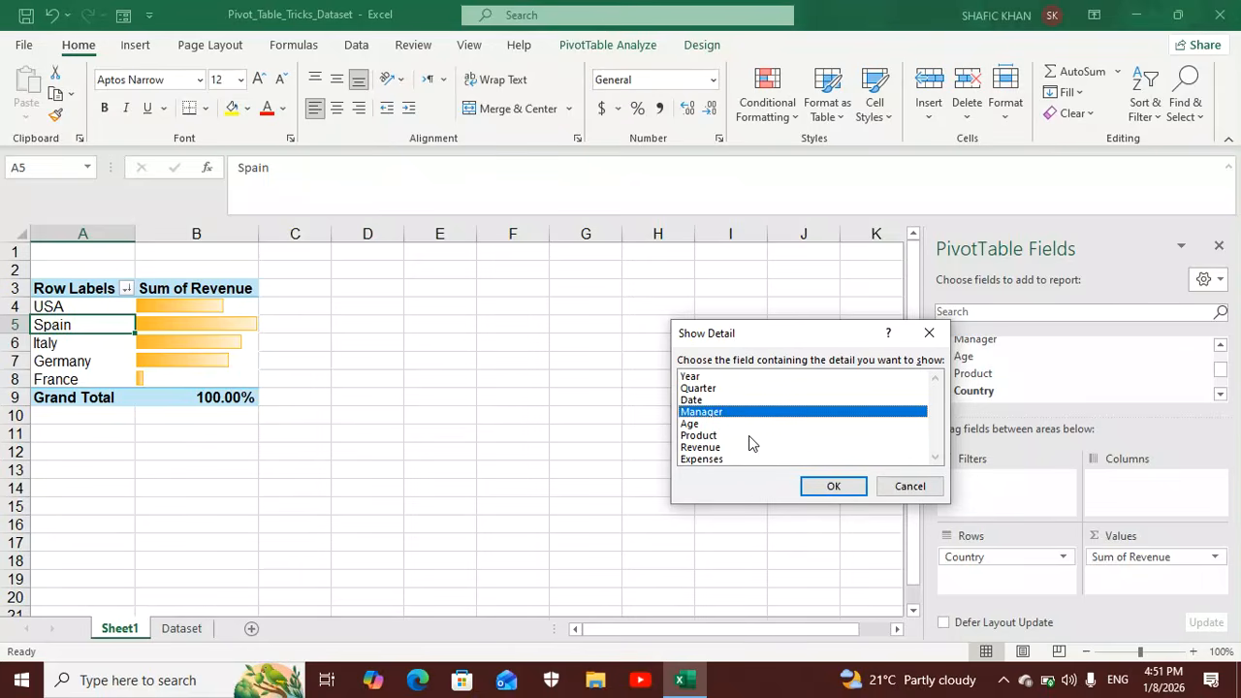
pyautogui.click(835, 486)
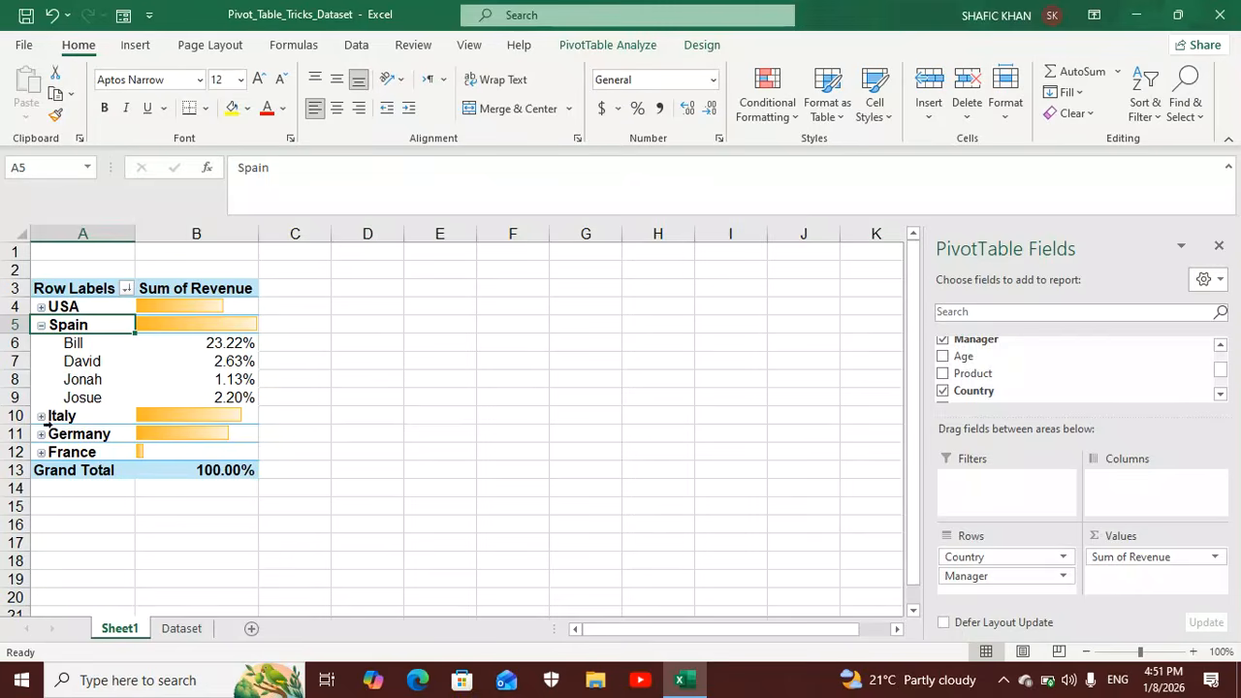
# Filter the Country column on the Dataset sheet to show only Spain.
pyautogui.click(181, 628)
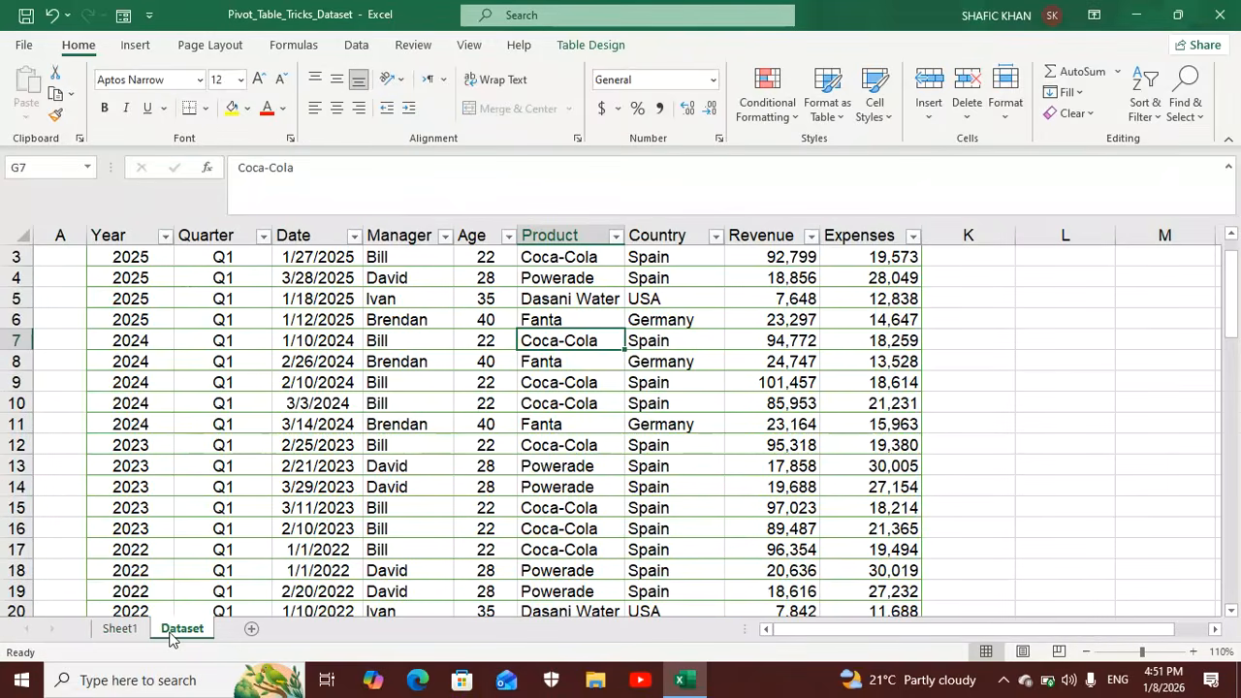
pyautogui.click(663, 279)
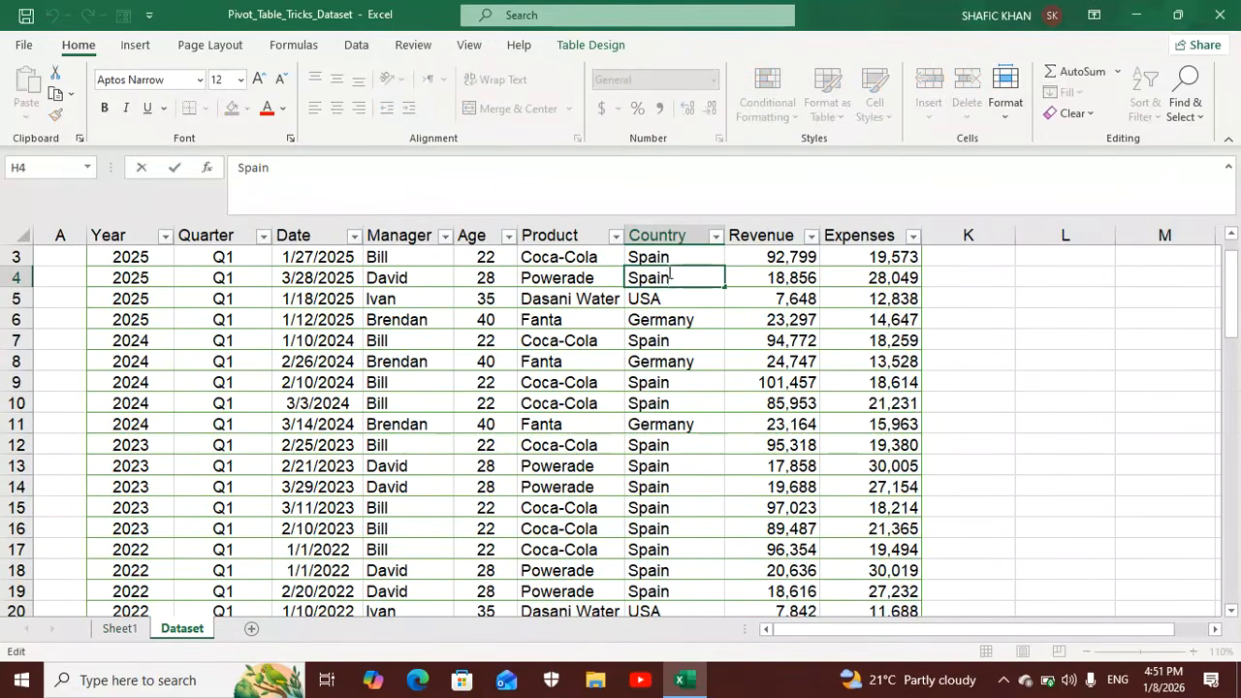
pyautogui.click(669, 254)
pyautogui.click(716, 236)
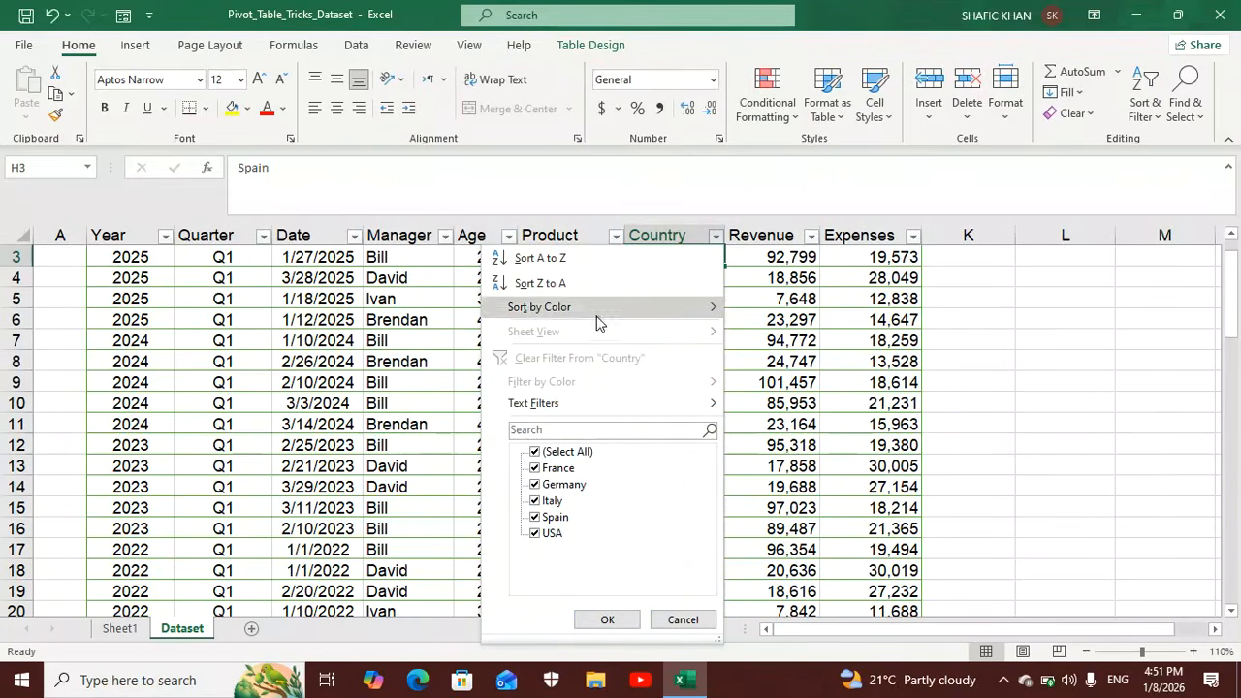
pyautogui.click(536, 534)
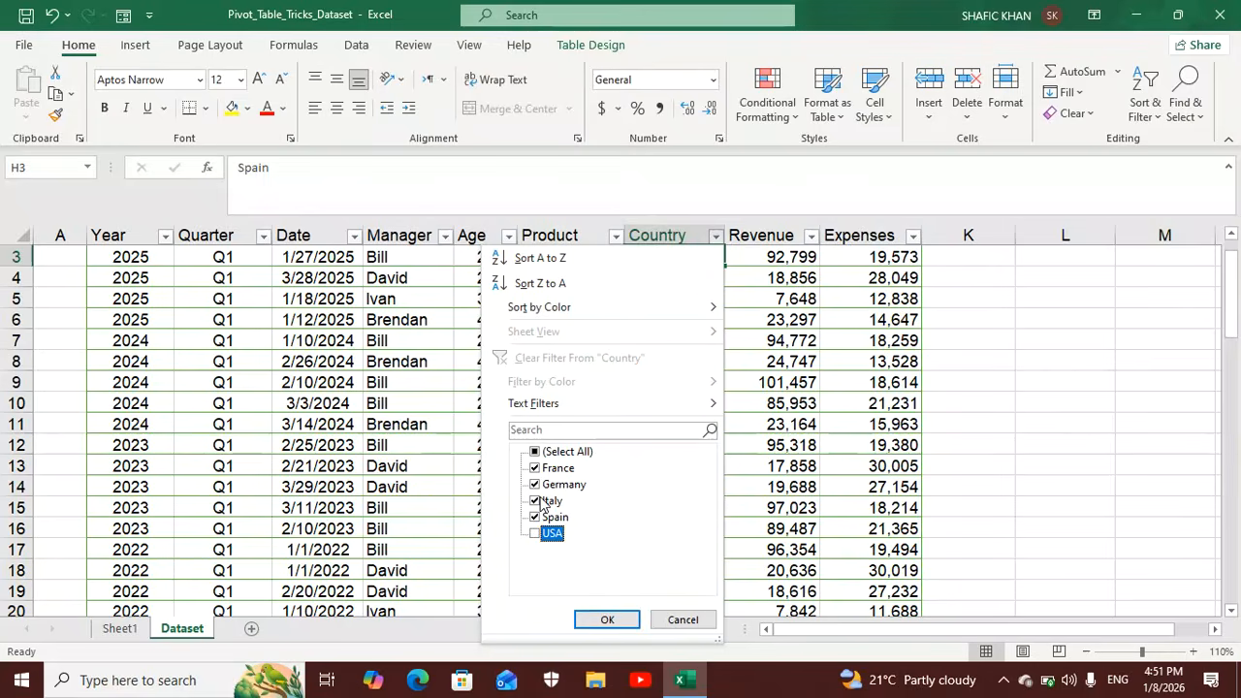
pyautogui.click(542, 501)
pyautogui.click(540, 485)
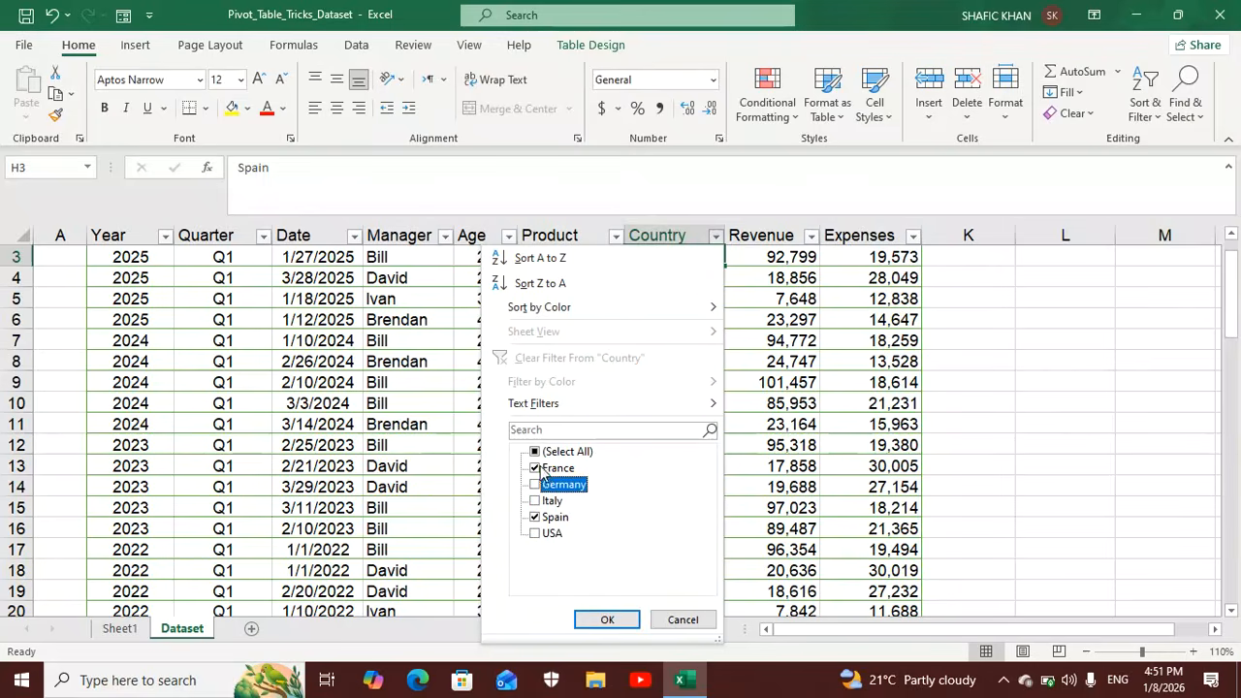
pyautogui.click(542, 470)
pyautogui.click(605, 620)
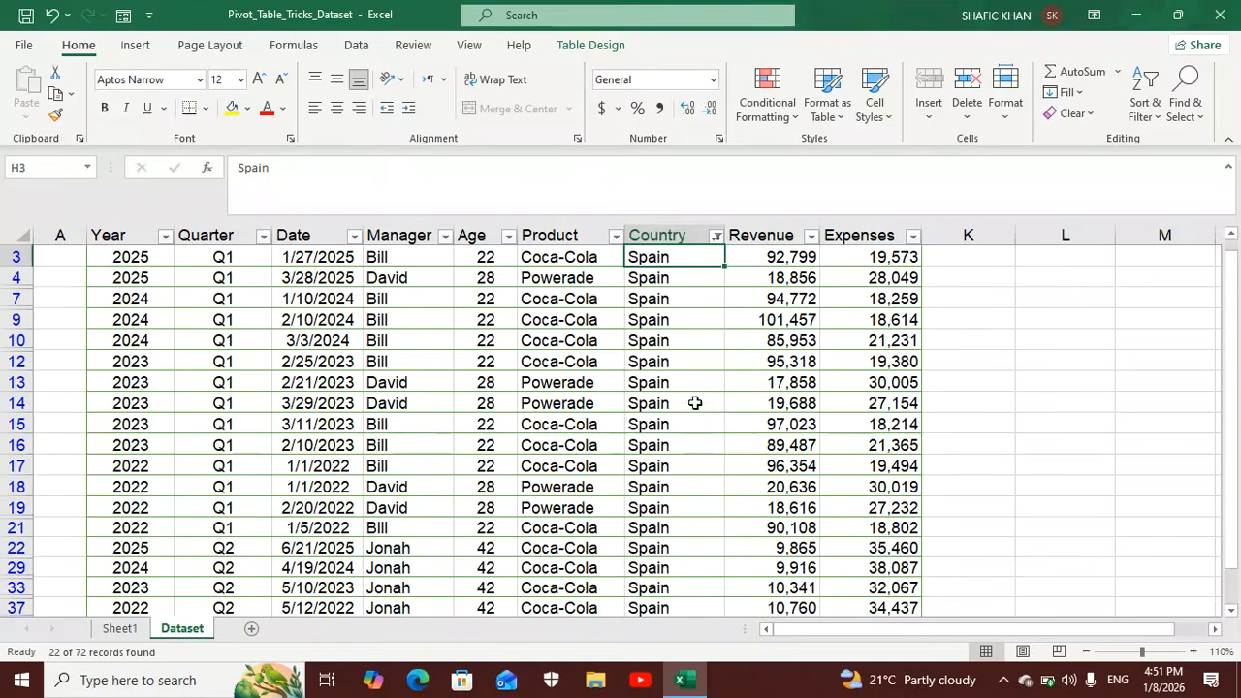
# Add France, Germany, Italy and USA back to the Country filter on the Dataset sheet.
pyautogui.click(717, 237)
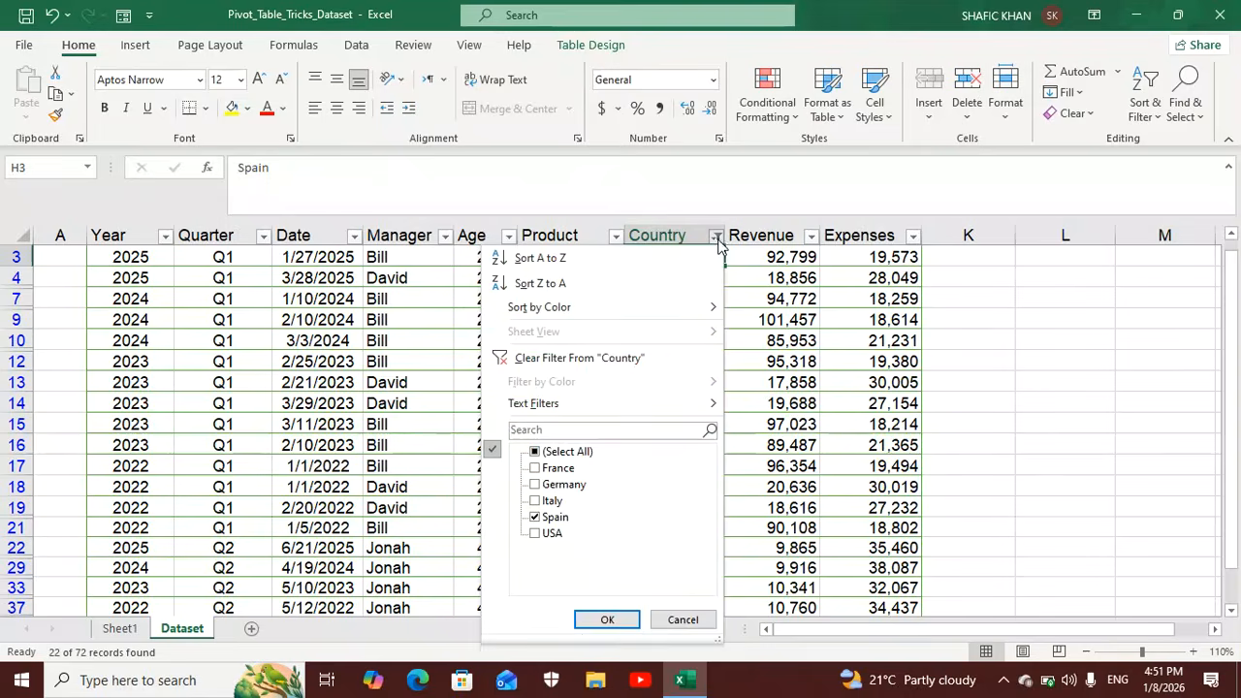
pyautogui.click(535, 469)
pyautogui.click(535, 485)
pyautogui.click(536, 500)
pyautogui.click(537, 534)
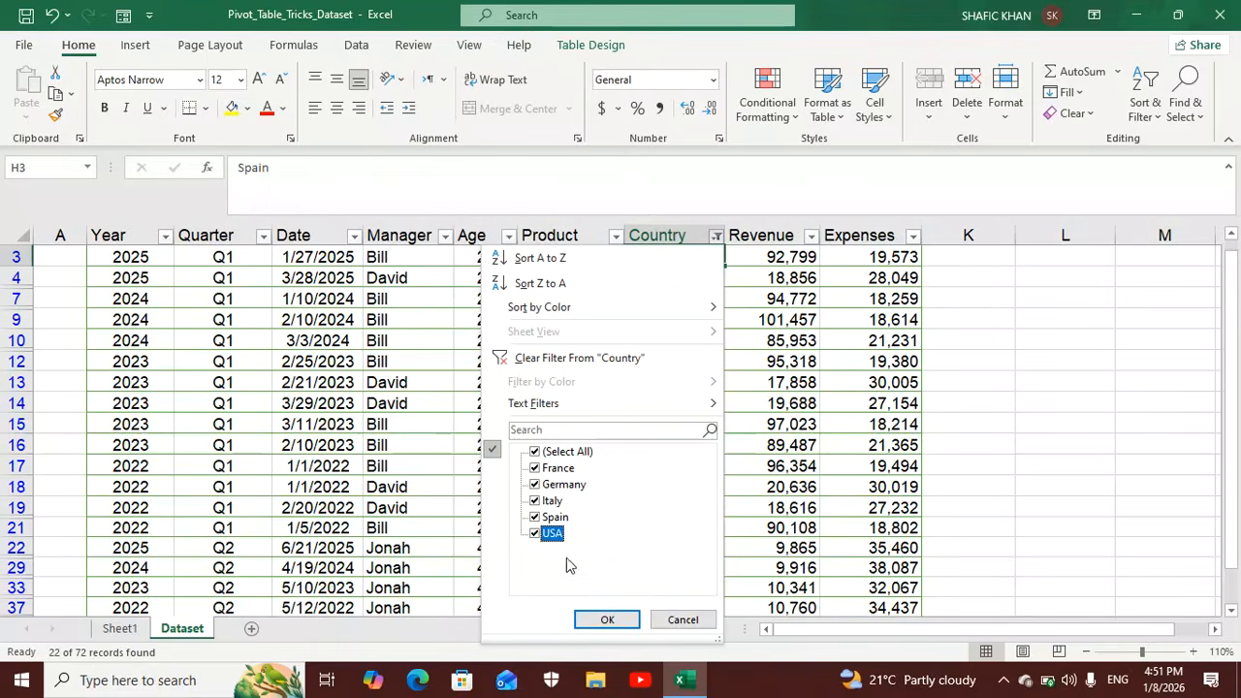
pyautogui.click(605, 619)
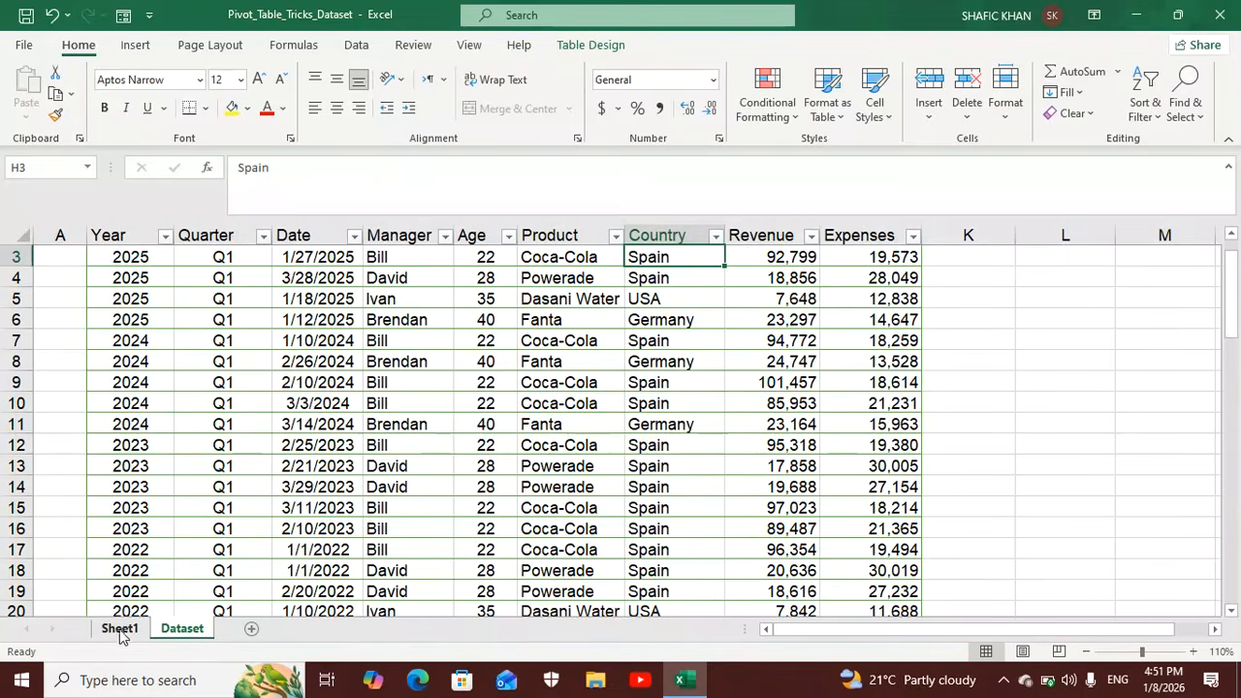
# Empty the PivotTable on Sheet1 by removing the Country, Manager and Sum of Revenue fields.
pyautogui.click(121, 630)
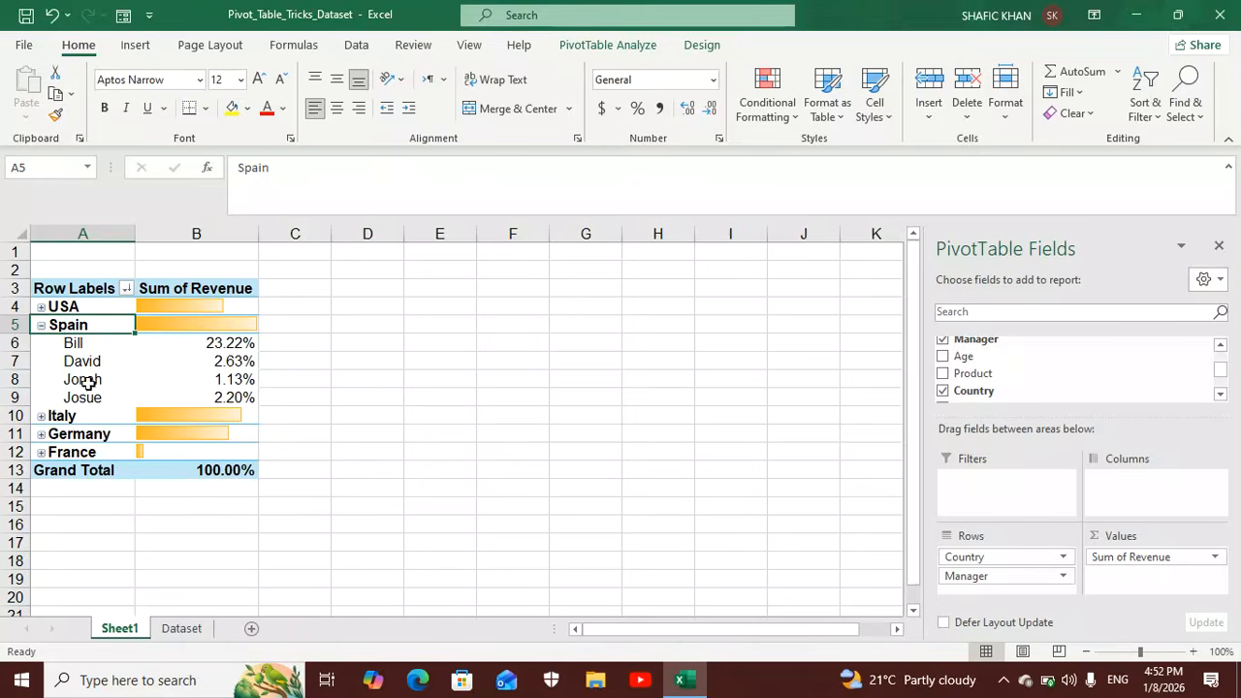
pyautogui.click(83, 349)
pyautogui.click(106, 288)
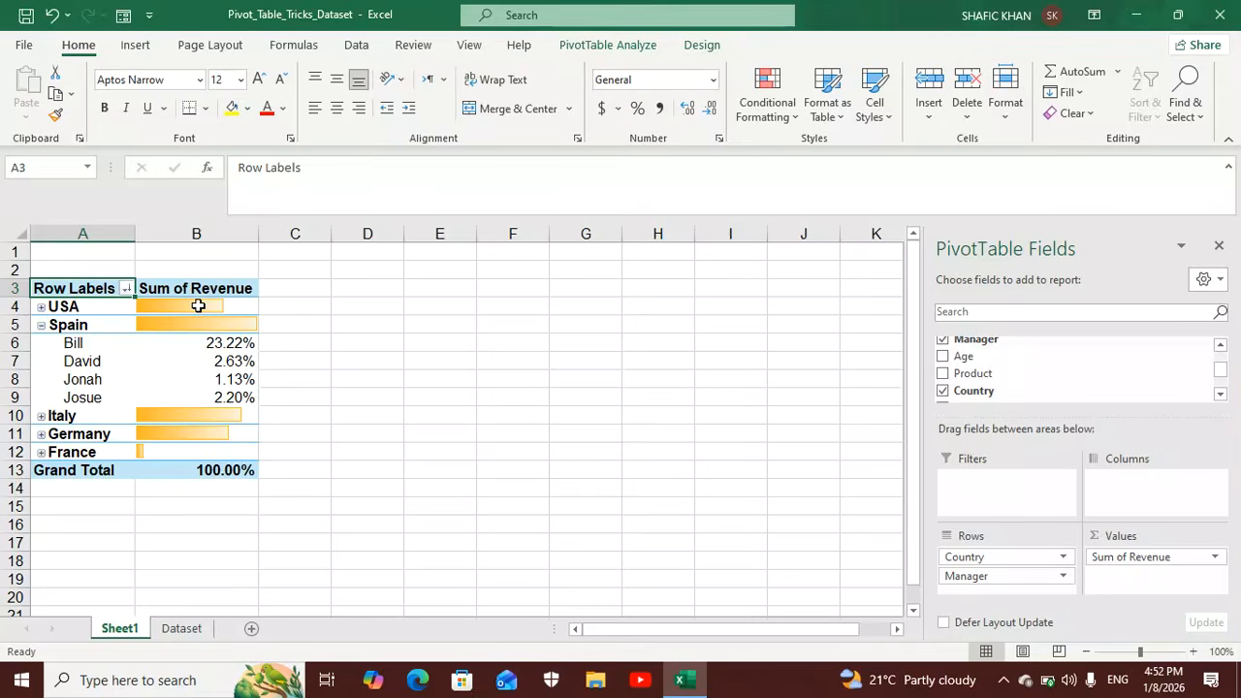
pyautogui.moveTo(198, 307)
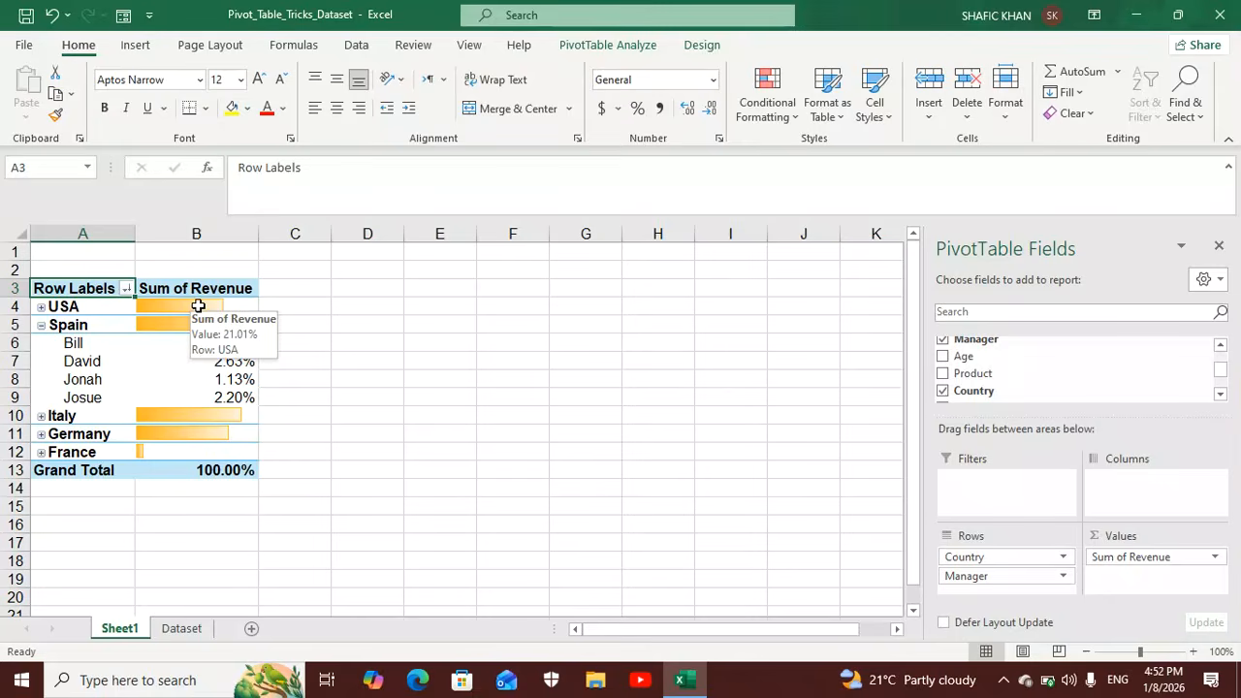
pyautogui.moveTo(1003, 557); pyautogui.dragTo(791, 466)
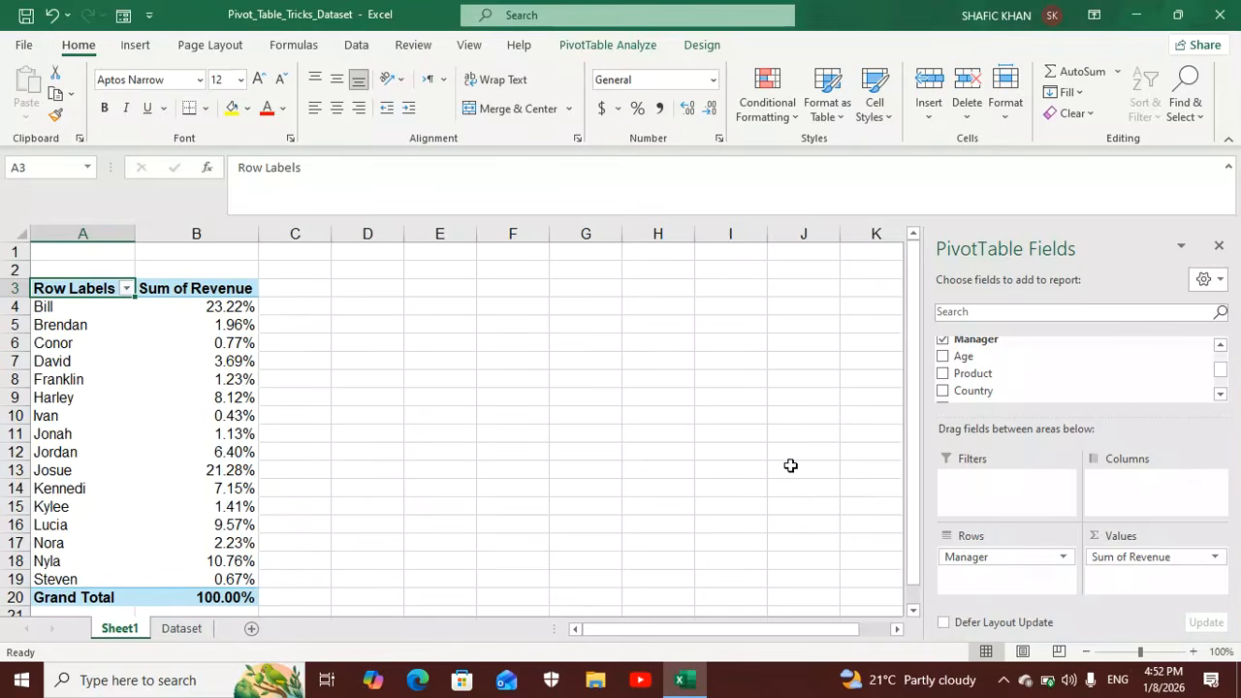
pyautogui.moveTo(974, 557); pyautogui.dragTo(804, 477)
pyautogui.moveTo(1164, 561); pyautogui.dragTo(836, 486)
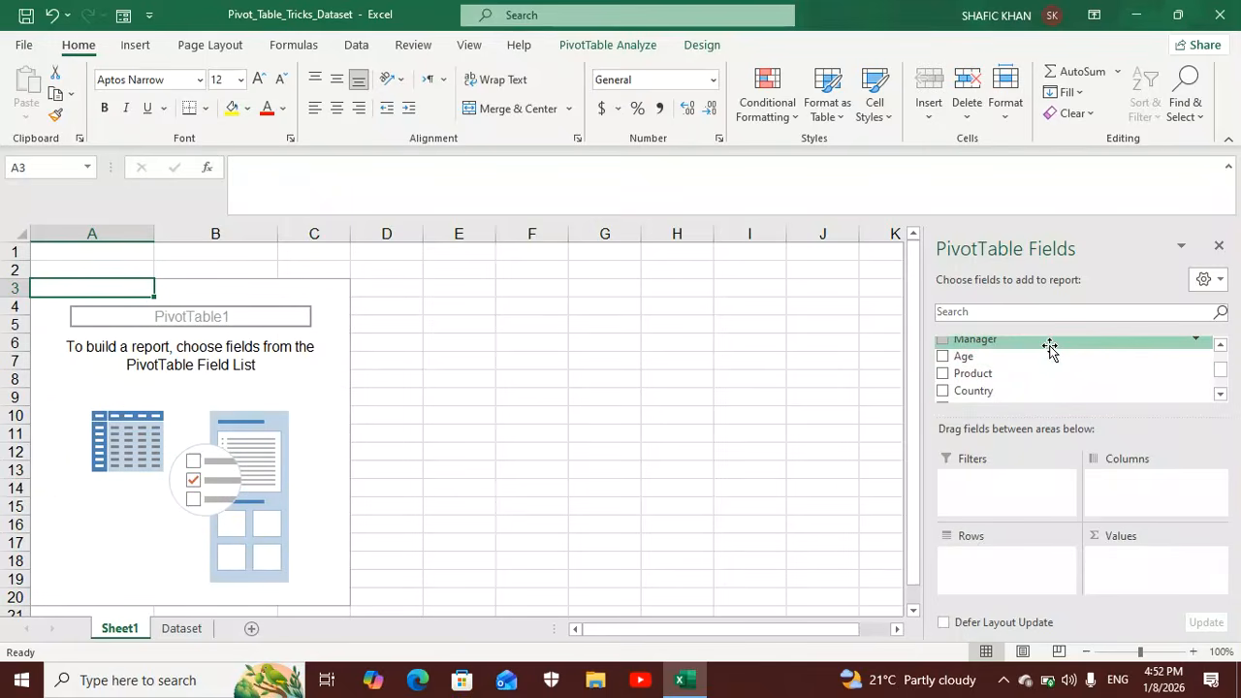
# Build the PivotTable with Manager as the row field and Revenue as the summed value.
pyautogui.moveTo(1051, 350); pyautogui.dragTo(1017, 558)
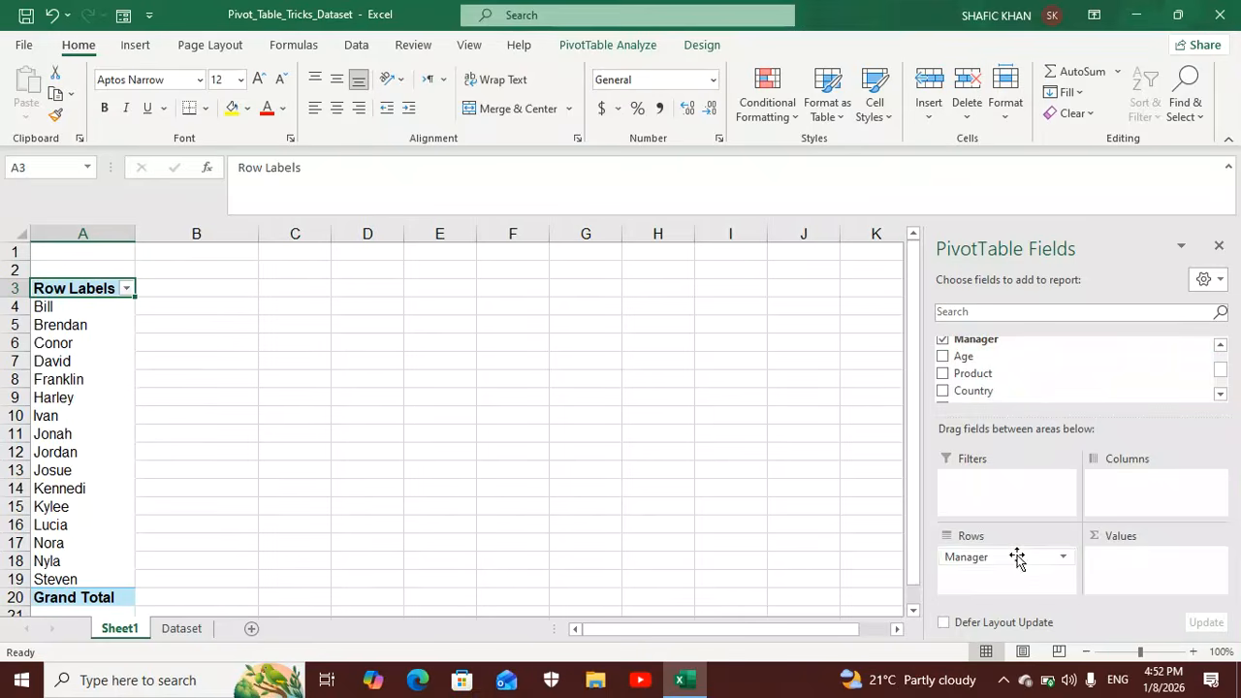
pyautogui.click(1221, 394)
pyautogui.click(1221, 394)
pyautogui.click(1220, 394)
pyautogui.moveTo(1073, 369); pyautogui.dragTo(1149, 561)
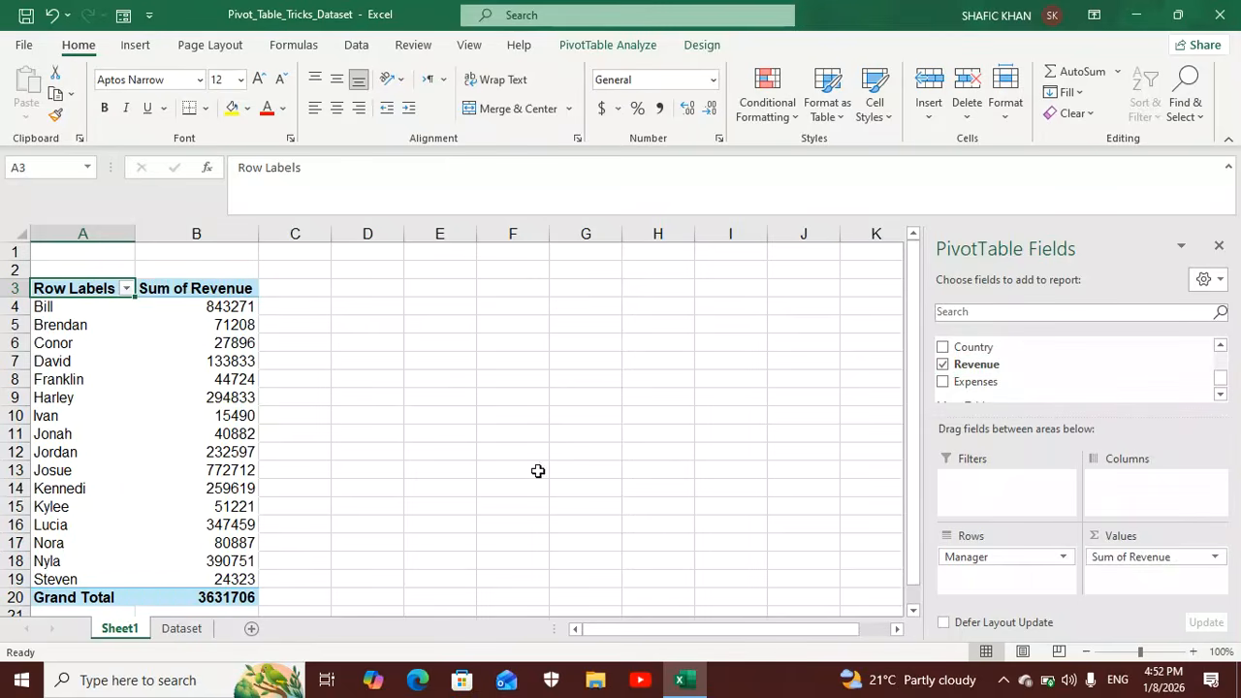
# Format all Sum of Revenue values, including the grand total, with thousands separators and no decimals.
pyautogui.moveTo(224, 340)
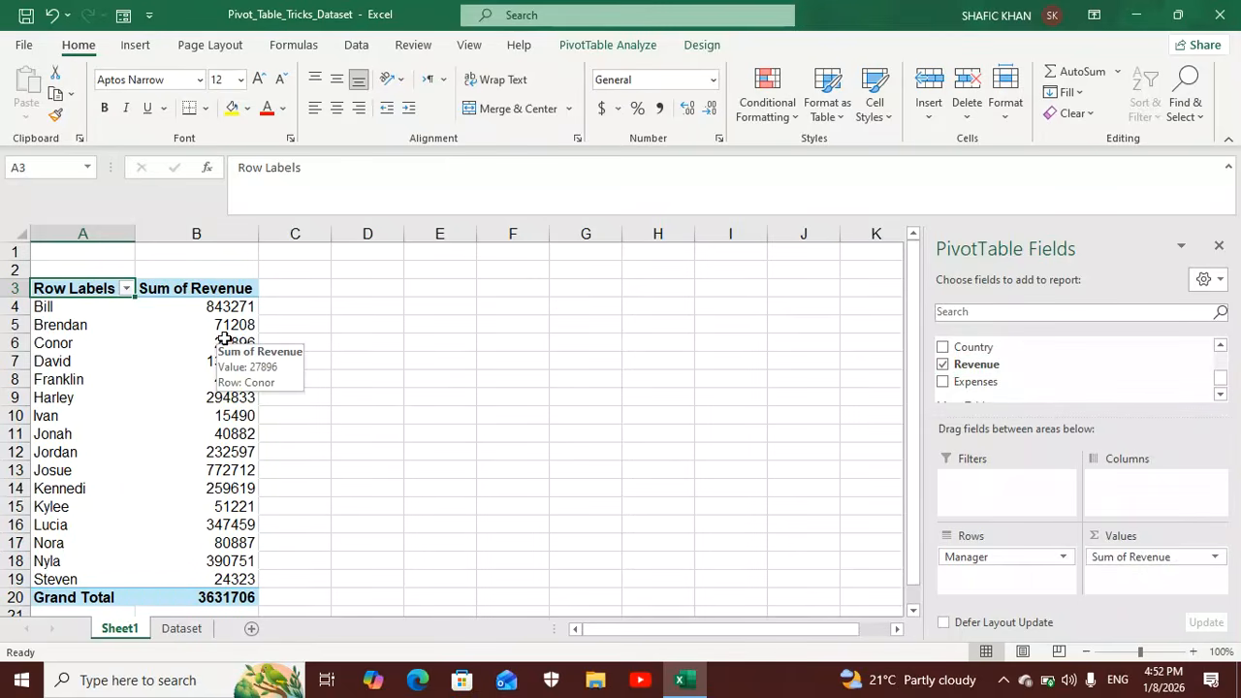
pyautogui.moveTo(215, 307); pyautogui.dragTo(209, 596)
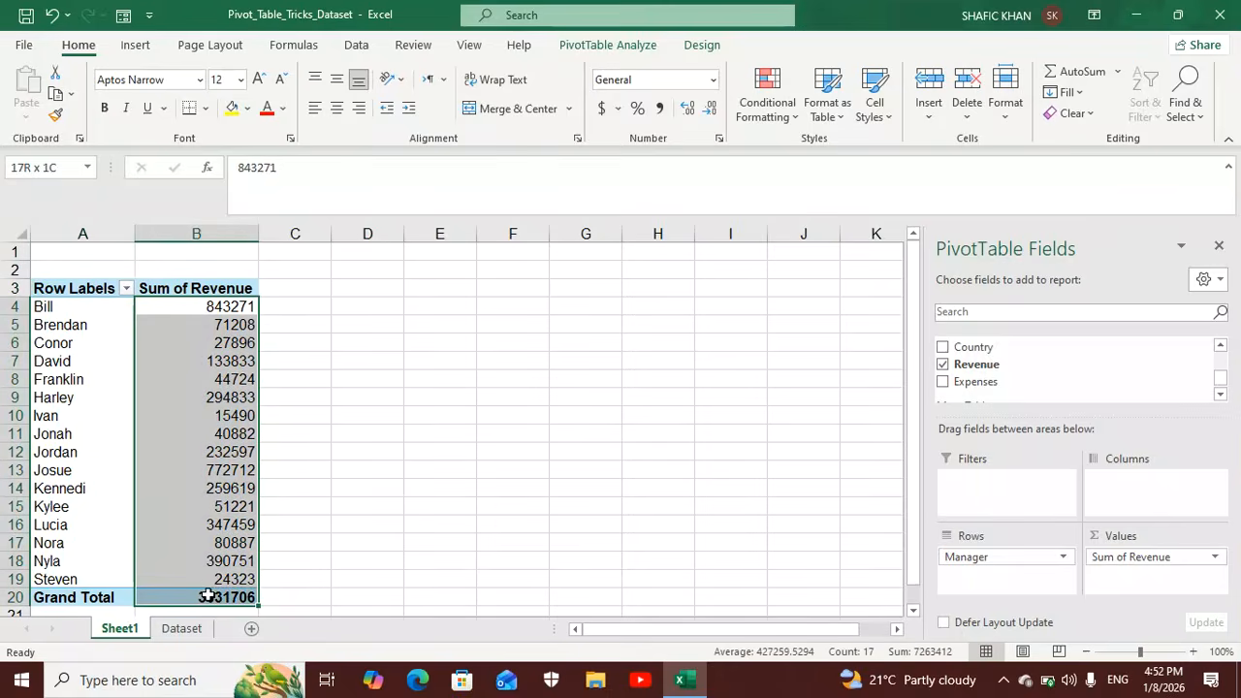
pyautogui.click(660, 107)
pyautogui.click(712, 108)
pyautogui.click(711, 108)
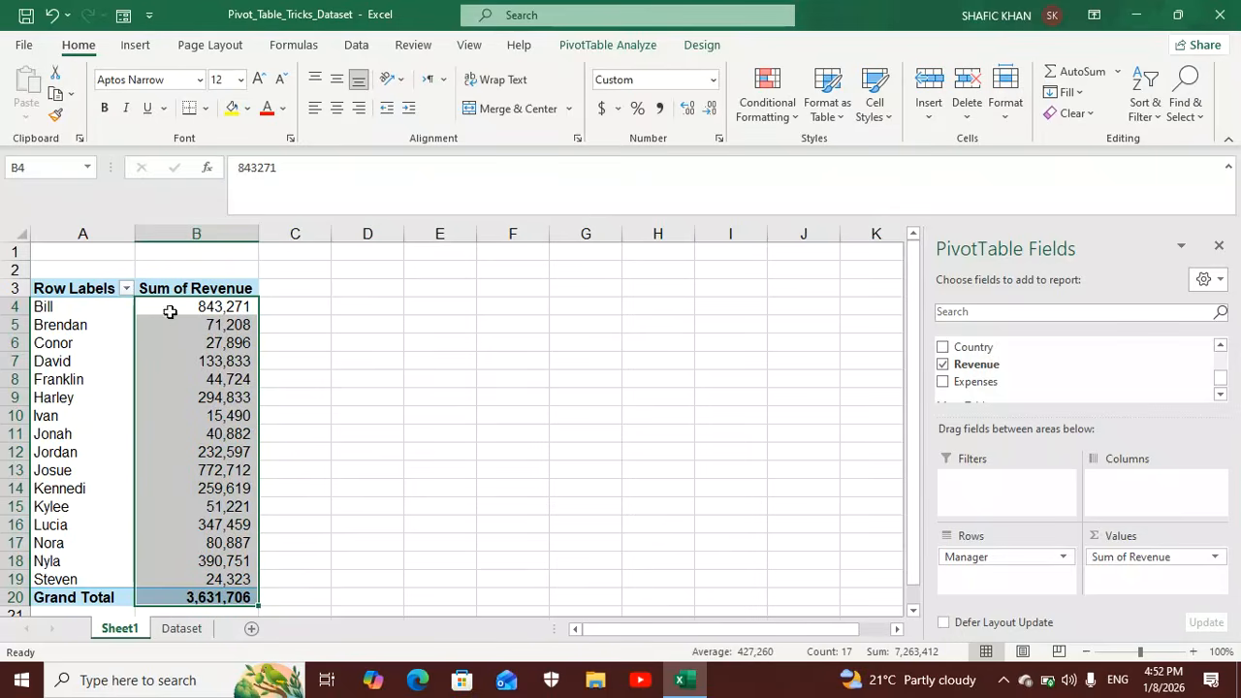
pyautogui.click(111, 306)
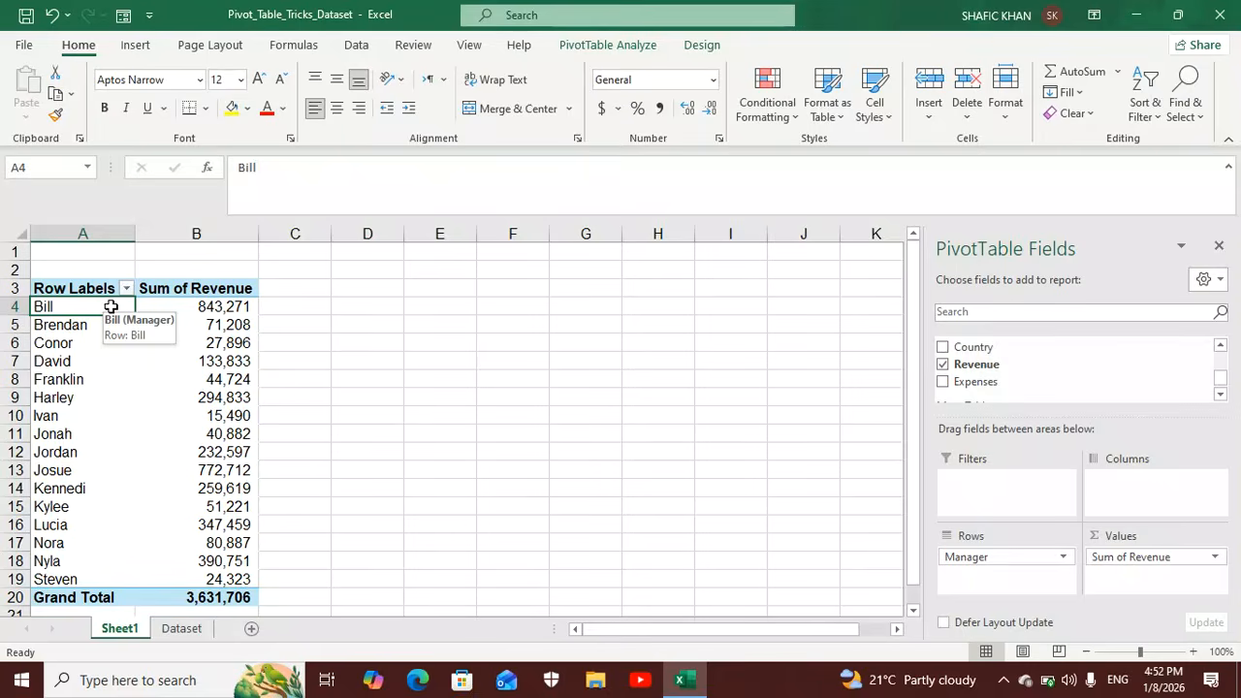
pyautogui.rightClick(112, 308)
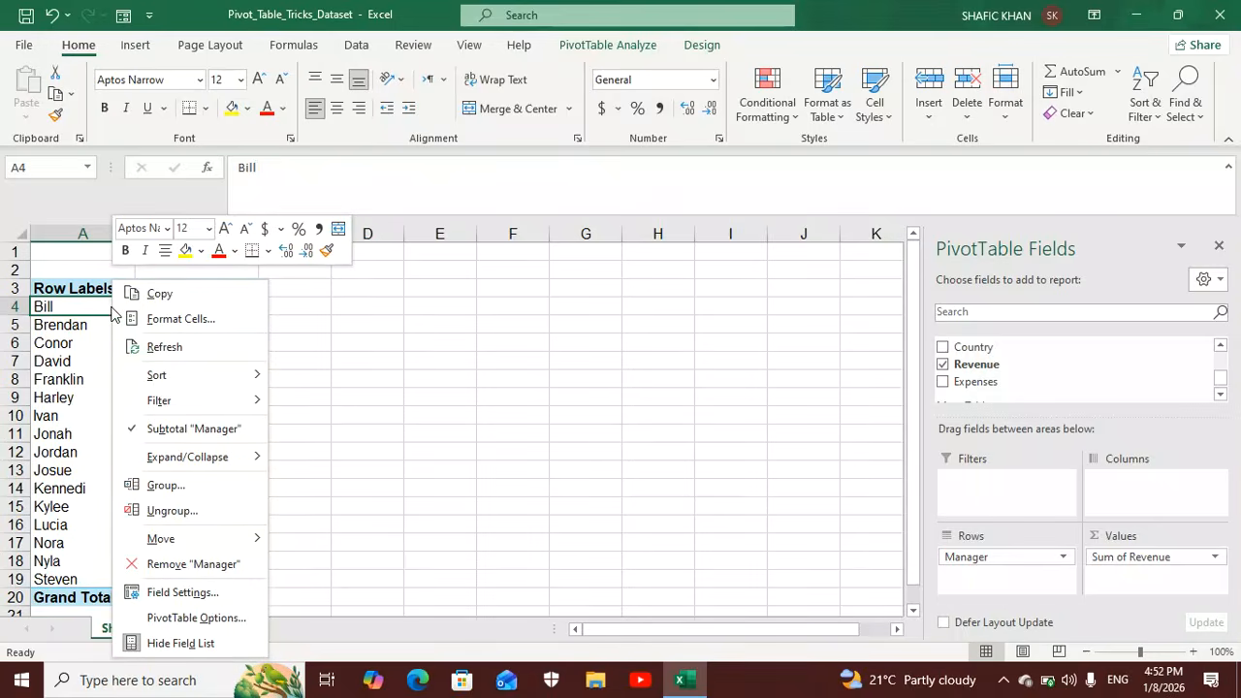
pyautogui.moveTo(211, 409)
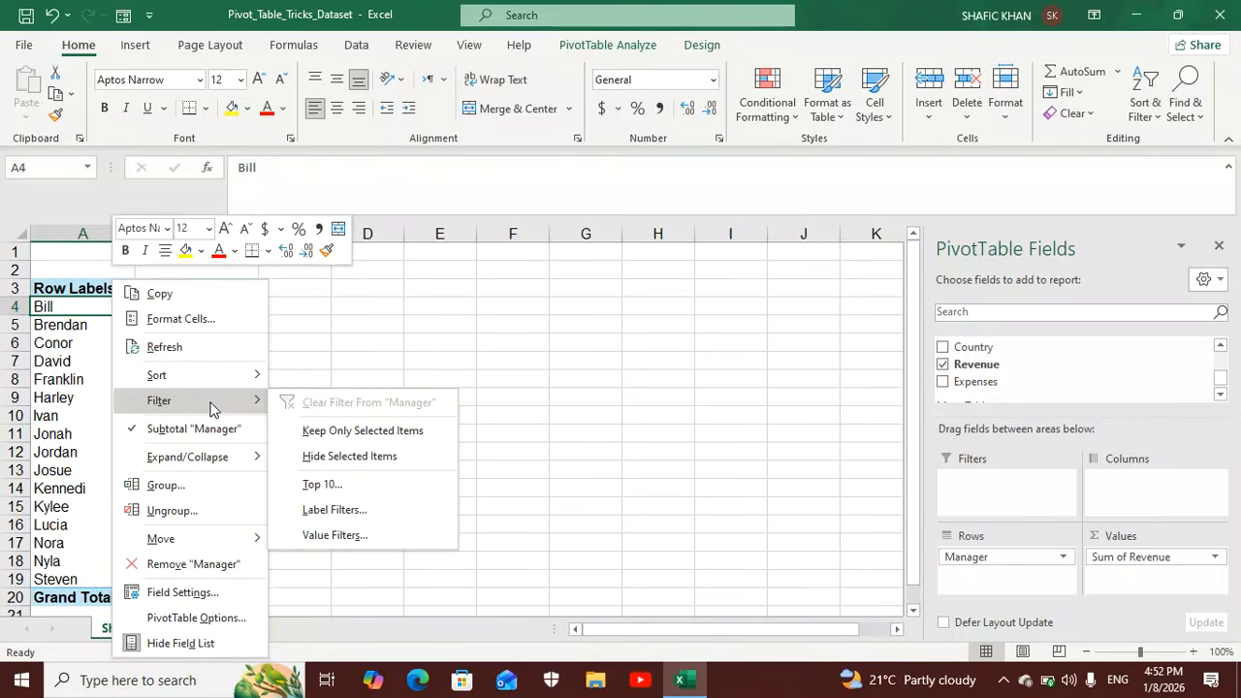
pyautogui.click(61, 362)
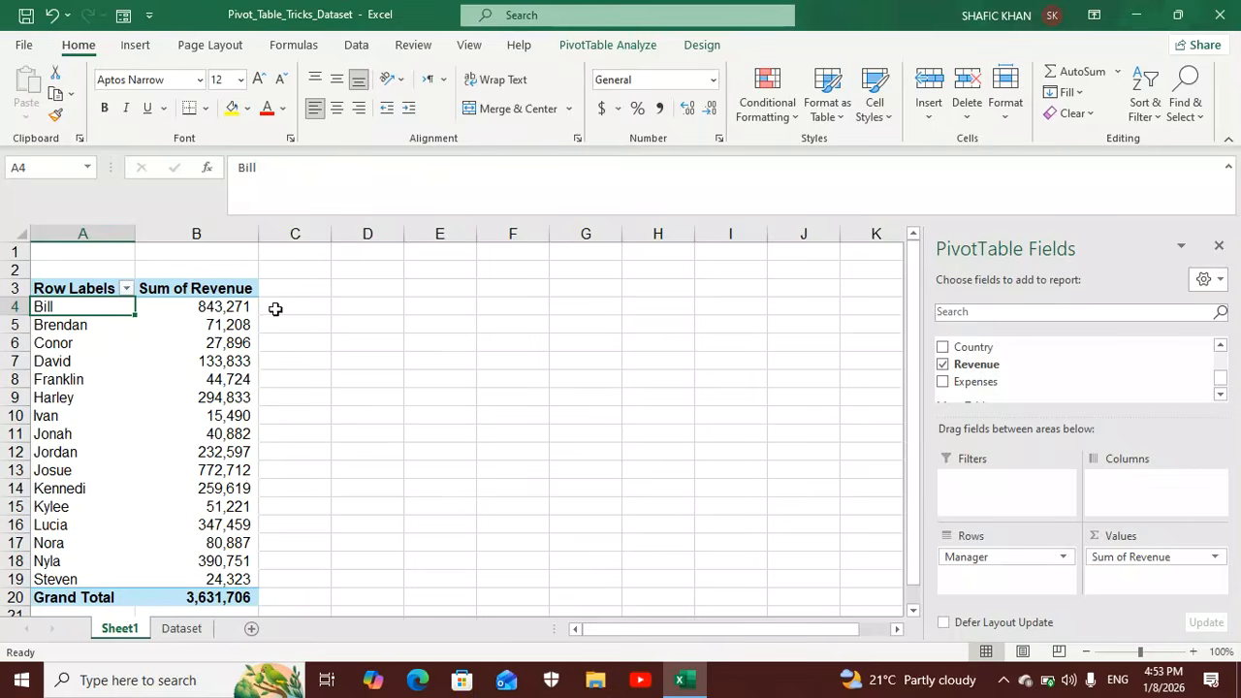
# Filter the PivotTable's managers to the top 5 items by Sum of Revenue.
pyautogui.moveTo(230, 309)
pyautogui.rightClick(112, 307)
pyautogui.moveTo(177, 407)
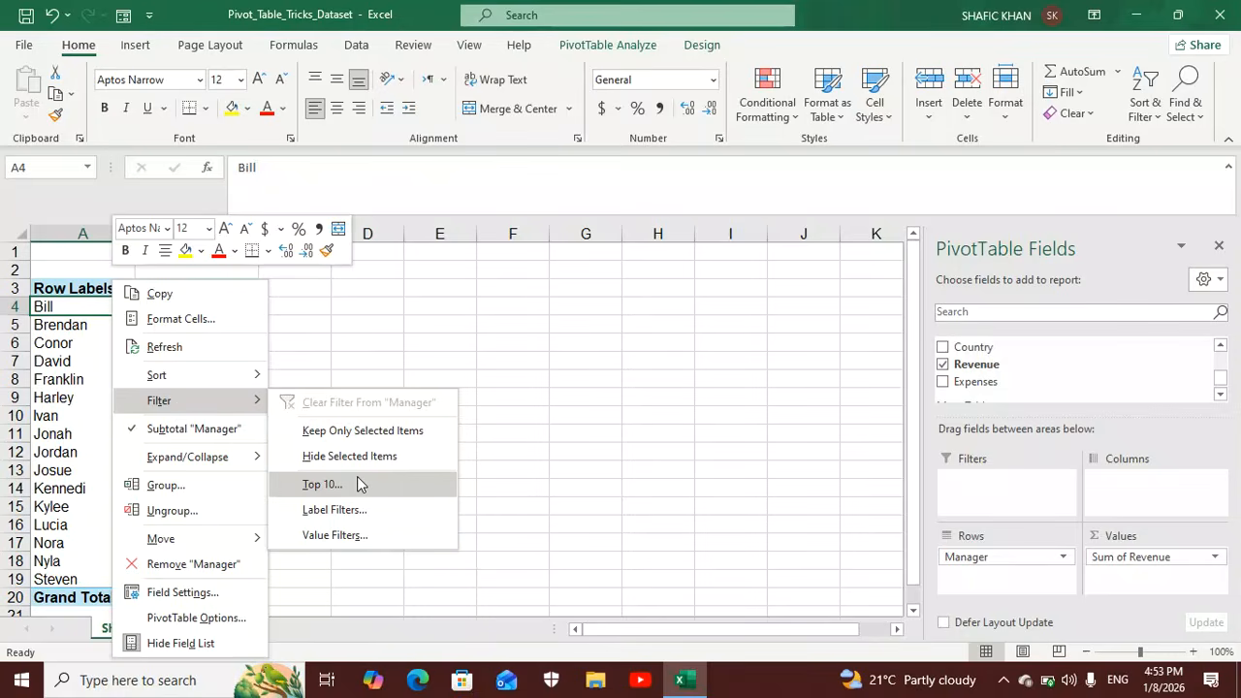
pyautogui.click(323, 484)
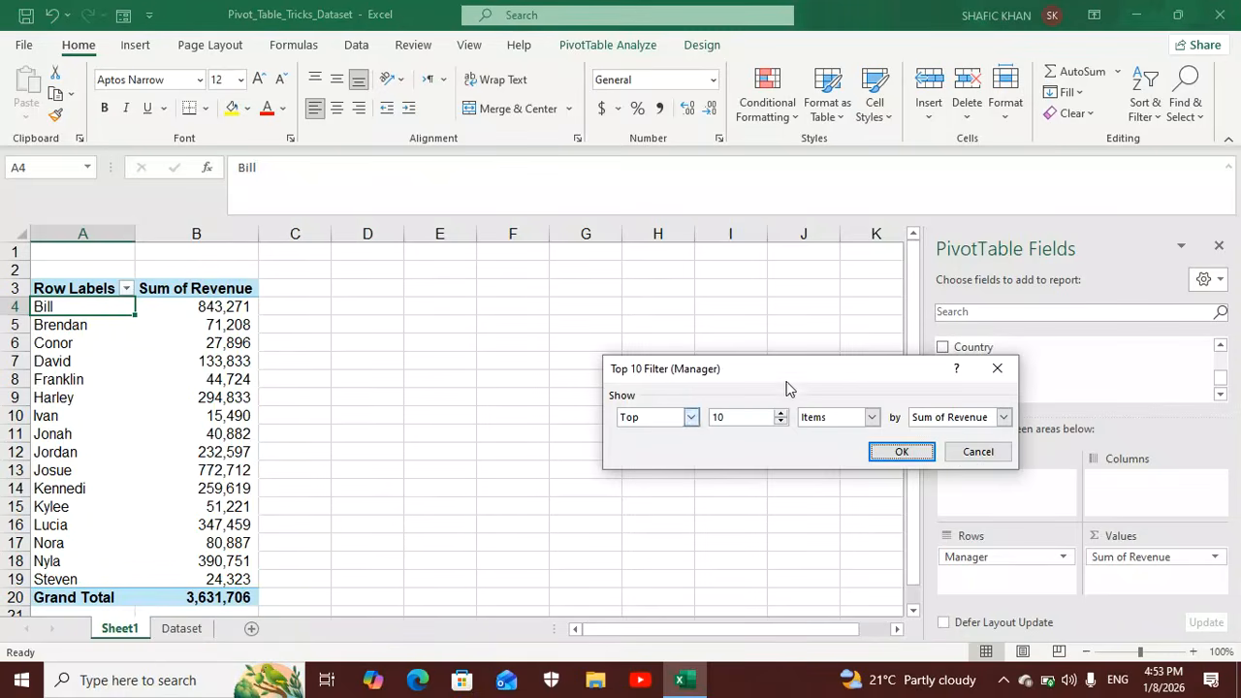
pyautogui.moveTo(798, 373); pyautogui.dragTo(590, 368)
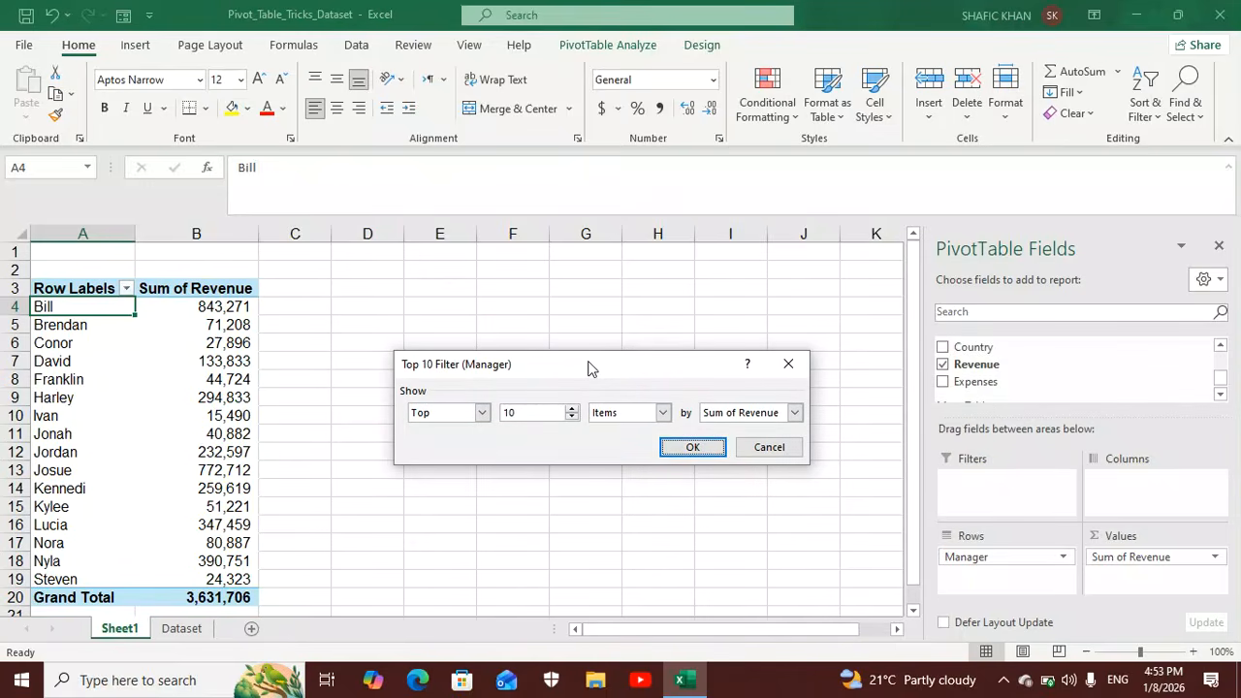
pyautogui.click(523, 412)
pyautogui.press('BackSpace')
pyautogui.press('BackSpace')
pyautogui.write('5')
pyautogui.click(695, 449)
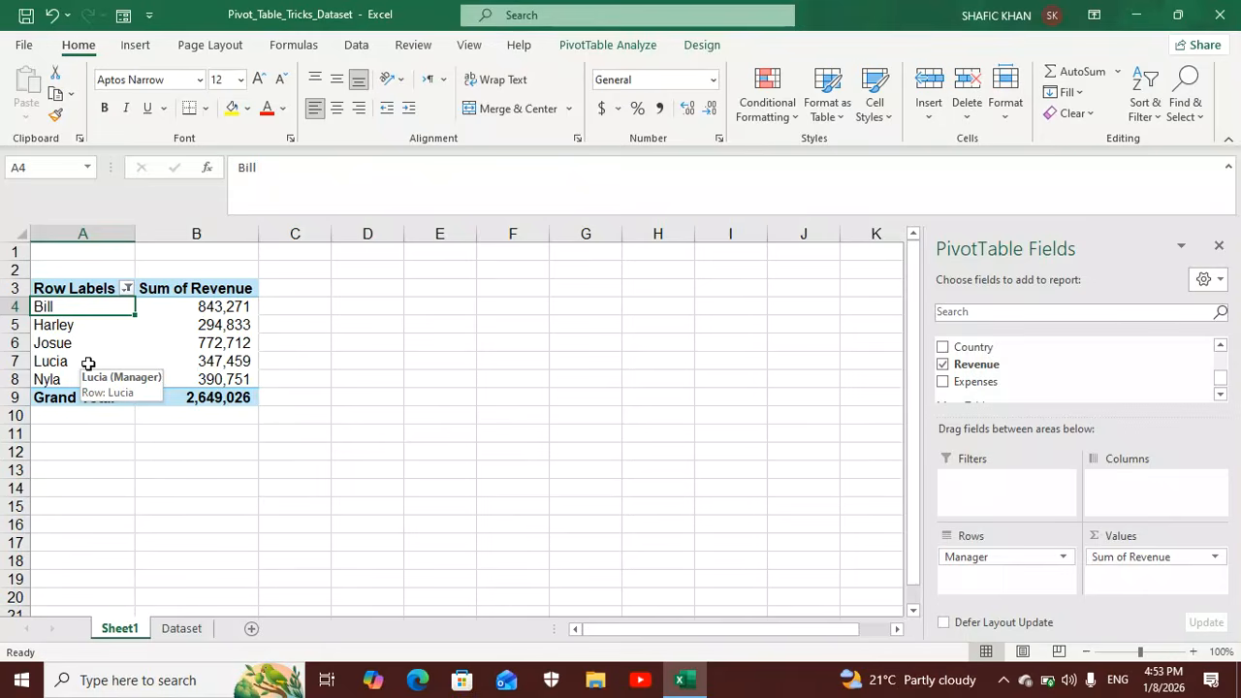
# Insert a Product slicer for the PivotTable and place it directly beside the table.
pyautogui.click(593, 49)
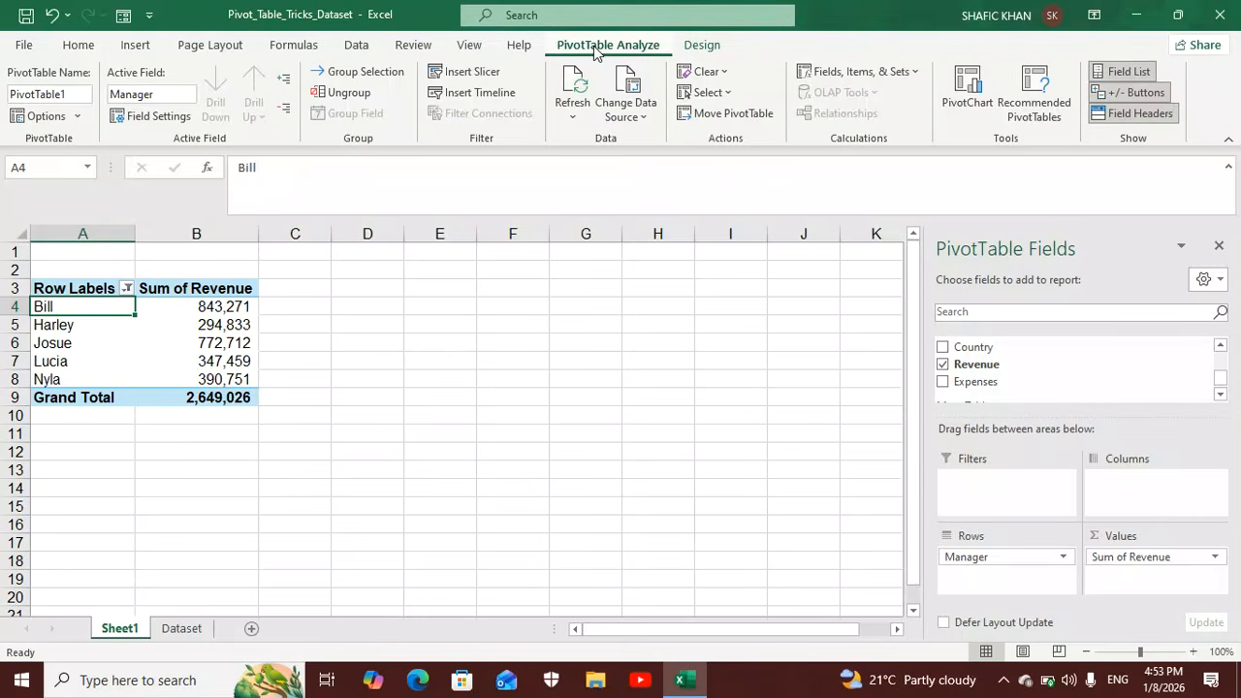
pyautogui.click(476, 76)
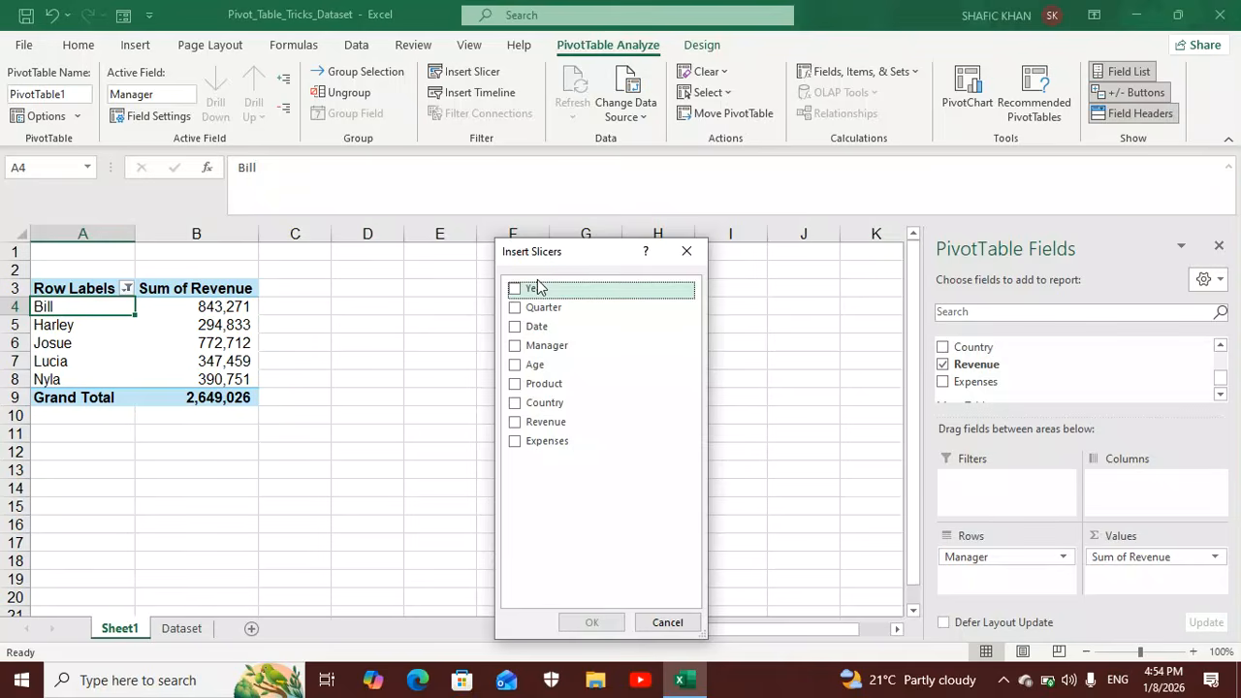
pyautogui.click(517, 385)
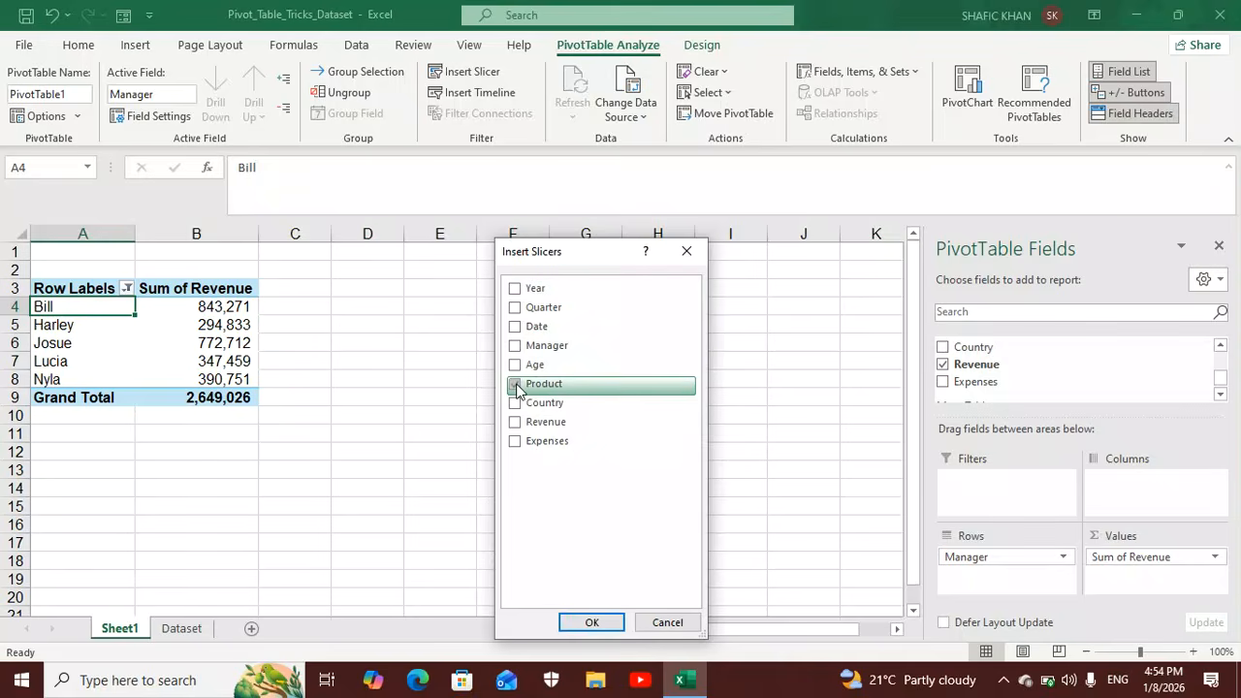
pyautogui.click(592, 623)
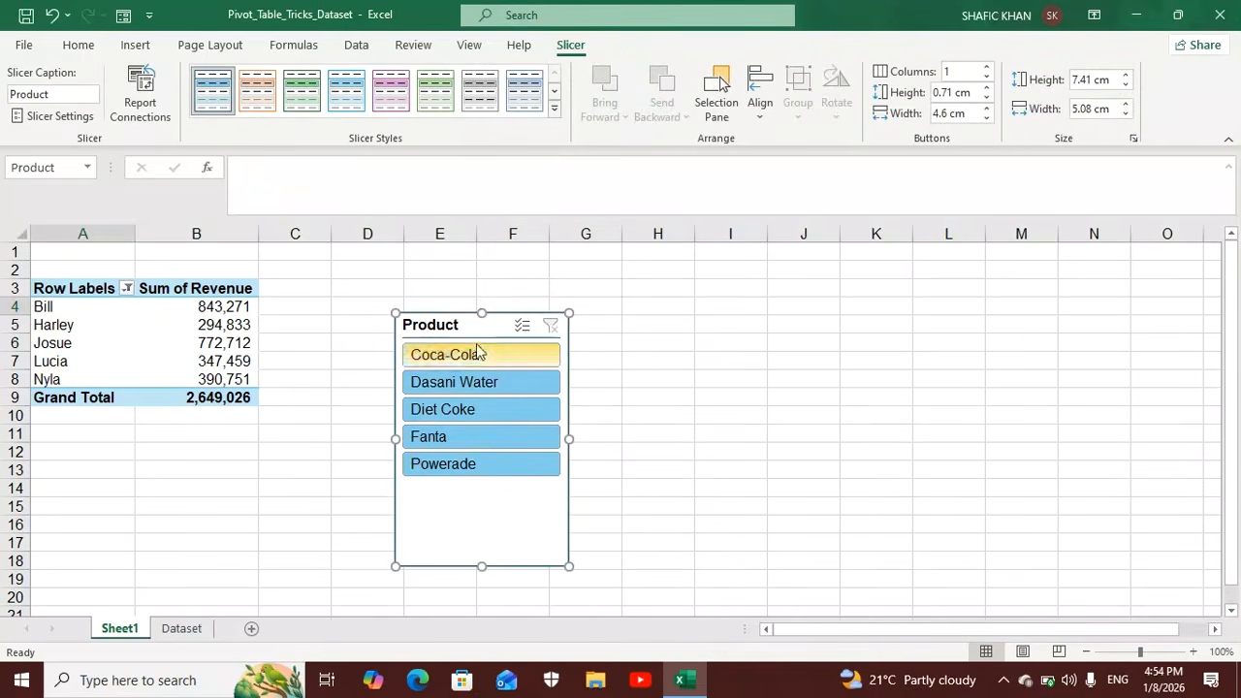
pyautogui.moveTo(455, 324); pyautogui.dragTo(350, 278)
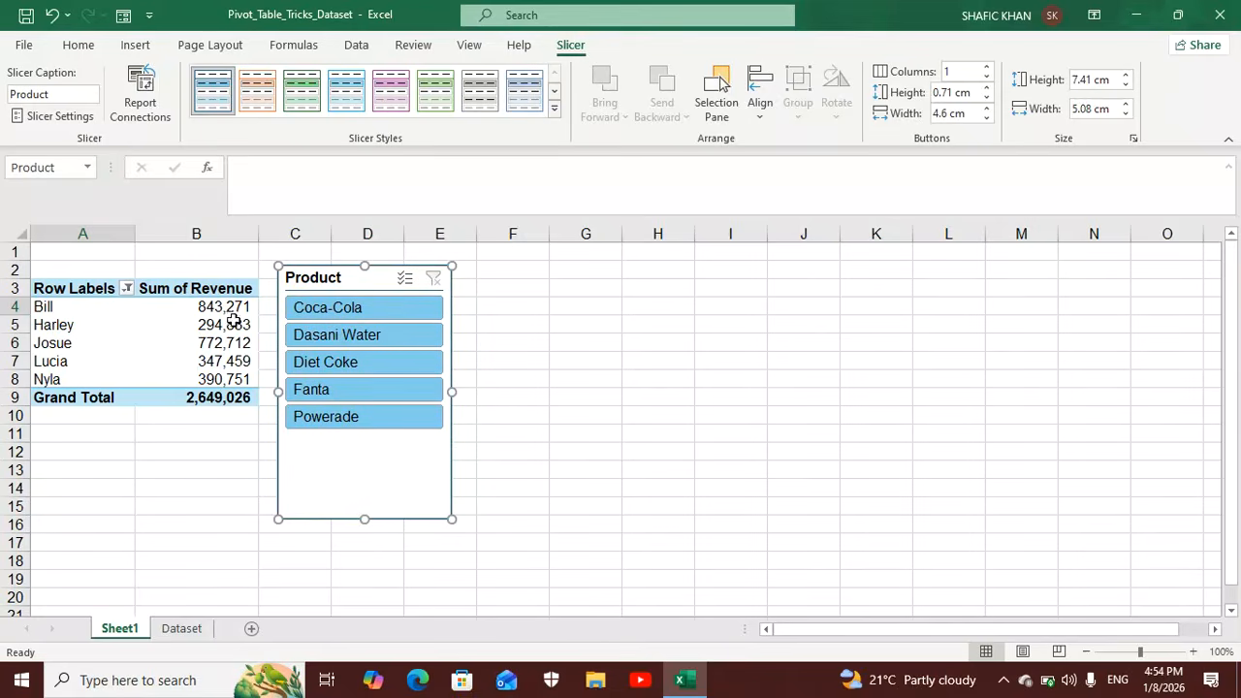
# Try the Product slicer on single products such as Coca-Cola, Fanta, Dasani Water and Powerade, and clear its filter.
pyautogui.click(364, 308)
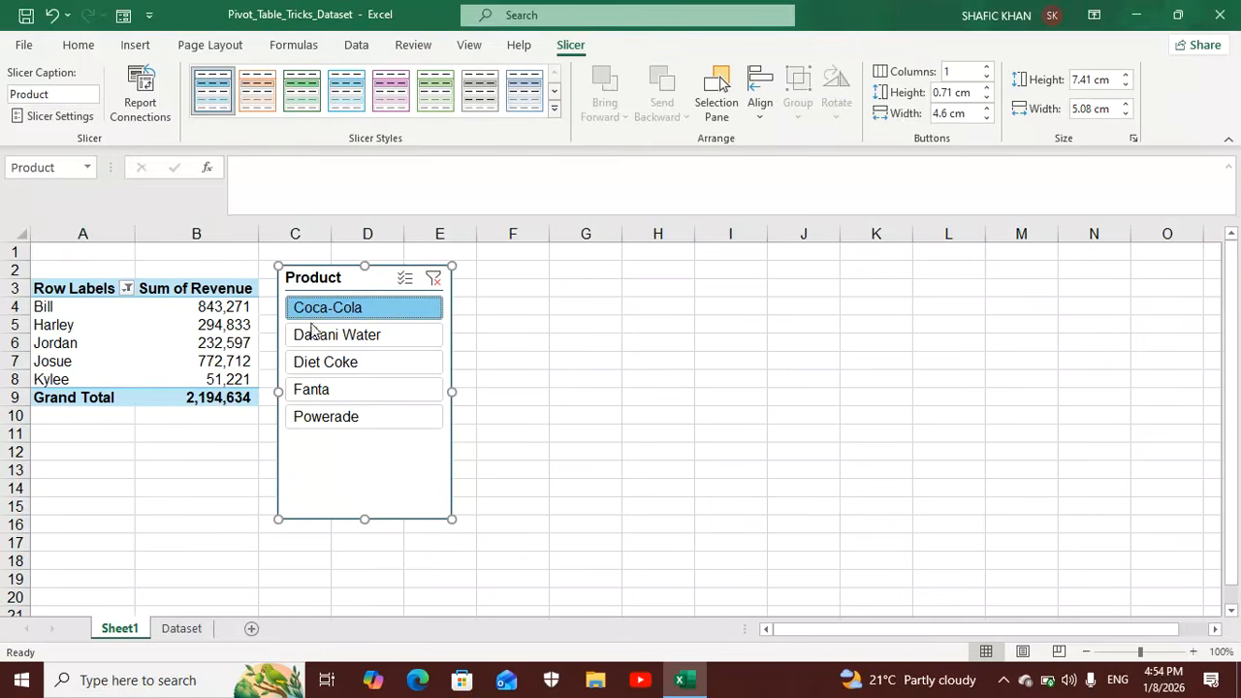
pyautogui.click(357, 395)
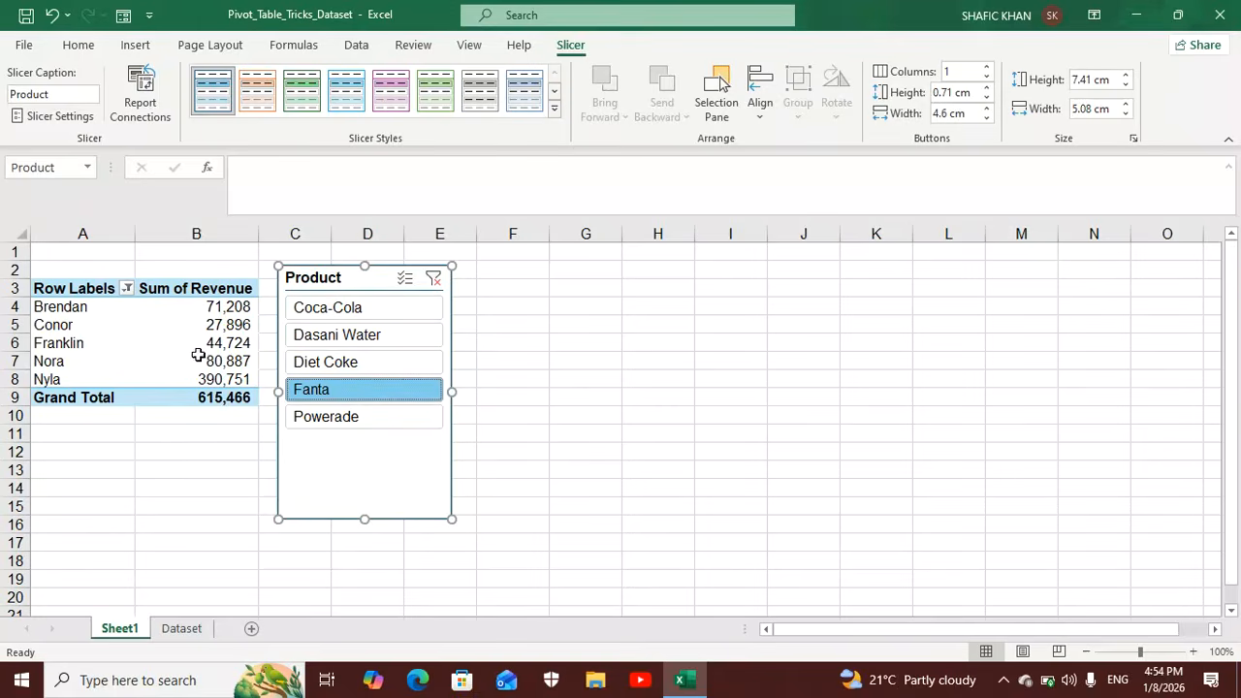
pyautogui.click(360, 338)
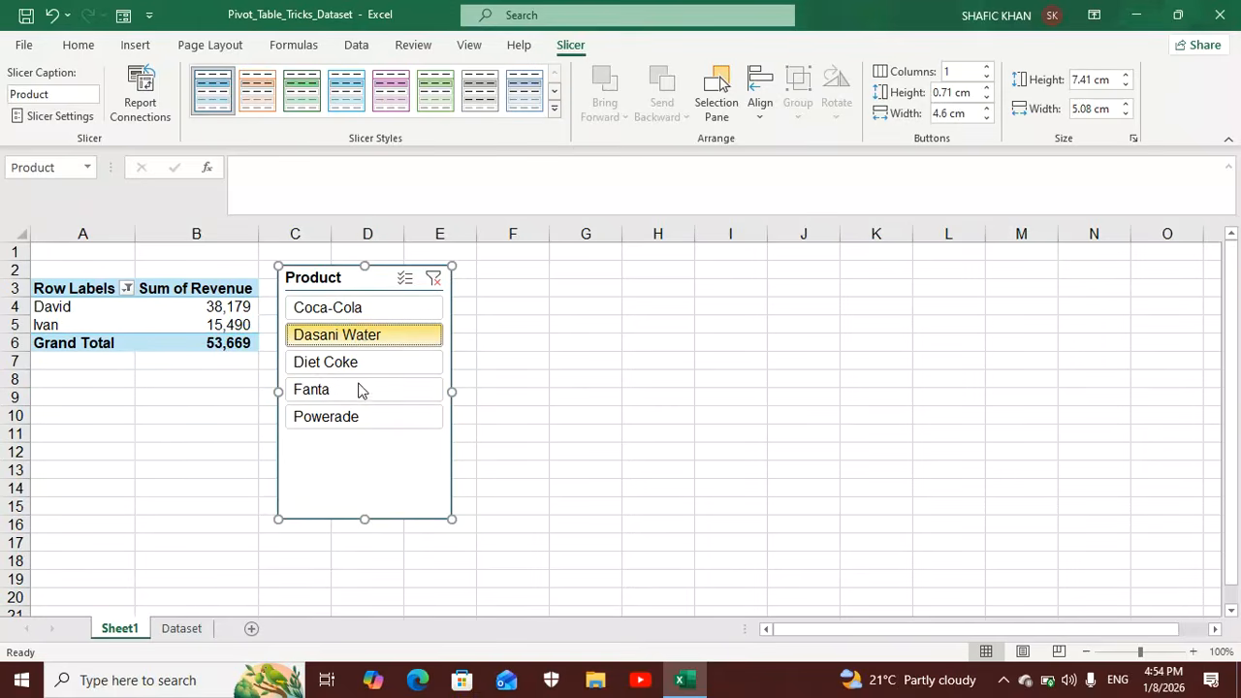
pyautogui.click(357, 423)
pyautogui.click(344, 310)
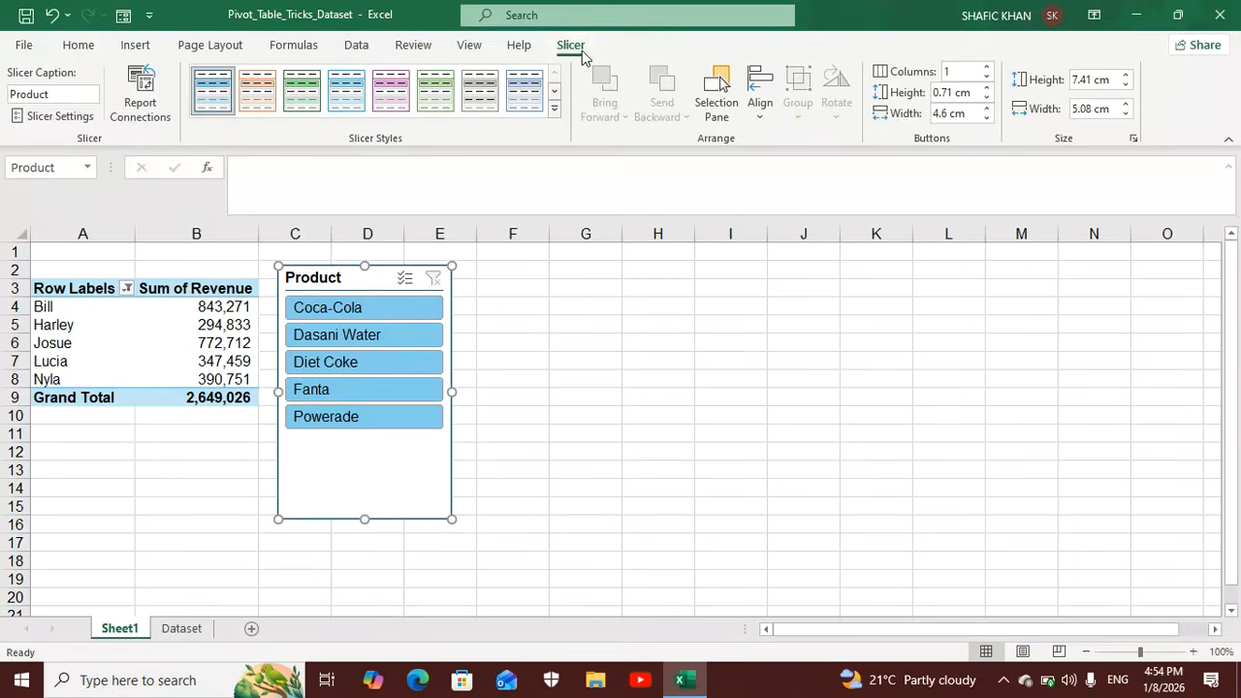
# Insert an Age slicer for the PivotTable and place it directly beside the Product slicer.
pyautogui.click(135, 45)
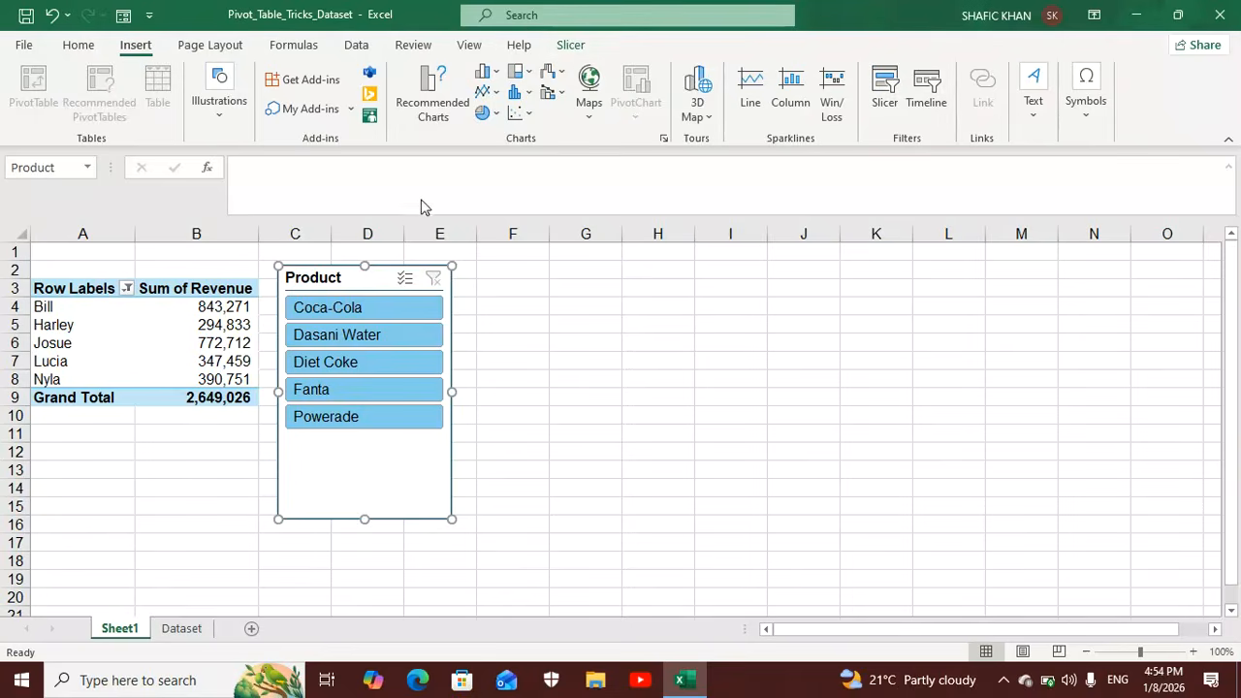
pyautogui.click(189, 301)
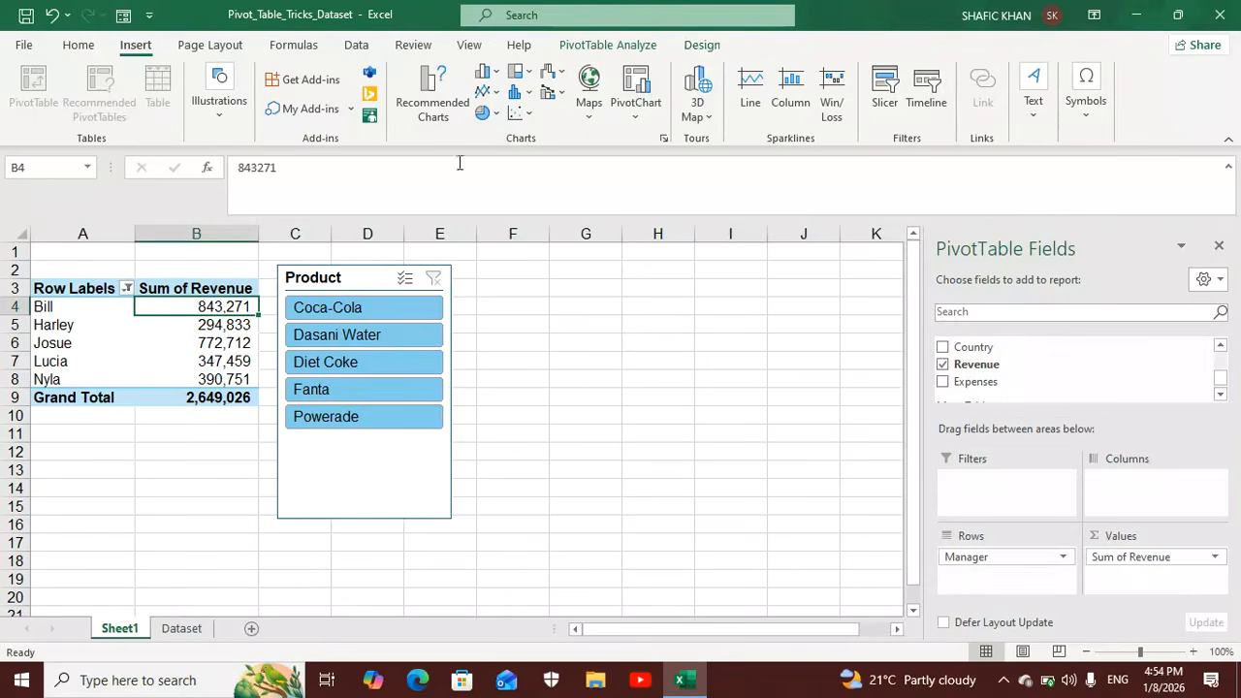
pyautogui.click(611, 46)
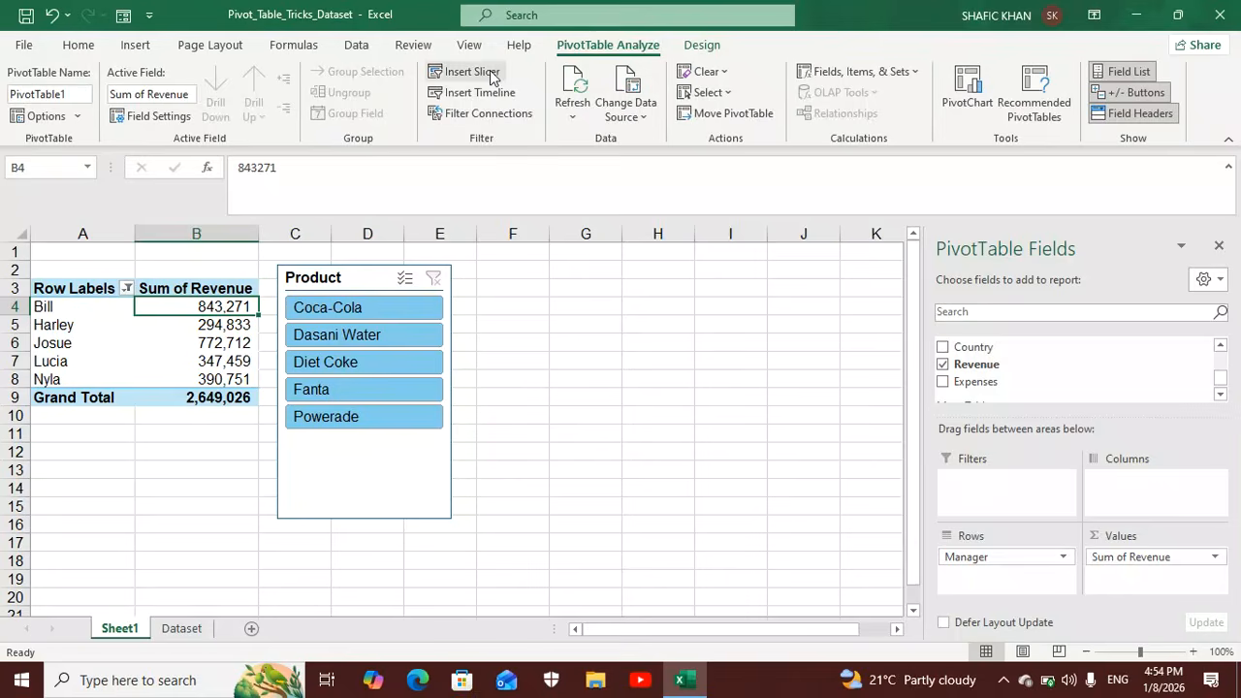
pyautogui.click(490, 76)
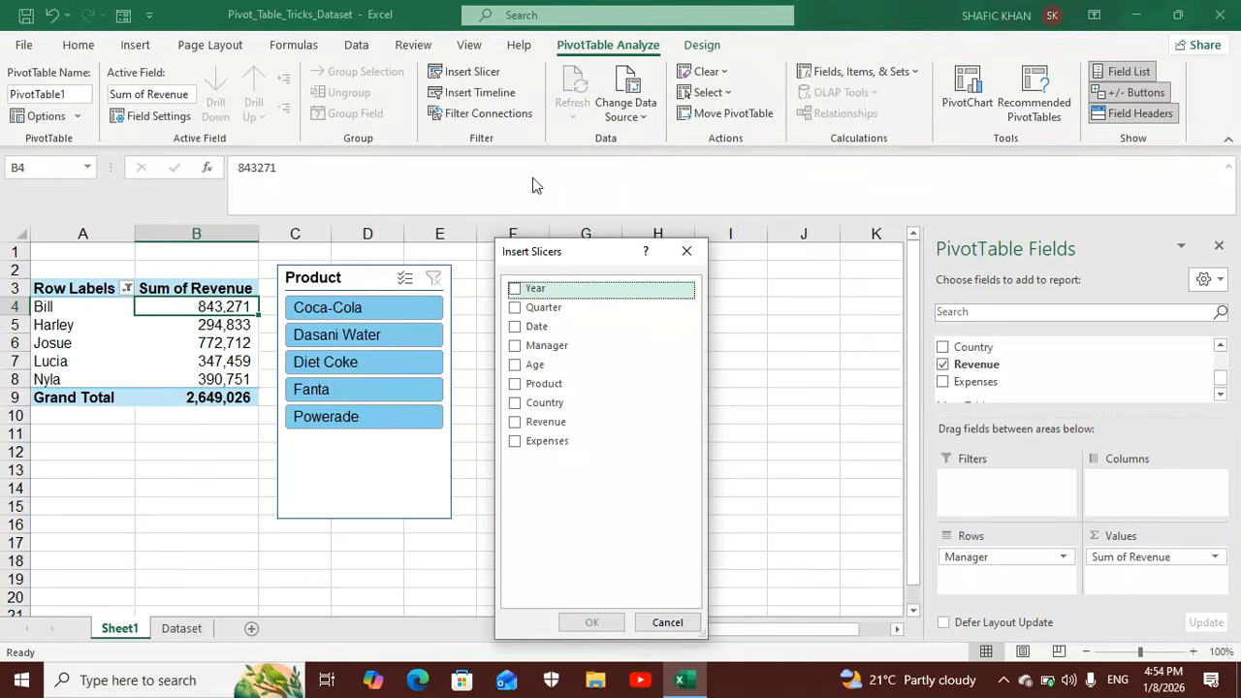
pyautogui.click(515, 368)
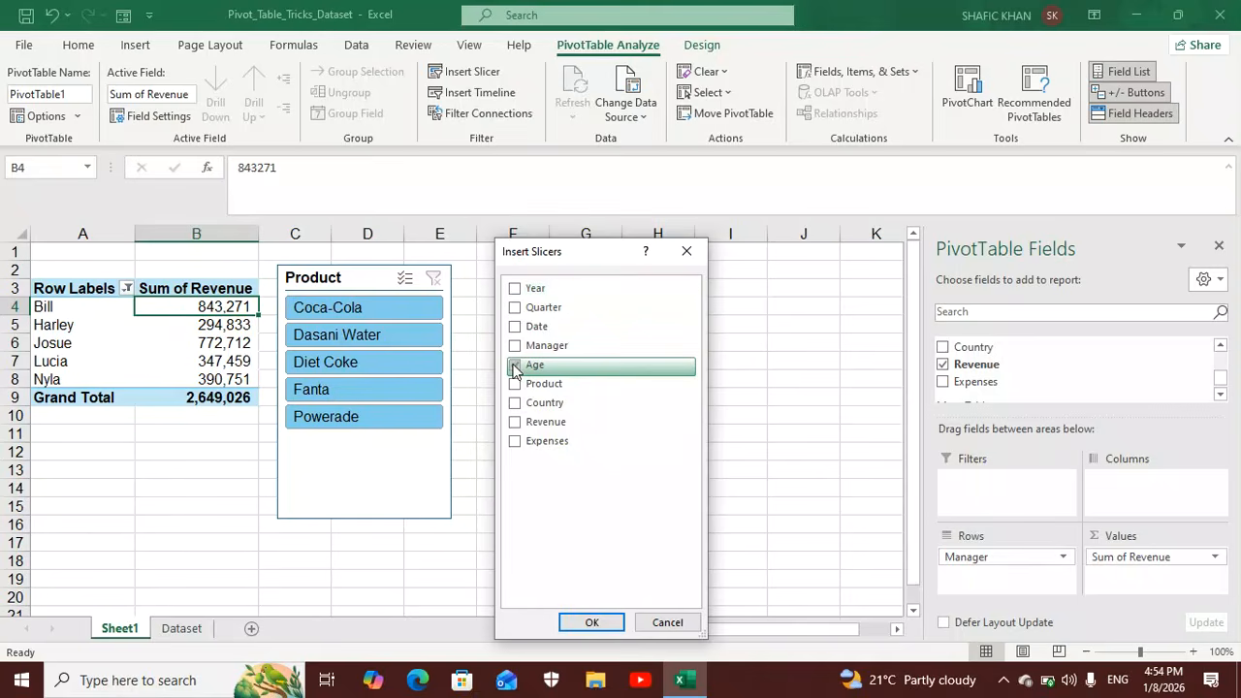
pyautogui.click(592, 623)
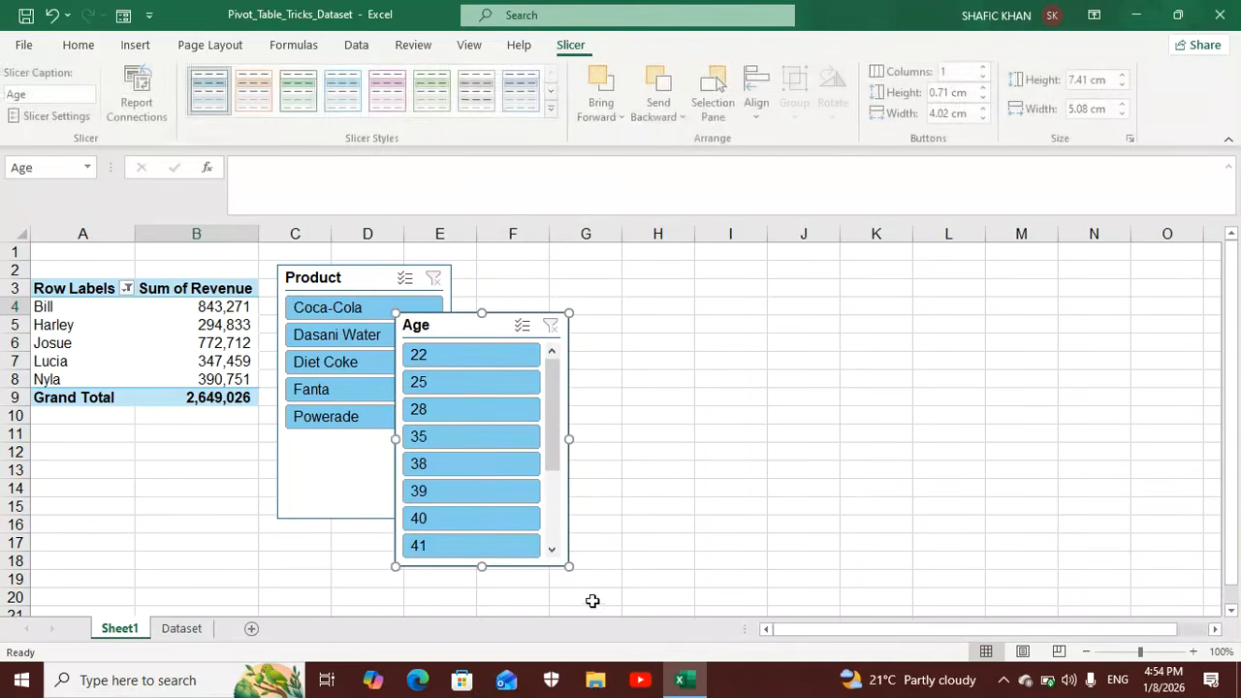
pyautogui.moveTo(485, 332); pyautogui.dragTo(556, 288)
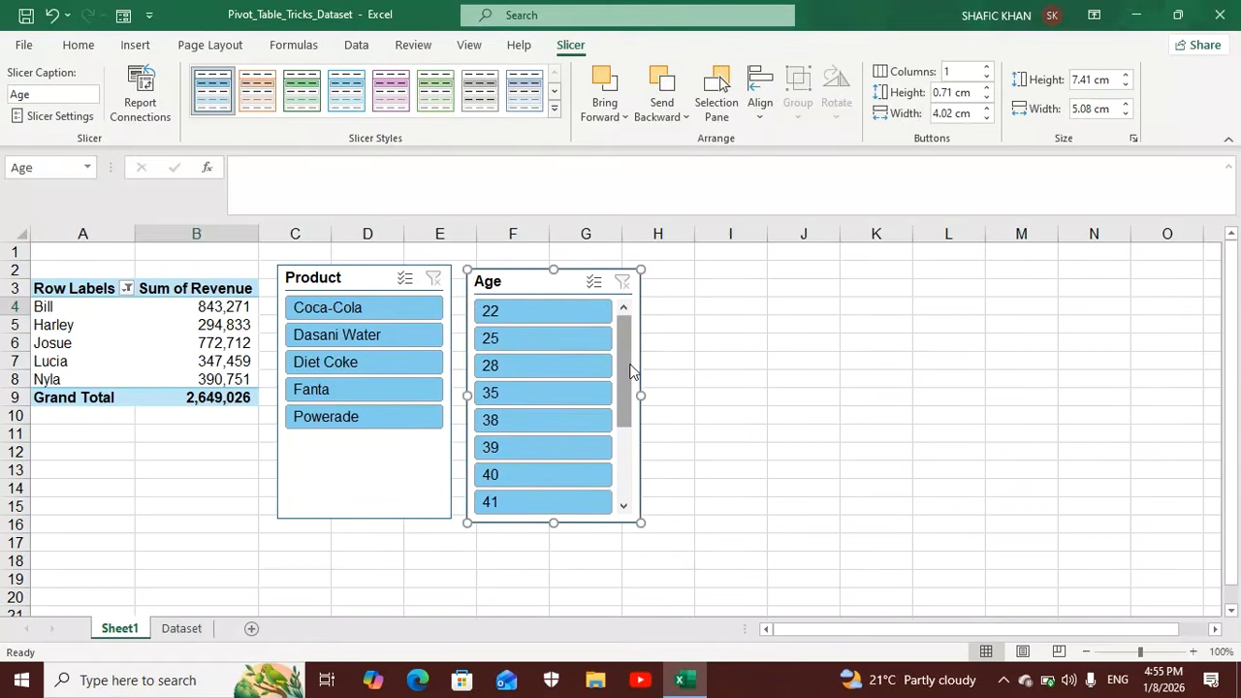
pyautogui.moveTo(630, 368)
pyautogui.mouseDown()
pyautogui.moveTo(633, 451)
pyautogui.moveTo(626, 348)
pyautogui.mouseUp()
# Insert a timeline for the Date field and place it beside the Age slicer.
pyautogui.click(234, 307)
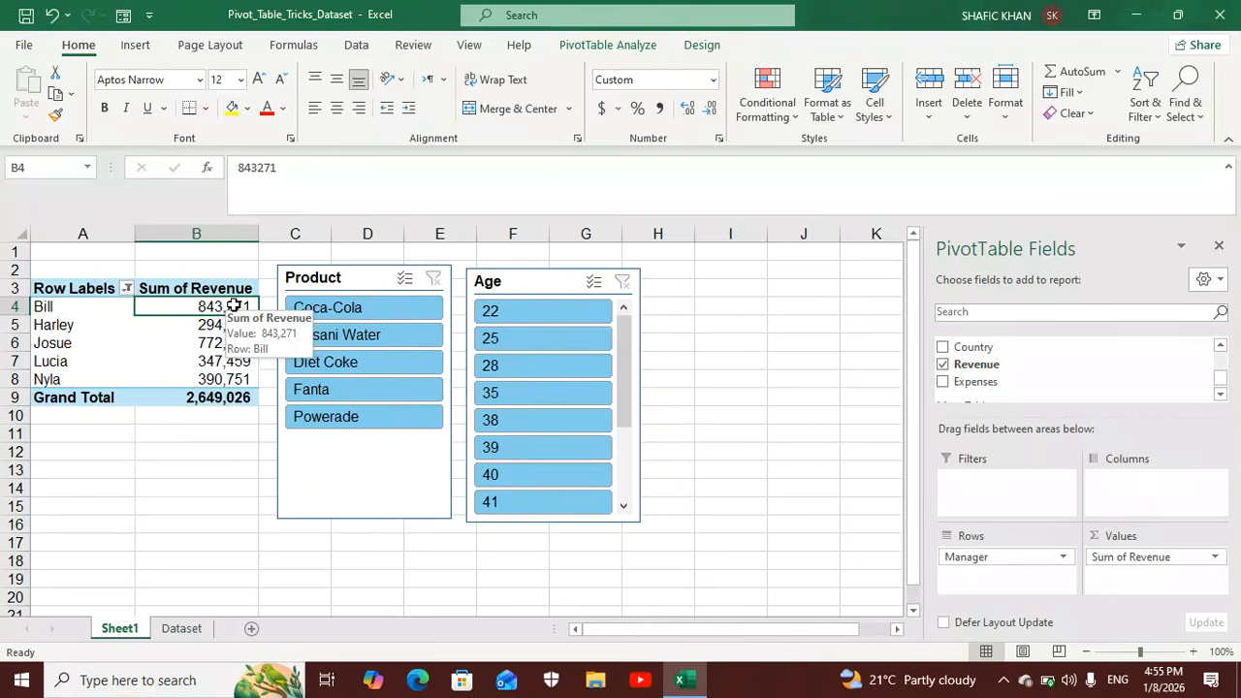
pyautogui.click(600, 49)
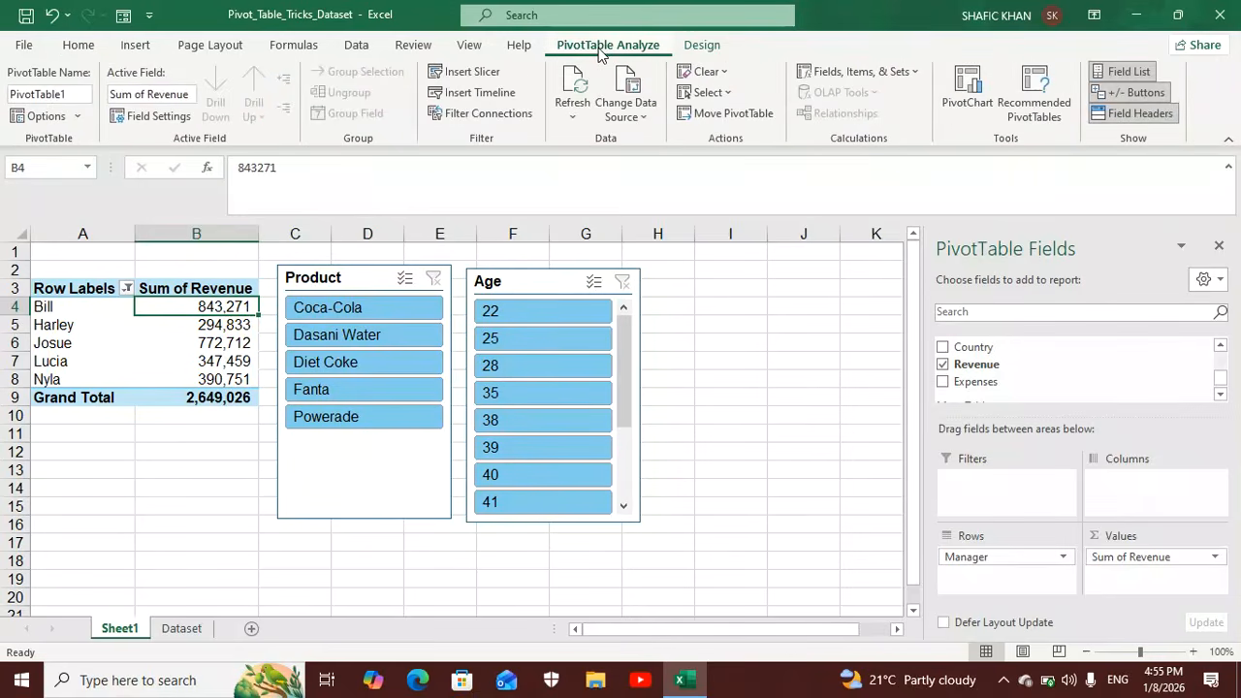
pyautogui.click(468, 94)
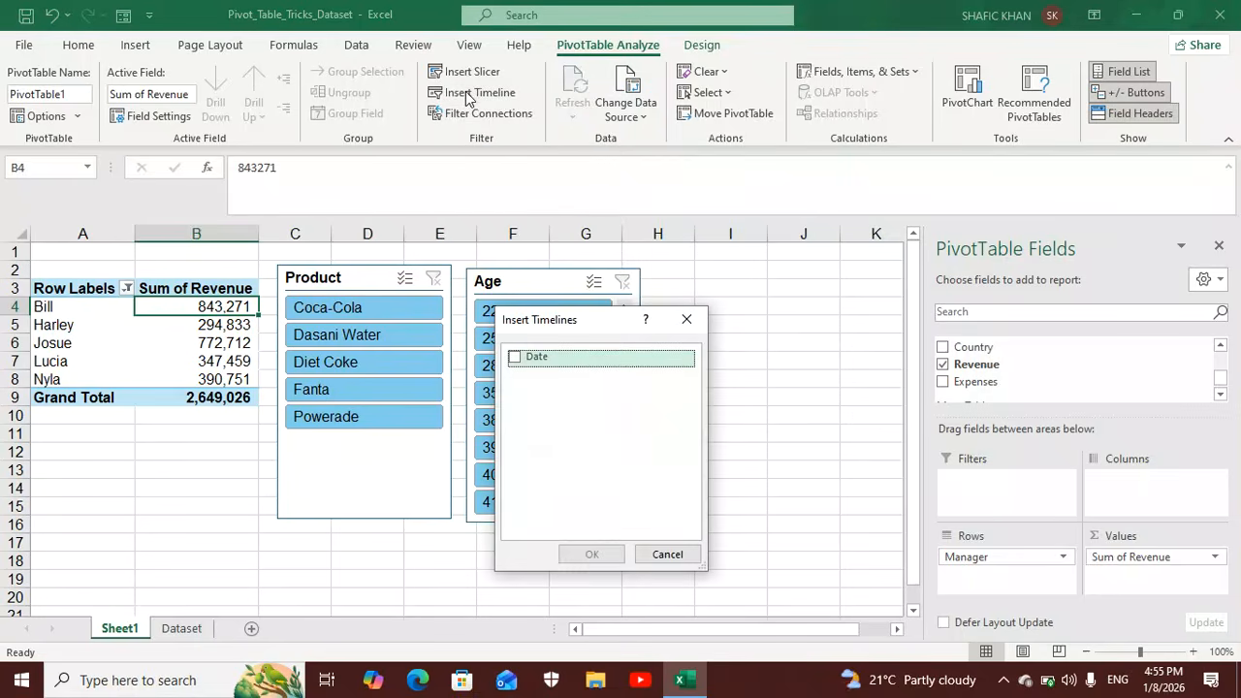
pyautogui.click(514, 358)
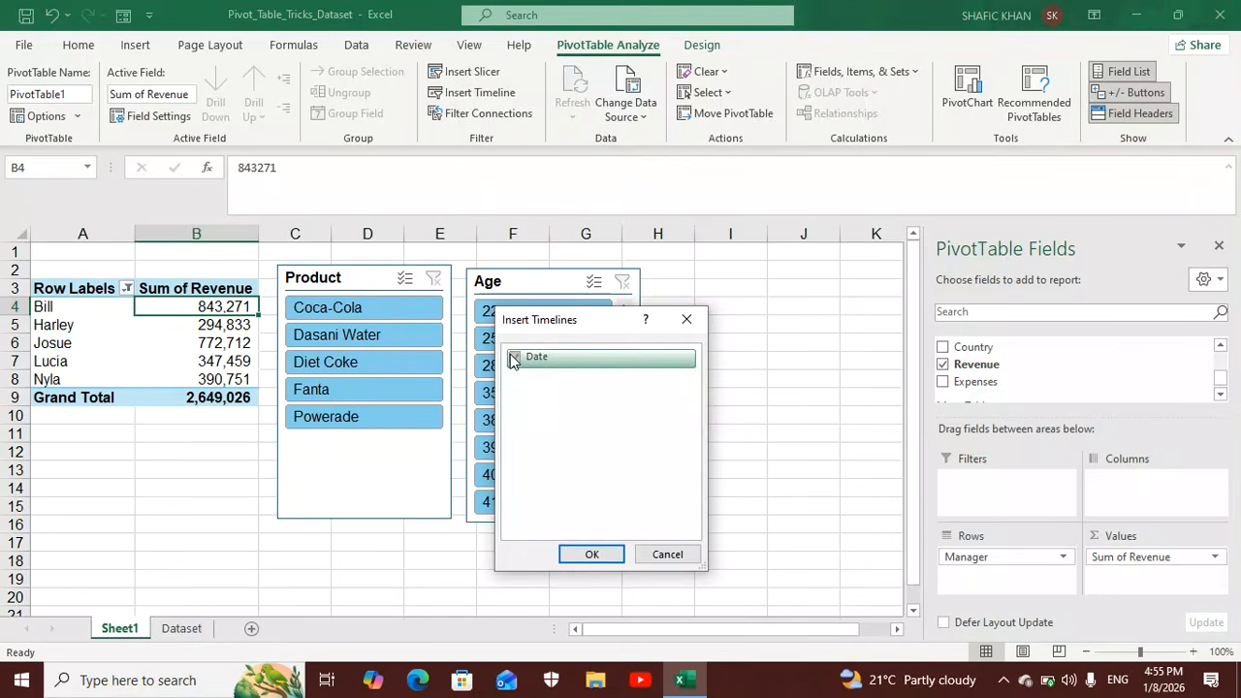
pyautogui.click(578, 553)
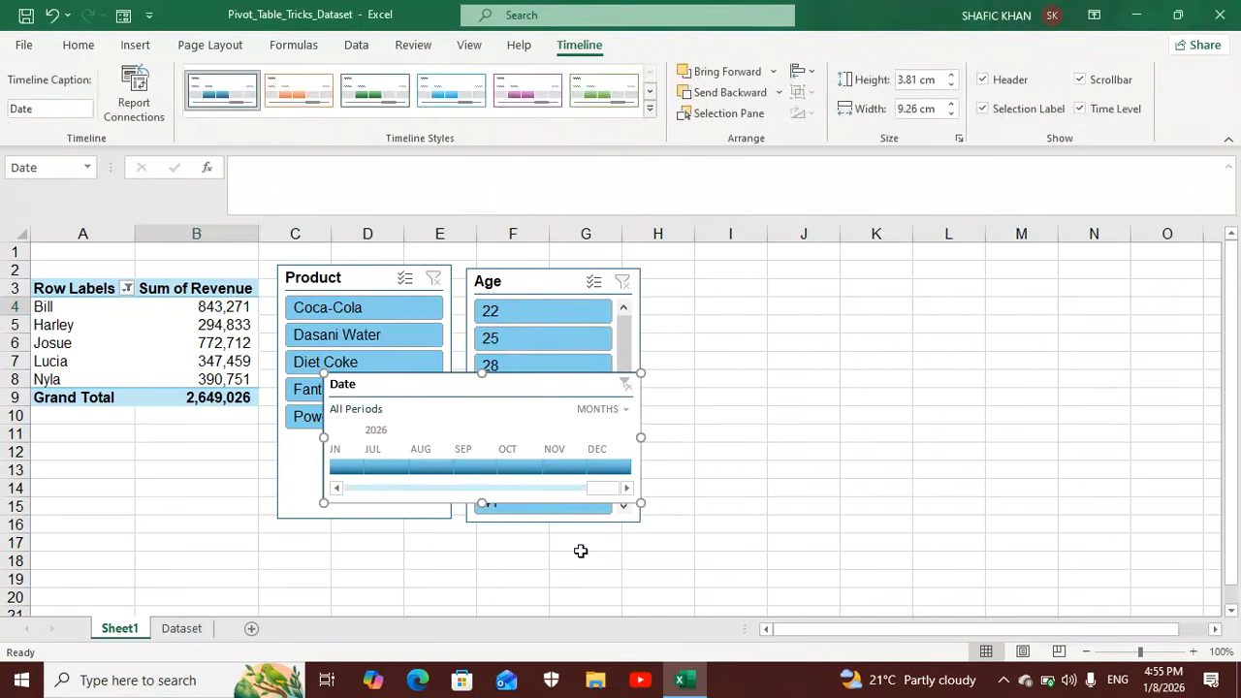
pyautogui.moveTo(436, 382); pyautogui.dragTo(787, 280)
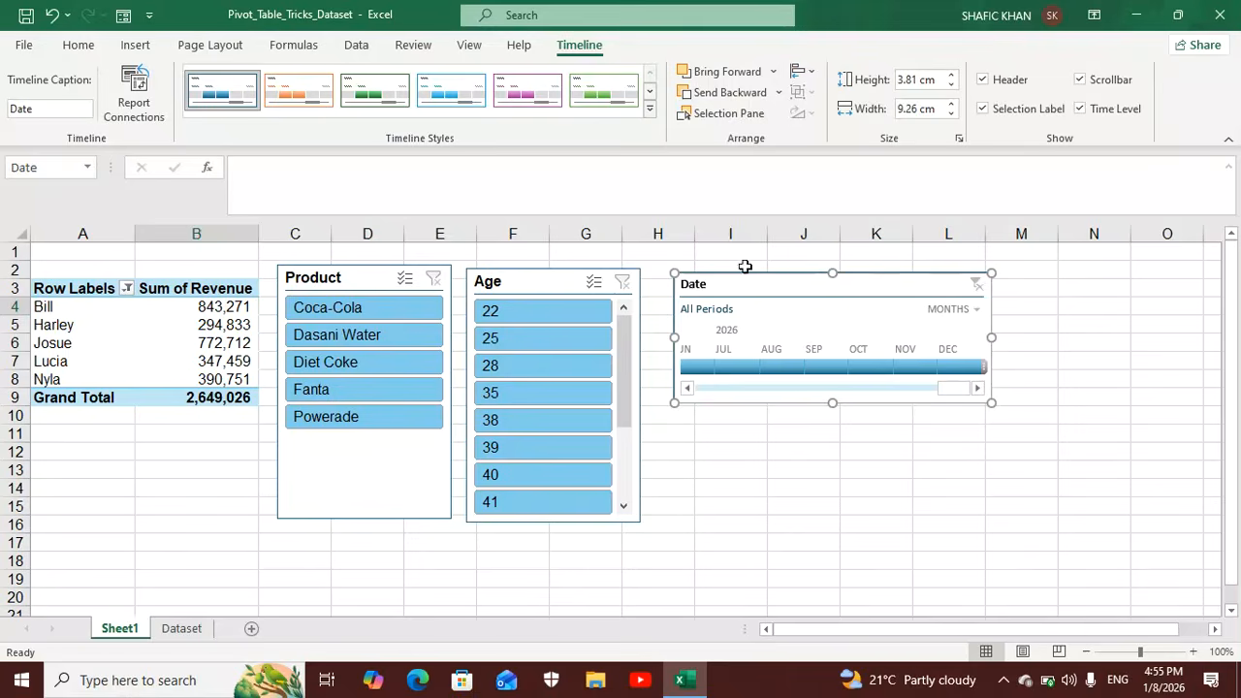
# Give the Date timeline the purple style and set its time level to Years.
pyautogui.click(522, 95)
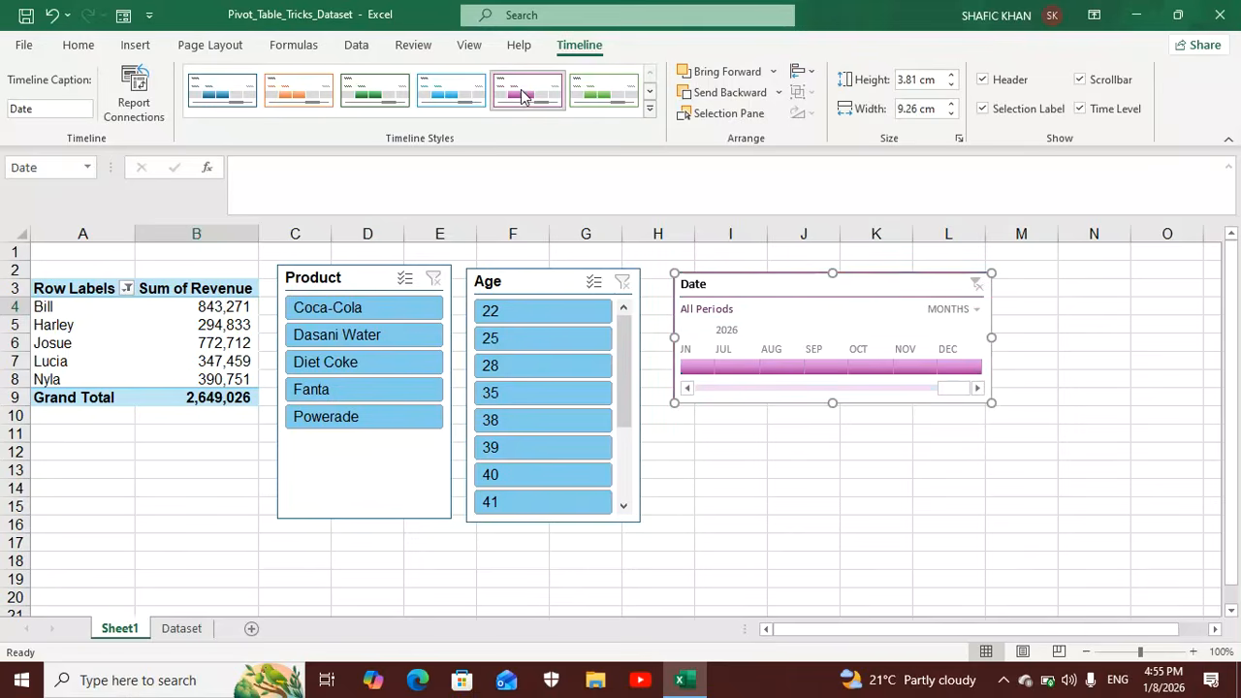
pyautogui.click(975, 311)
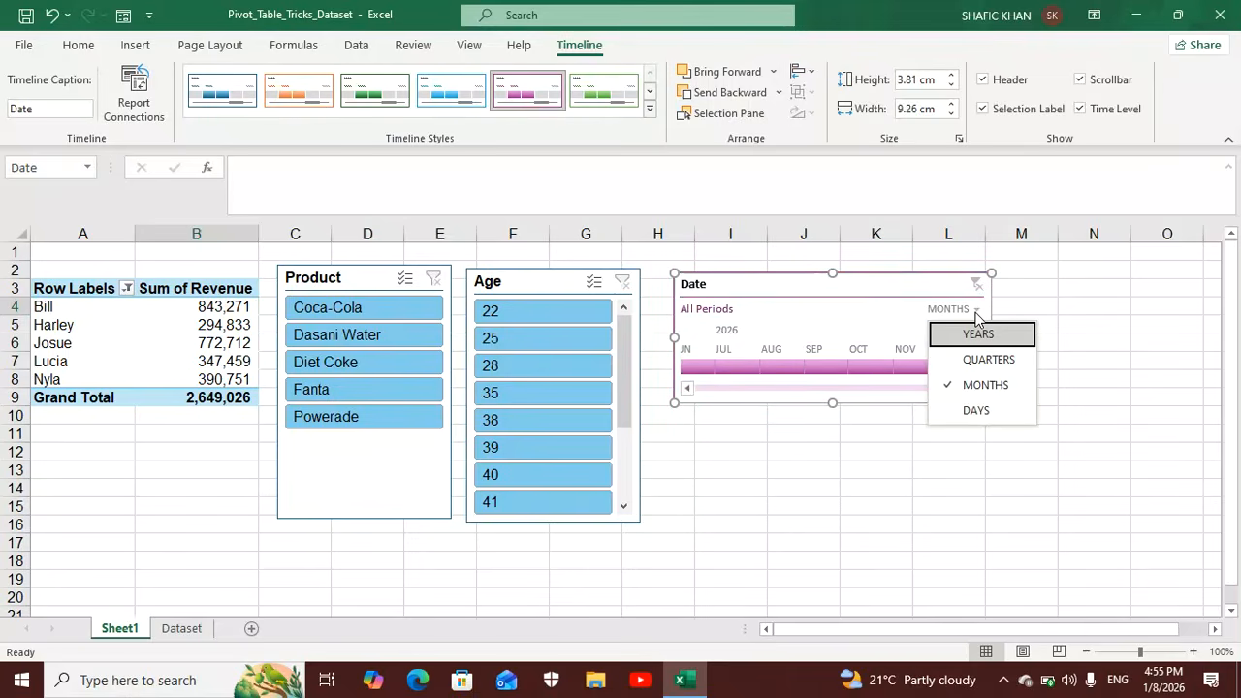
pyautogui.click(978, 336)
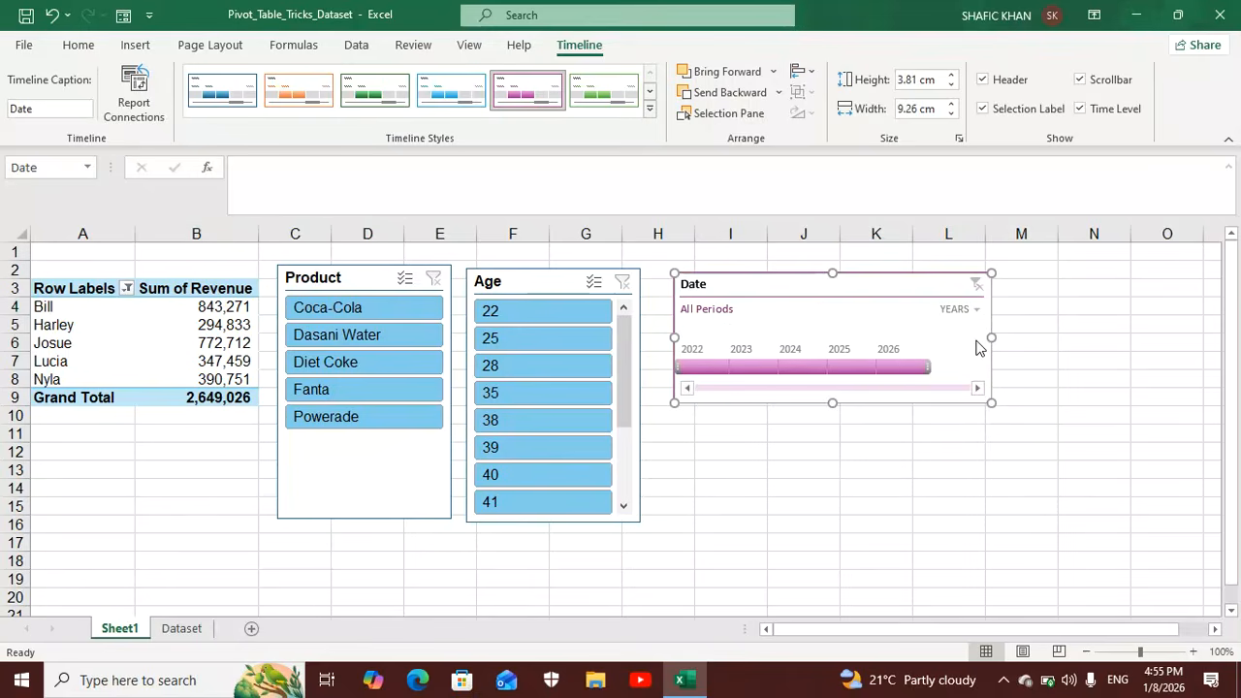
# Try filtering the PivotTable to 2023 - 2025 with the Date timeline, and clear that filter.
pyautogui.click(692, 373)
pyautogui.moveTo(694, 373); pyautogui.dragTo(852, 369)
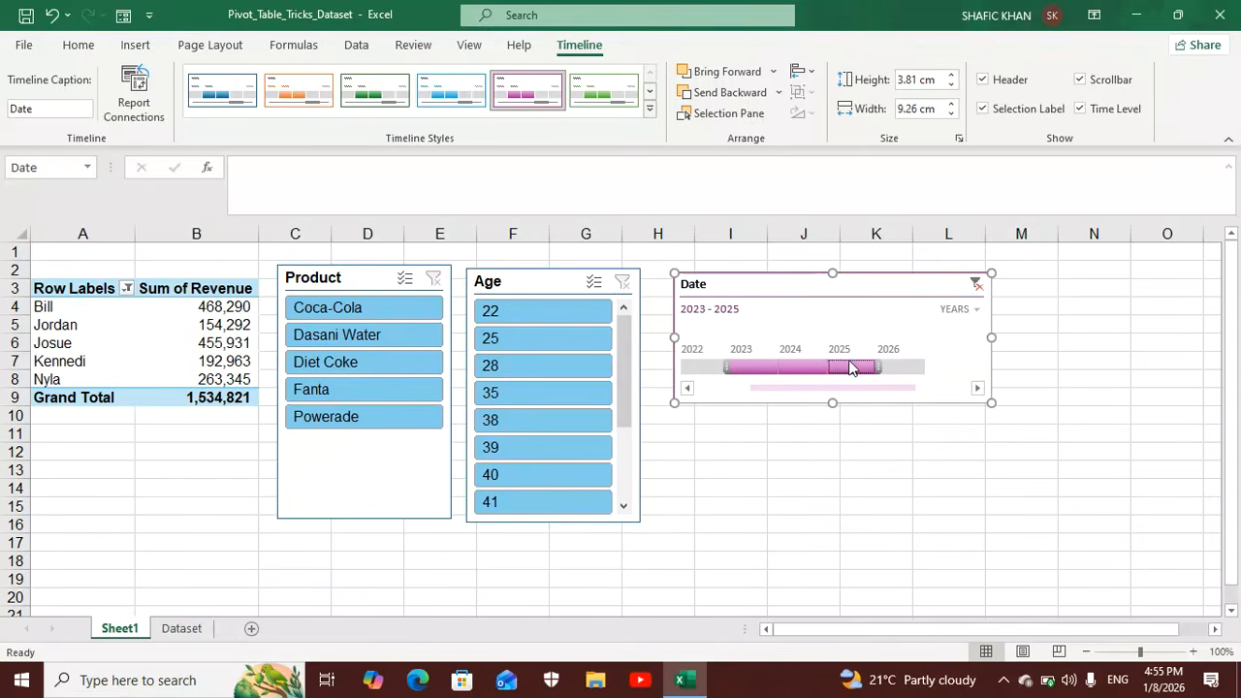
pyautogui.click(977, 286)
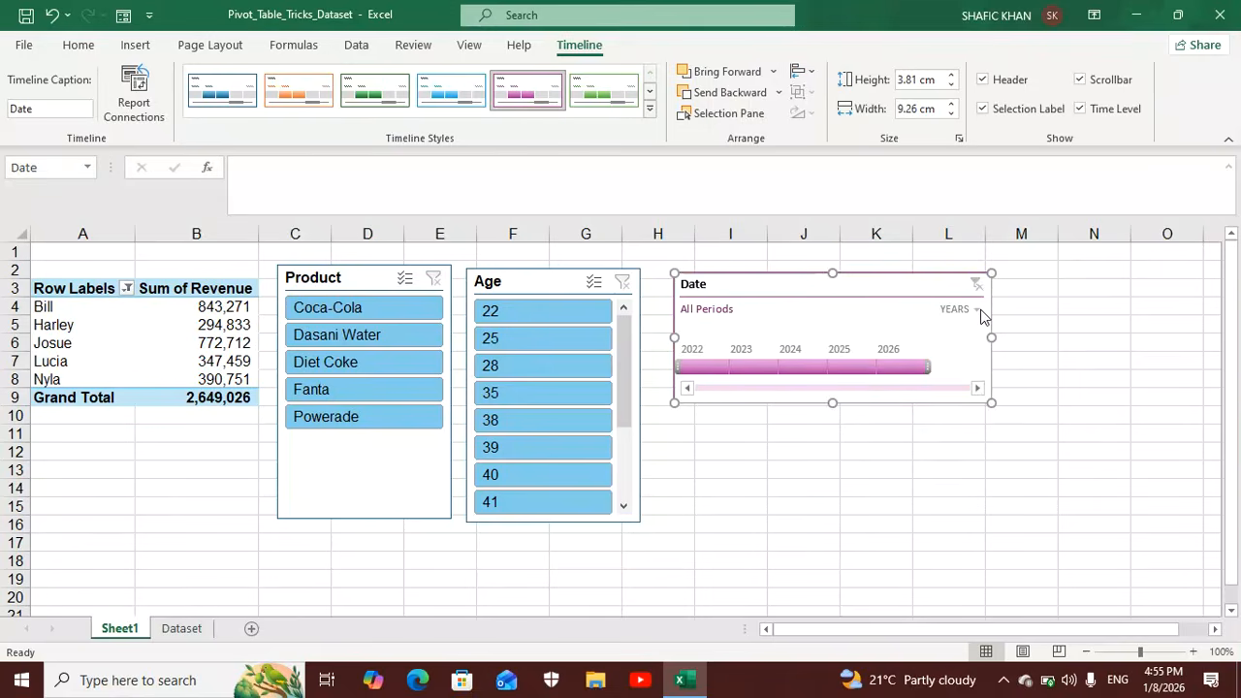
# Try the Quarters and Days time levels on the Date timeline and set it back to Quarters.
pyautogui.click(979, 311)
pyautogui.click(980, 360)
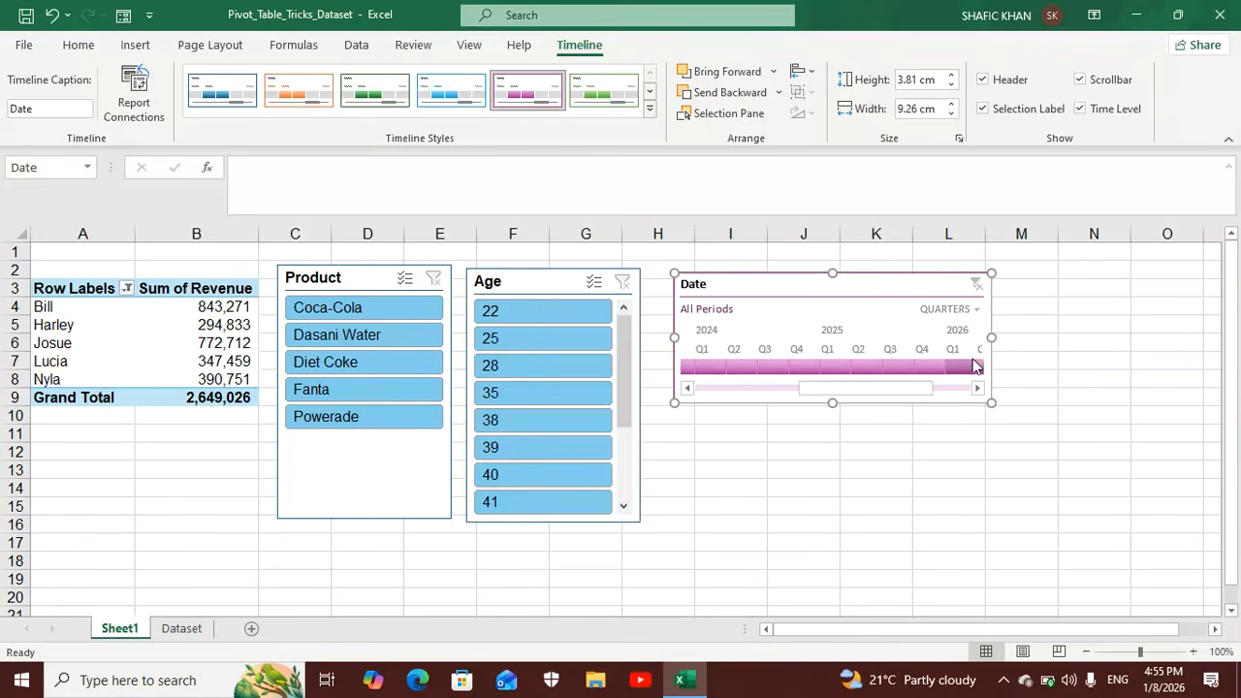
pyautogui.click(978, 312)
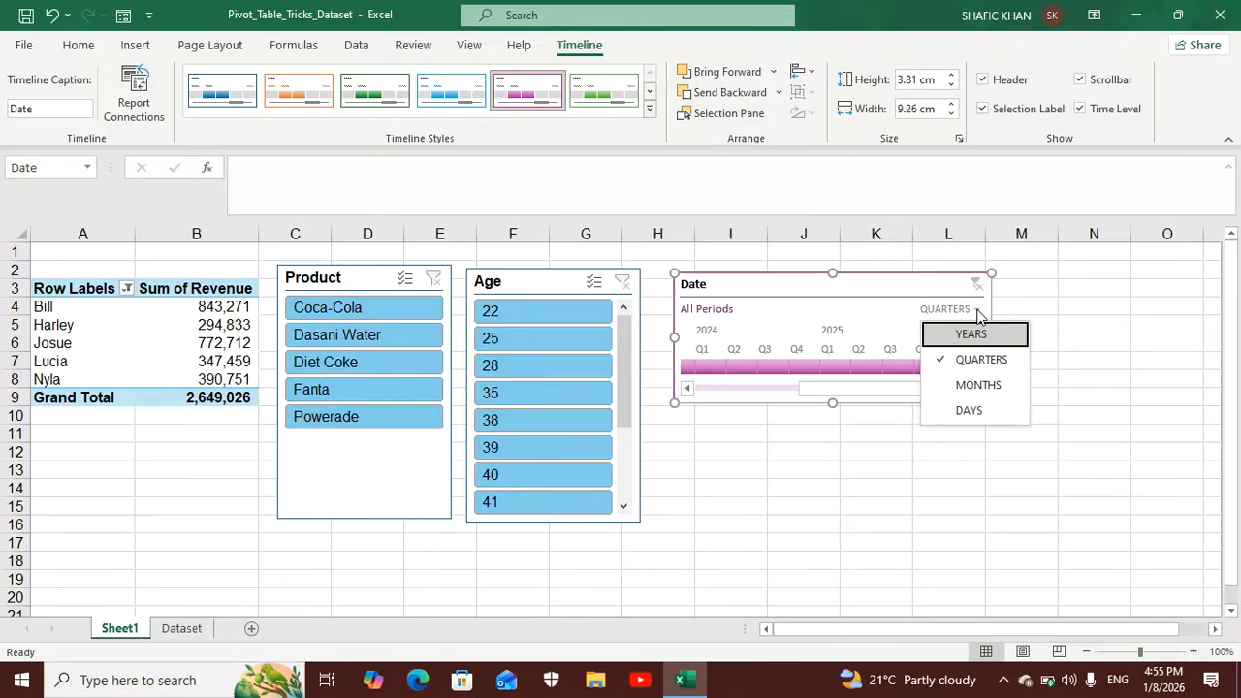
pyautogui.click(974, 411)
pyautogui.click(980, 311)
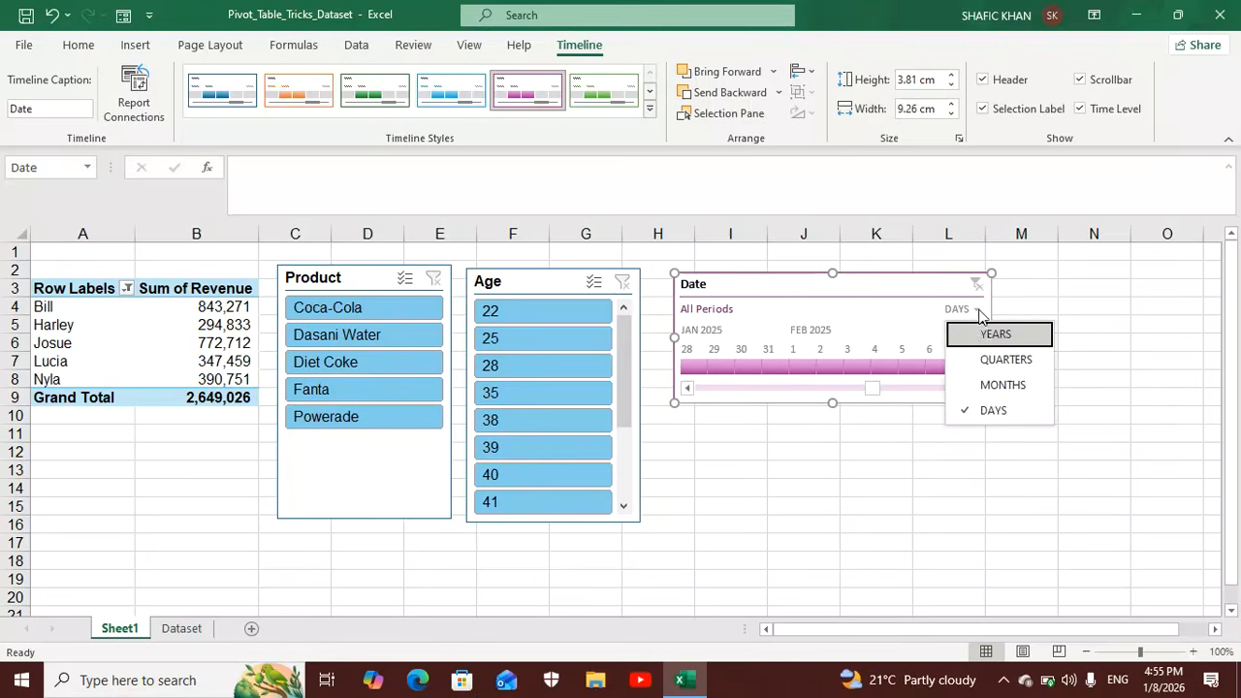
pyautogui.click(979, 360)
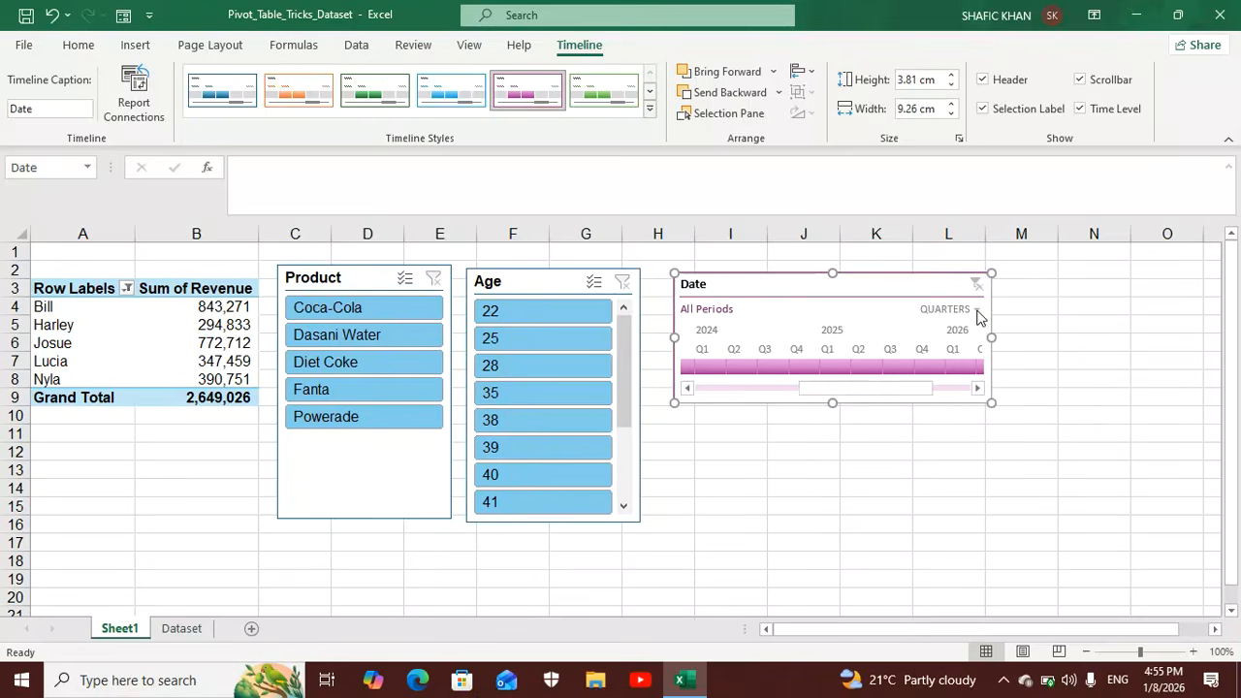
pyautogui.click(978, 312)
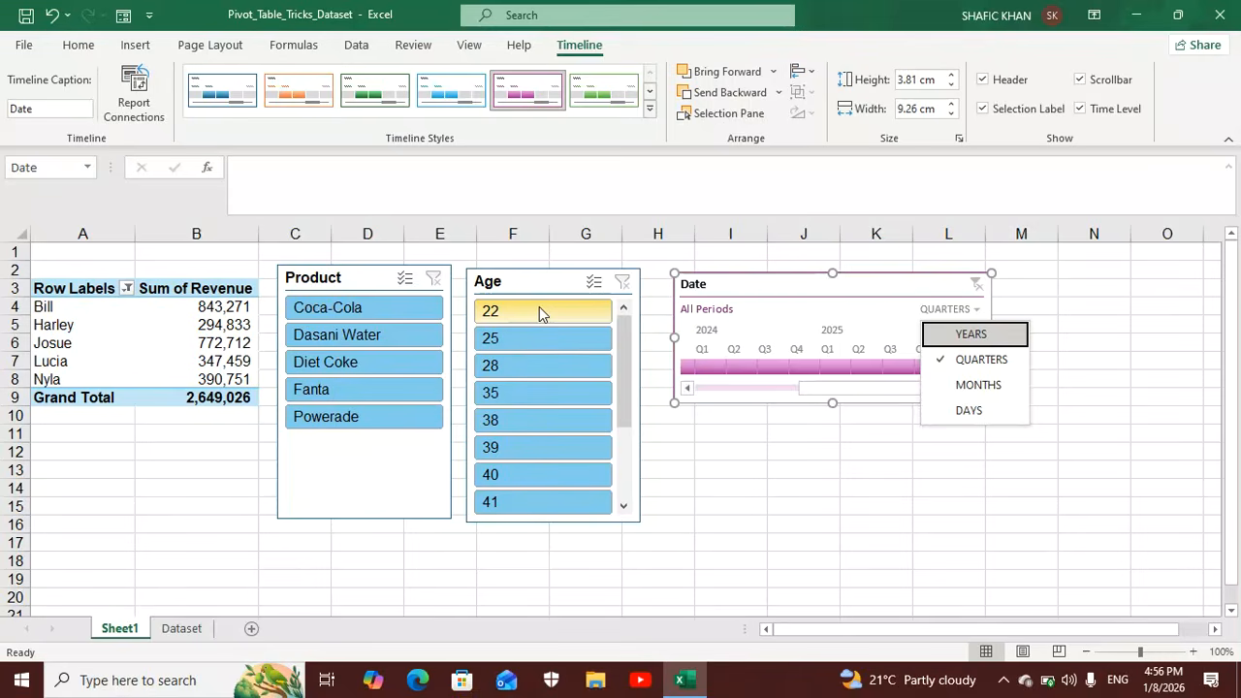
# Cut the Age and Product slicers from the sheet and shift the Date timeline slightly towards the PivotTable.
pyautogui.click(172, 308)
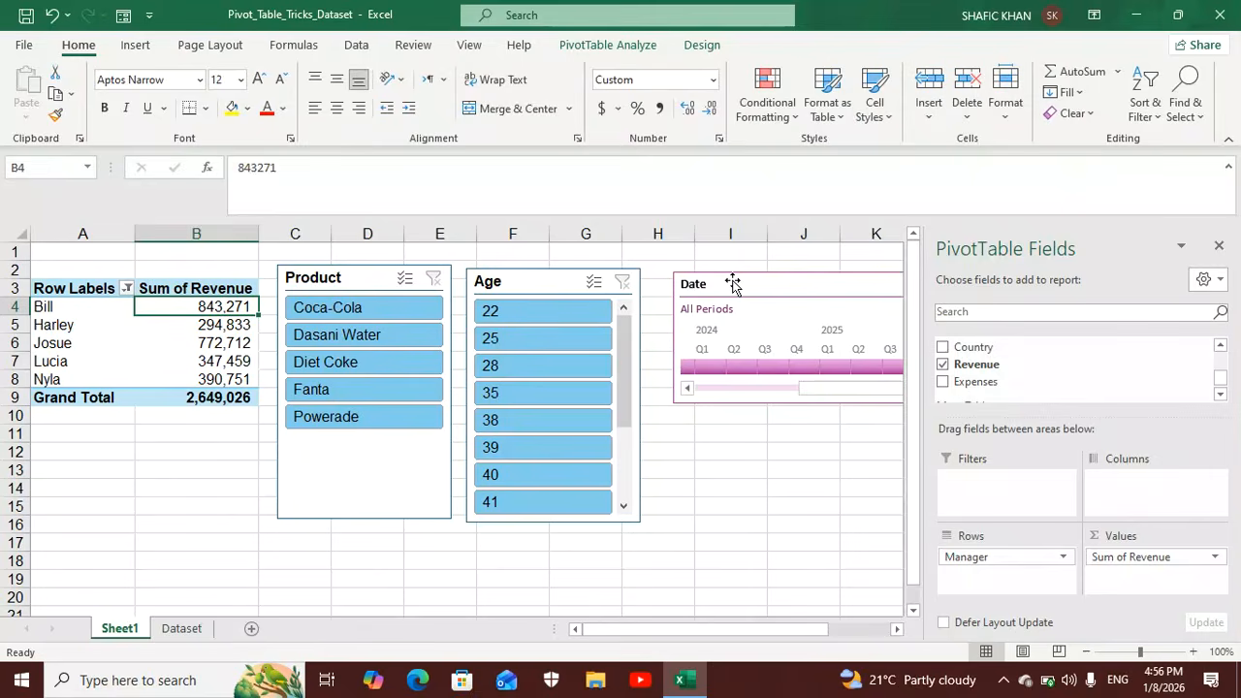
pyautogui.rightClick(548, 289)
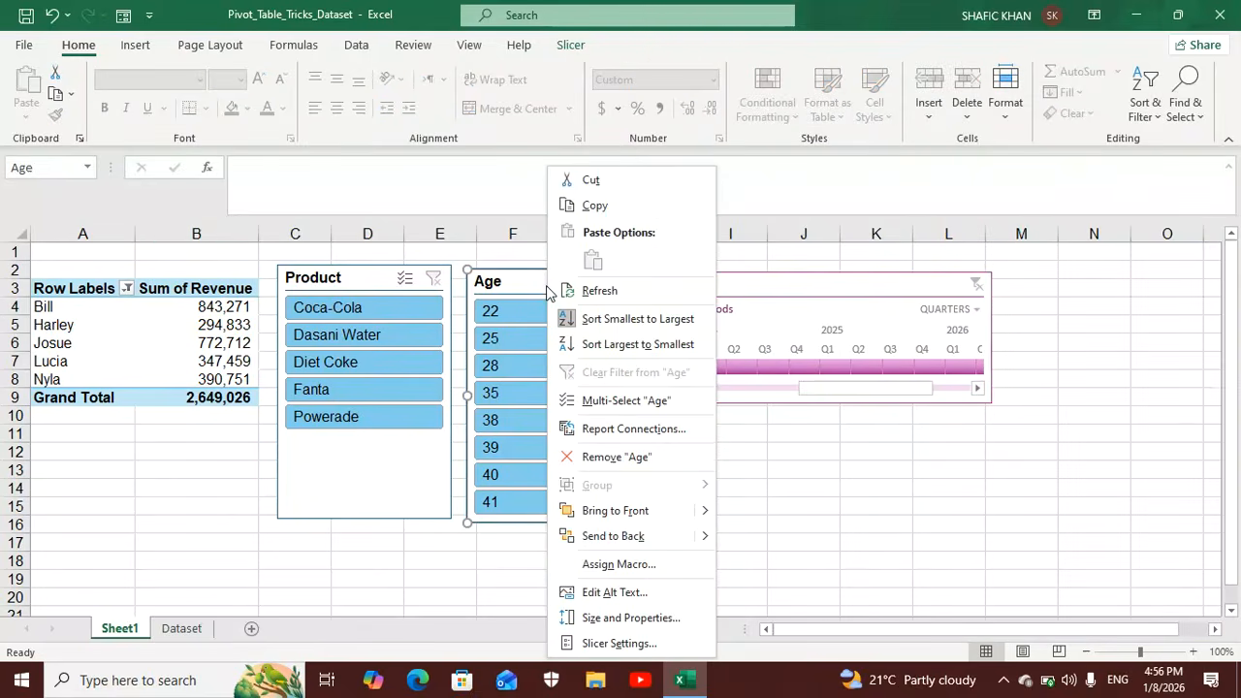
pyautogui.click(602, 161)
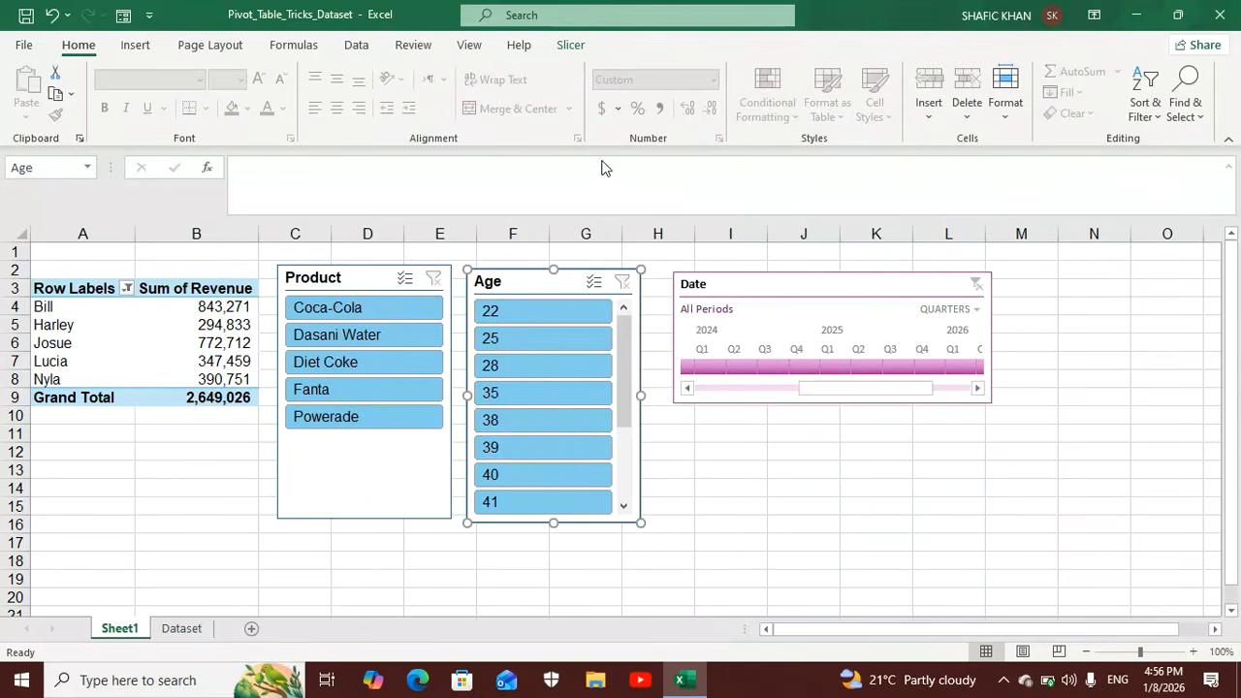
pyautogui.rightClick(521, 287)
pyautogui.click(568, 180)
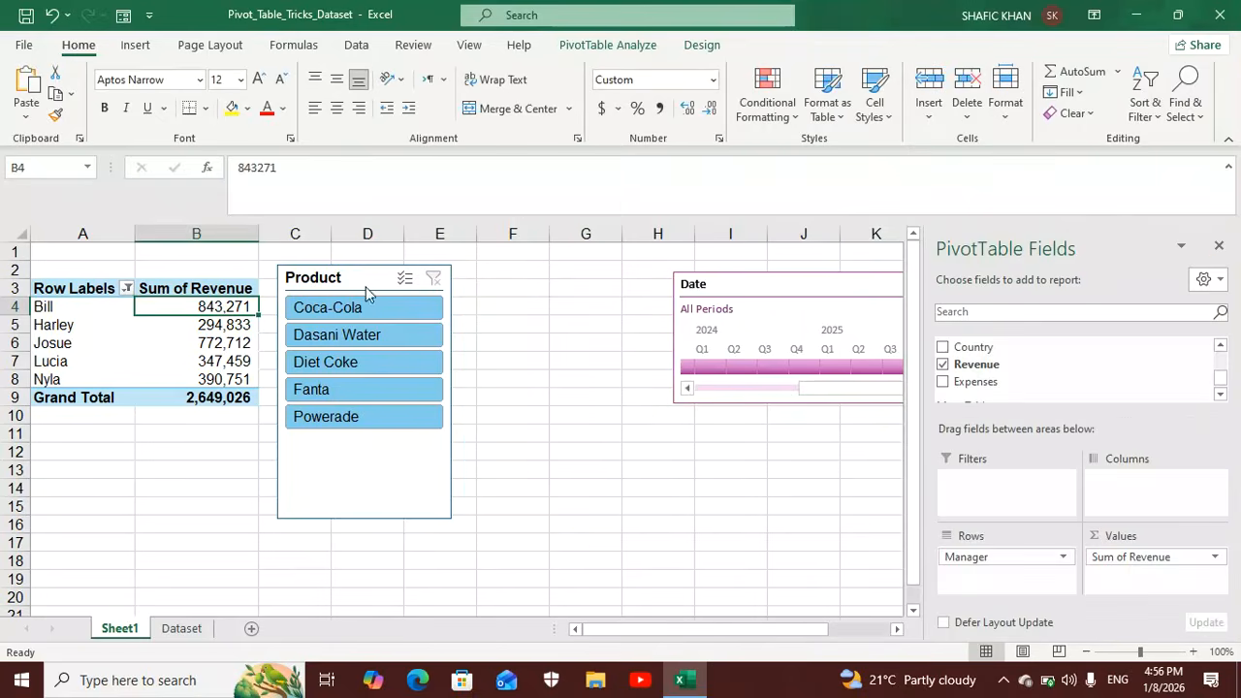
pyautogui.rightClick(363, 276)
pyautogui.click(430, 183)
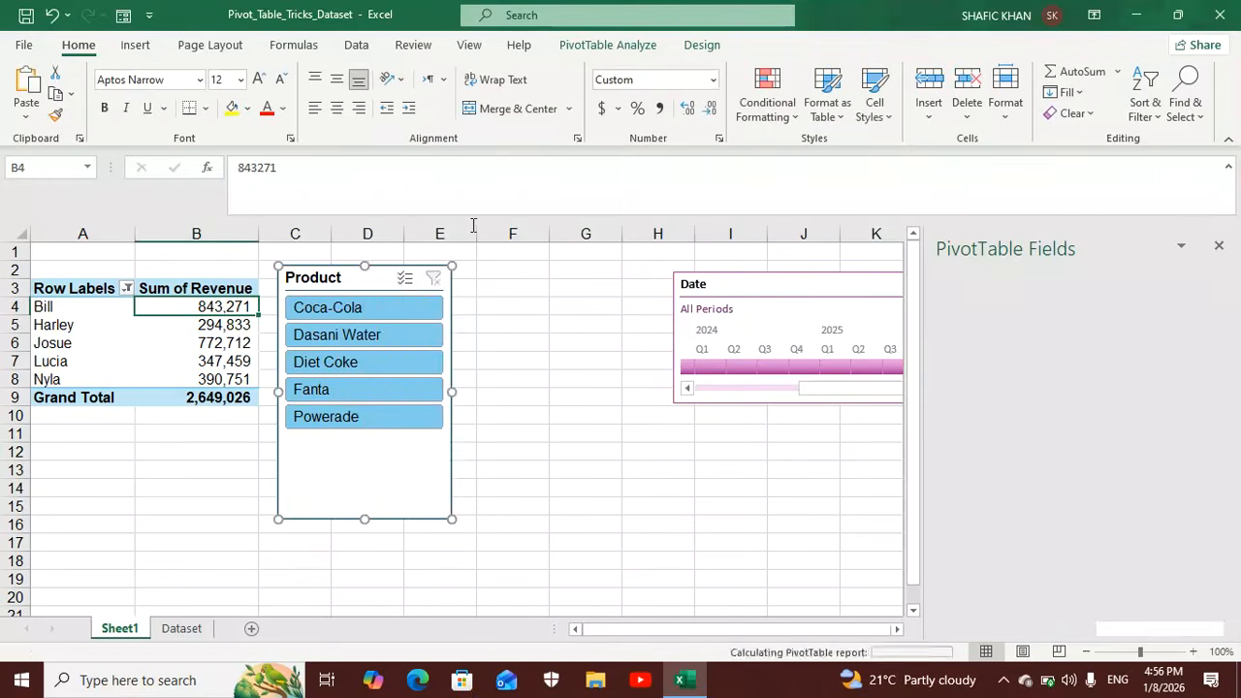
pyautogui.moveTo(728, 285); pyautogui.dragTo(708, 283)
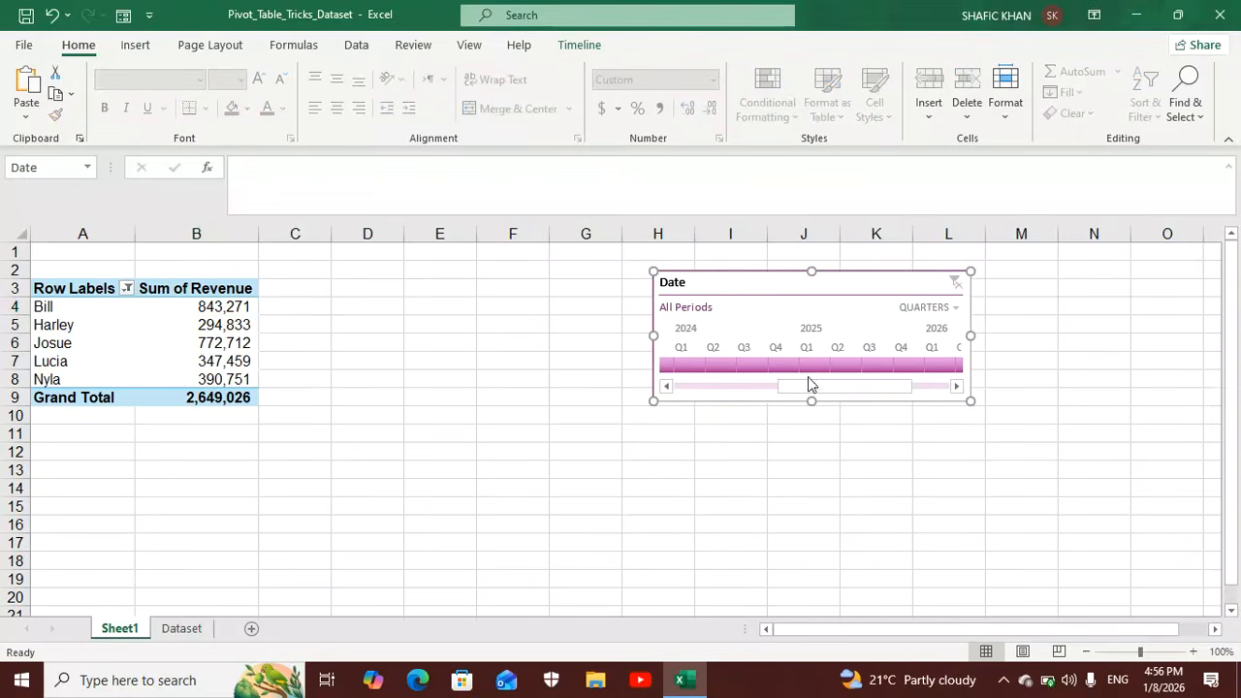
# Remove Manager from the PivotTable's rows and Sum of Revenue from its values.
pyautogui.click(163, 307)
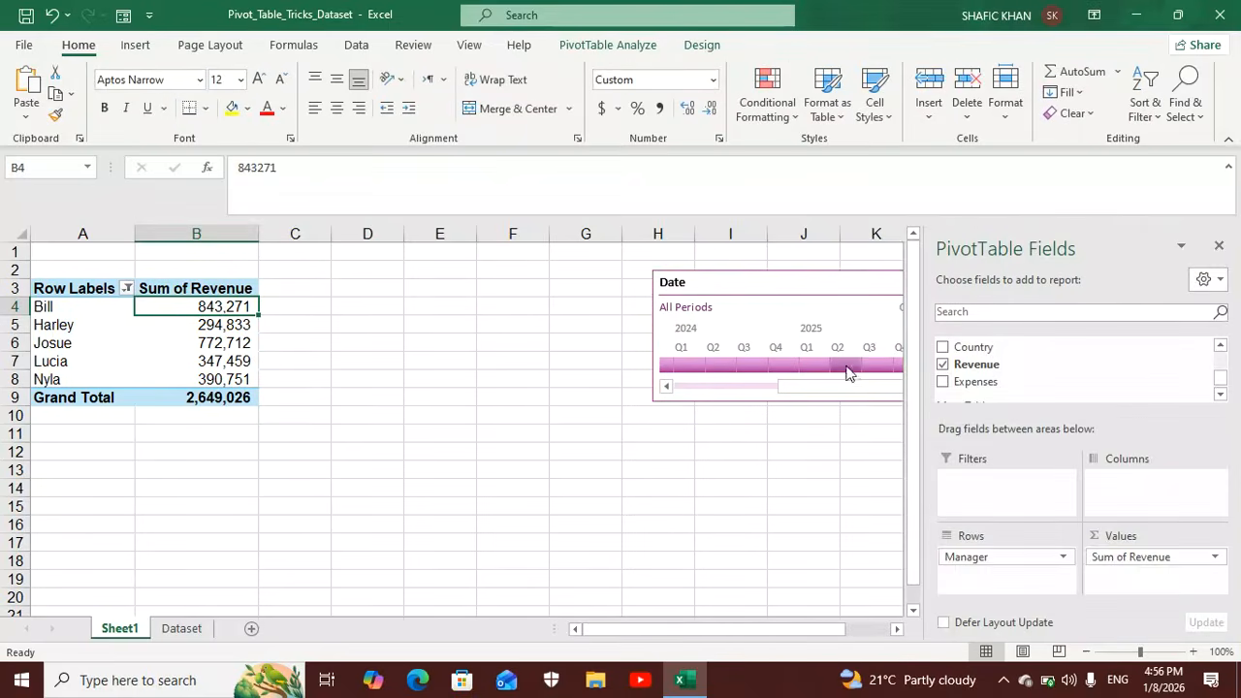
pyautogui.moveTo(1003, 560); pyautogui.dragTo(712, 532)
pyautogui.moveTo(1105, 562); pyautogui.dragTo(784, 522)
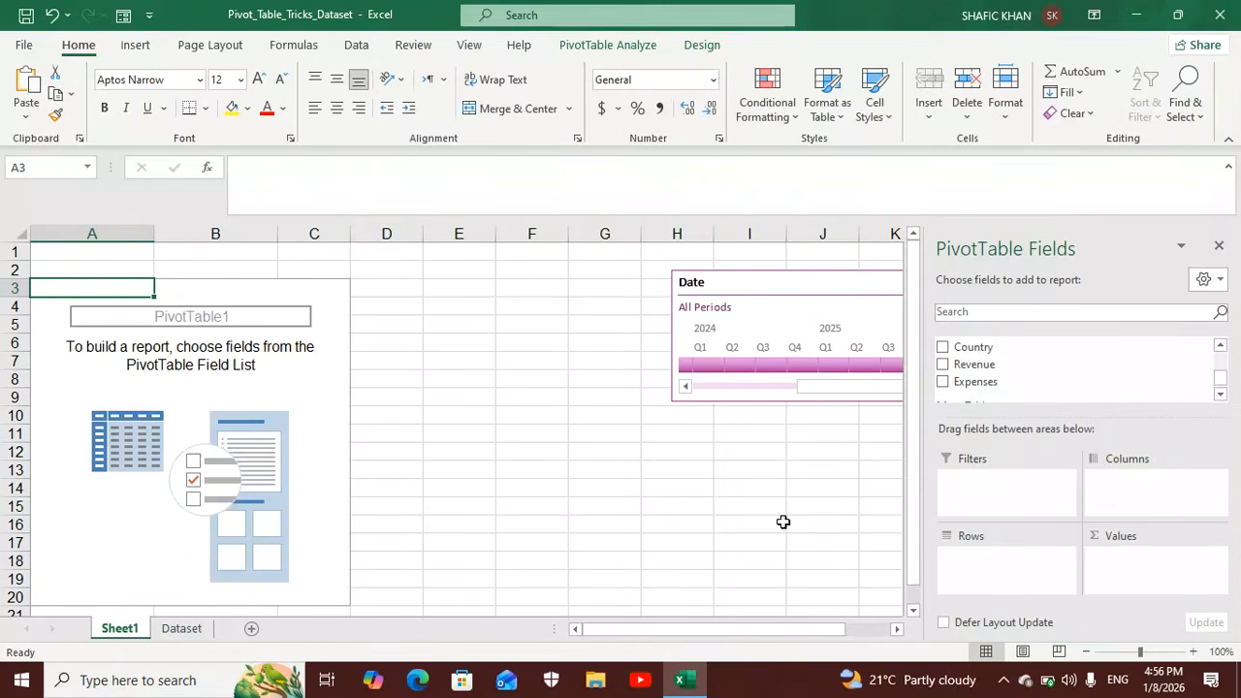
# Add Age to the empty PivotTable's rows and Revenue to its values.
pyautogui.scroll(2, 1224, 377)
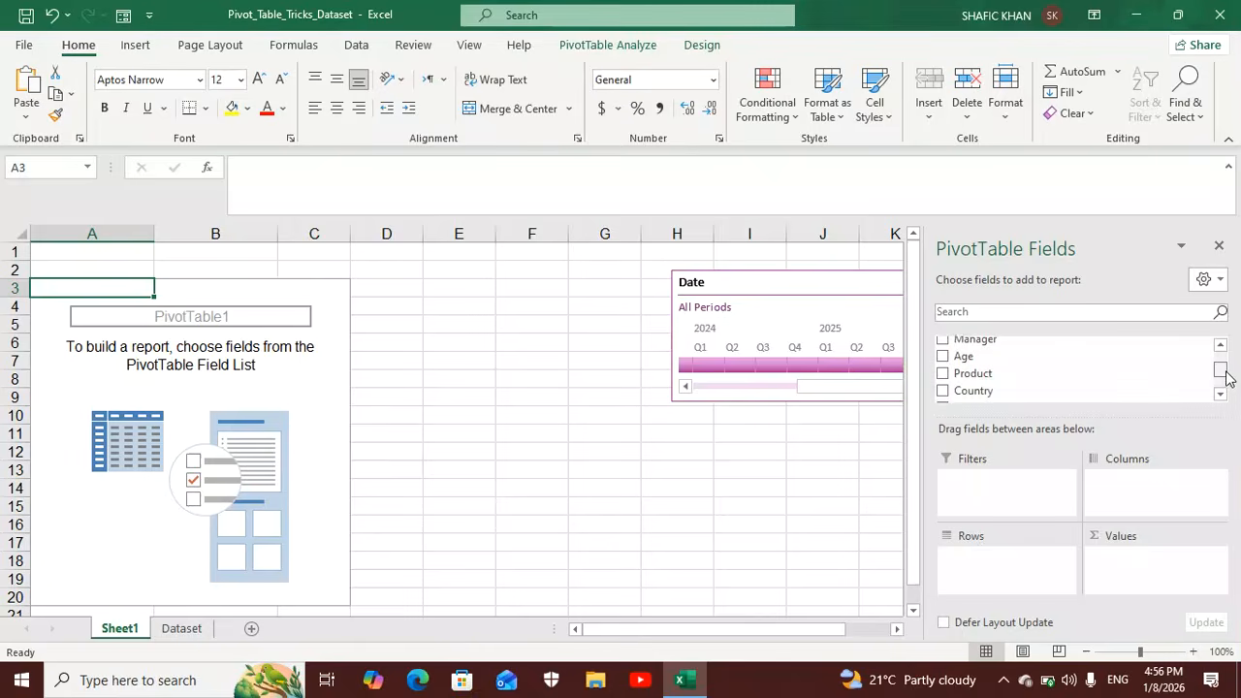
pyautogui.moveTo(1036, 367); pyautogui.dragTo(1008, 557)
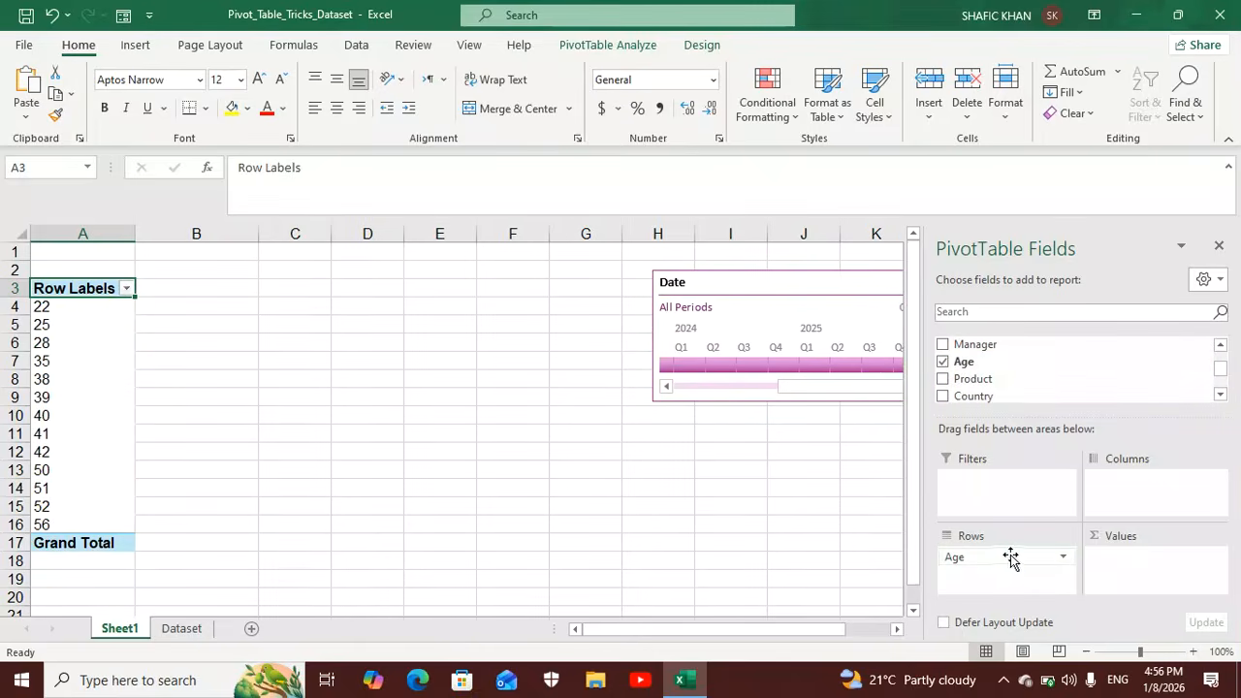
pyautogui.click(1221, 343)
pyautogui.click(1221, 342)
pyautogui.click(1222, 342)
pyautogui.click(1221, 342)
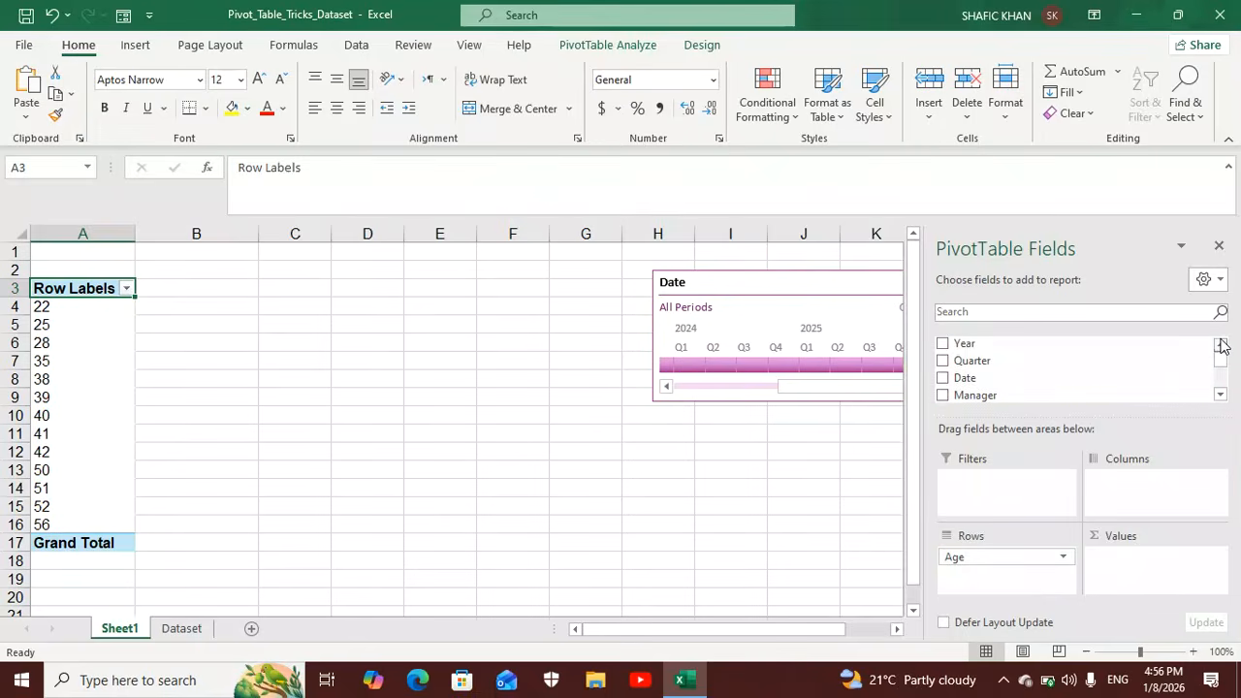
pyautogui.click(1221, 396)
pyautogui.click(1221, 396)
pyautogui.click(1221, 396)
pyautogui.click(1222, 396)
pyautogui.click(1221, 395)
pyautogui.moveTo(1086, 362); pyautogui.dragTo(1150, 562)
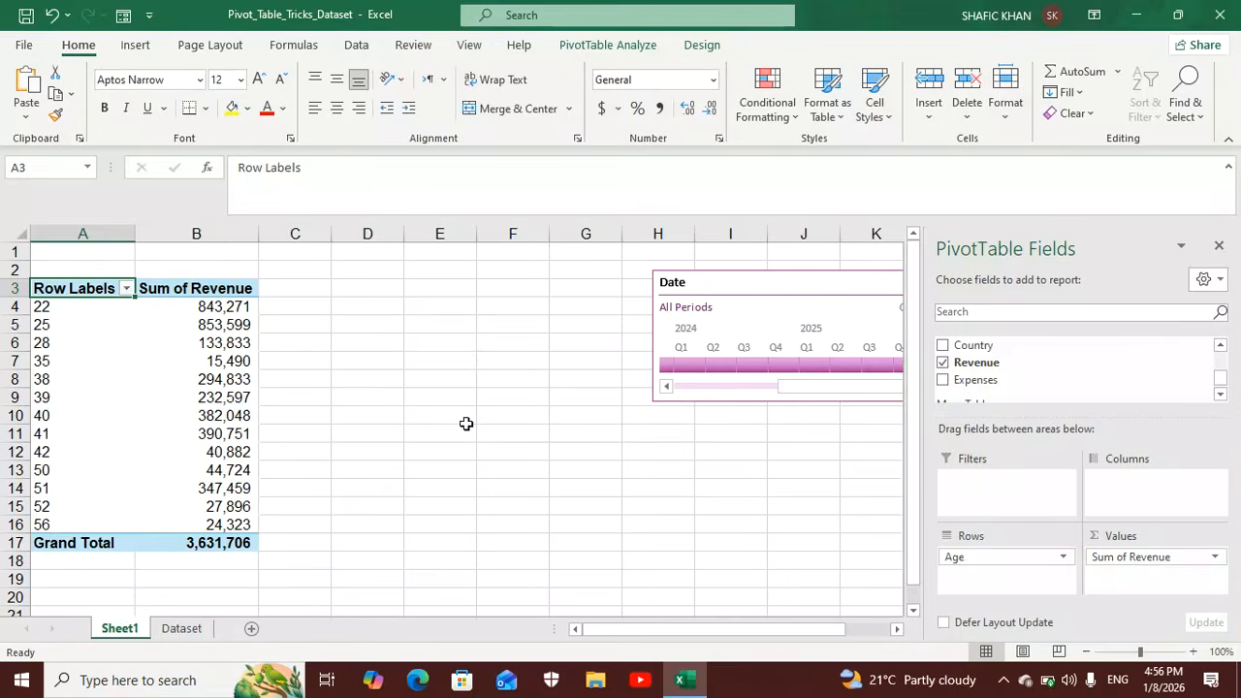
# Group the PivotTable's Age row labels in intervals of 10, starting at 20.
pyautogui.click(85, 307)
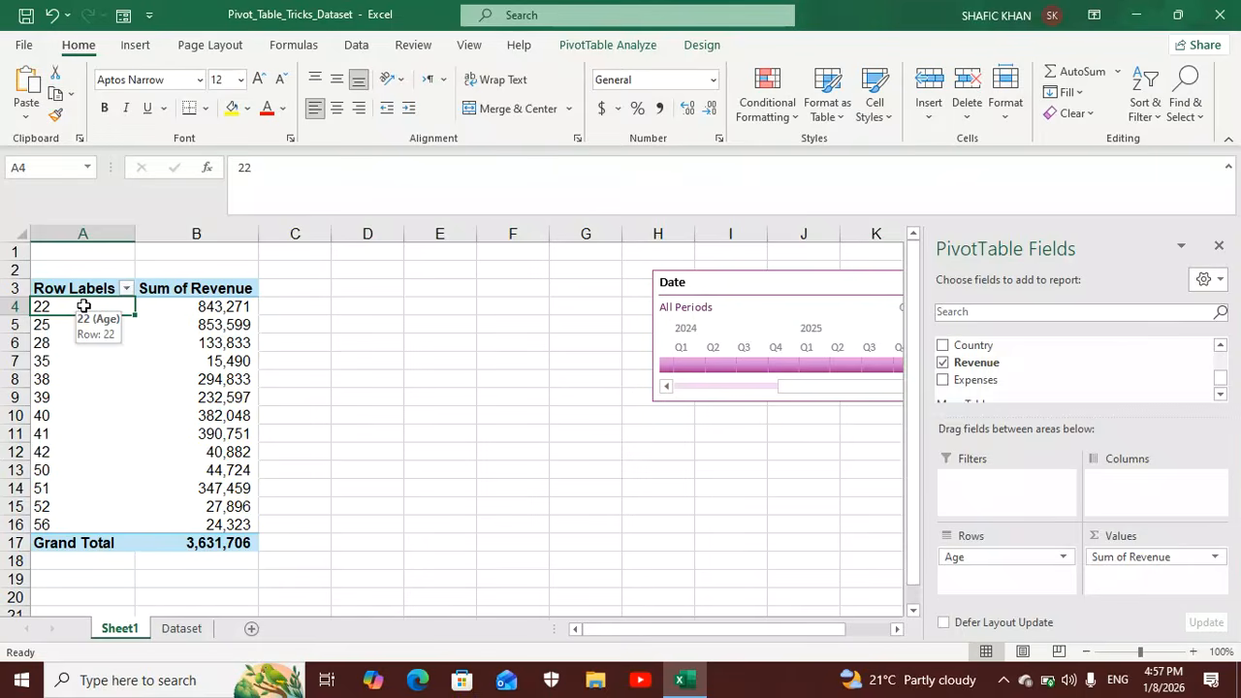
pyautogui.rightClick(84, 306)
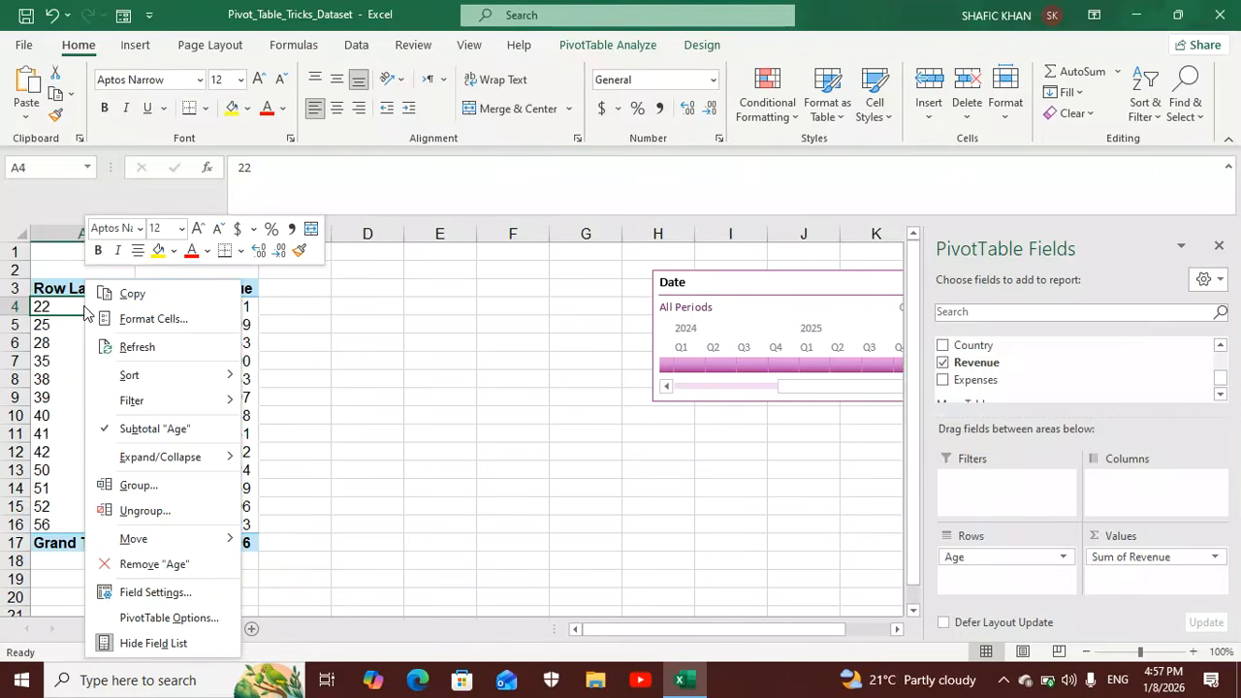
pyautogui.click(135, 485)
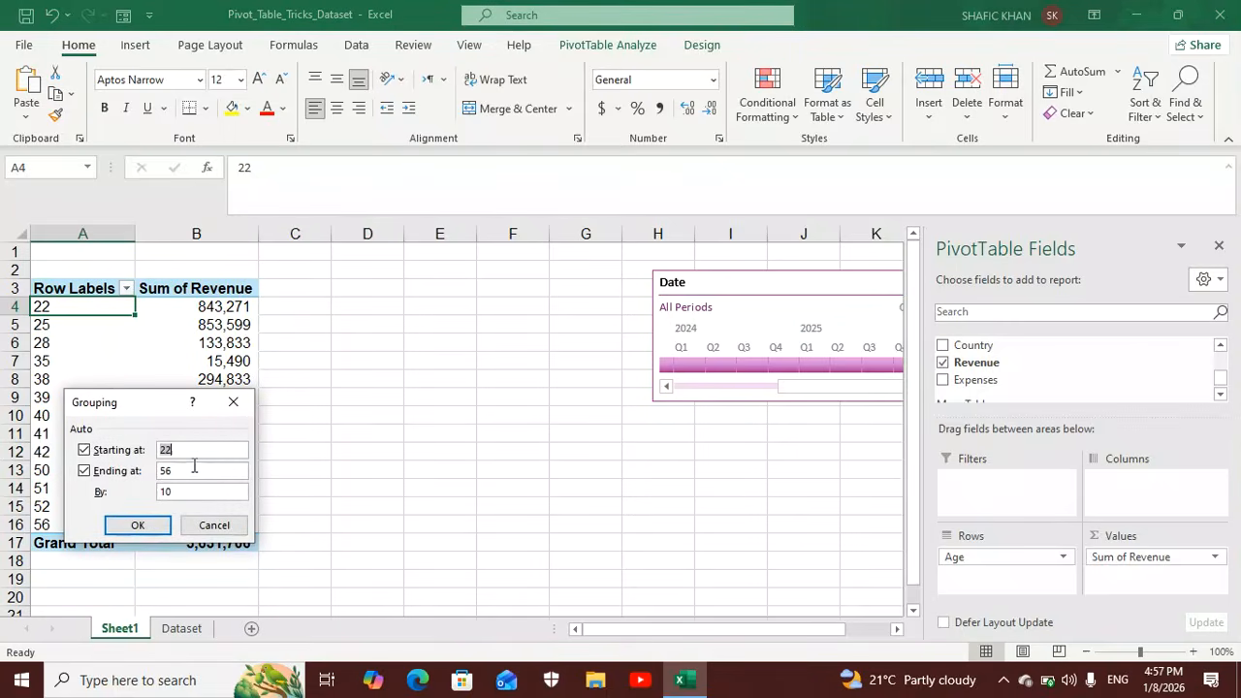
pyautogui.press('BackSpace')
pyautogui.write('20')
pyautogui.click(145, 527)
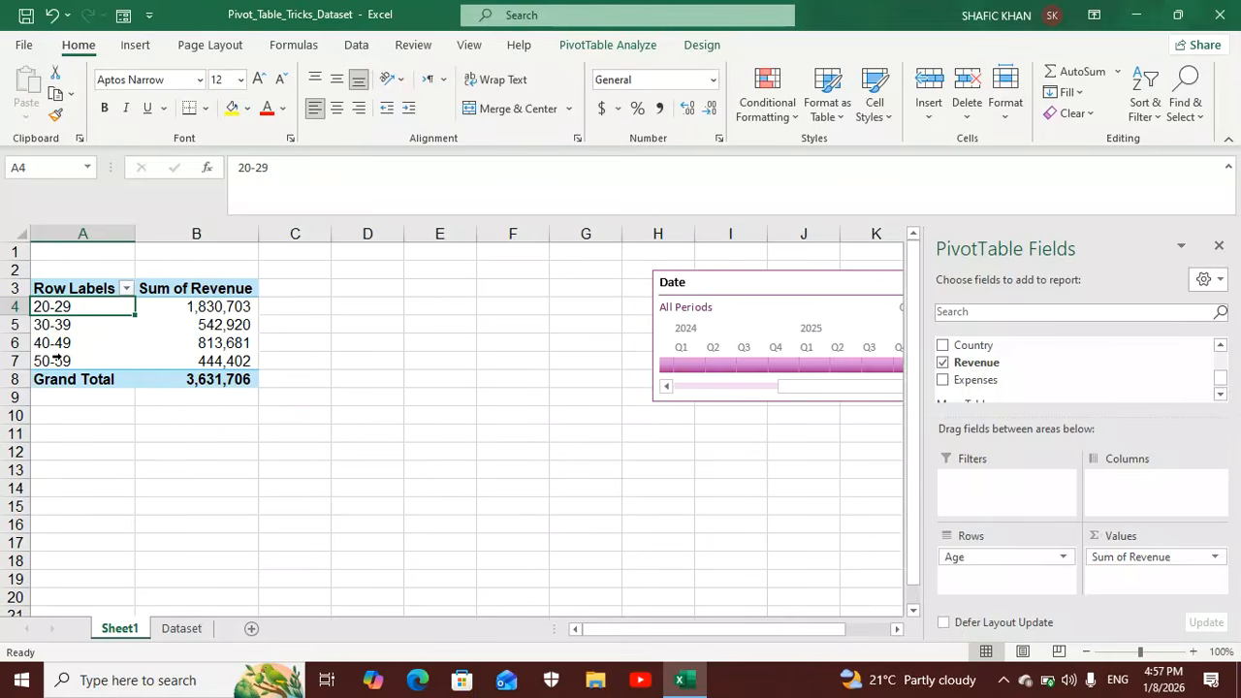
# Move the Date timeline closer to the PivotTable and set its time level to Years.
pyautogui.moveTo(730, 283); pyautogui.dragTo(585, 298)
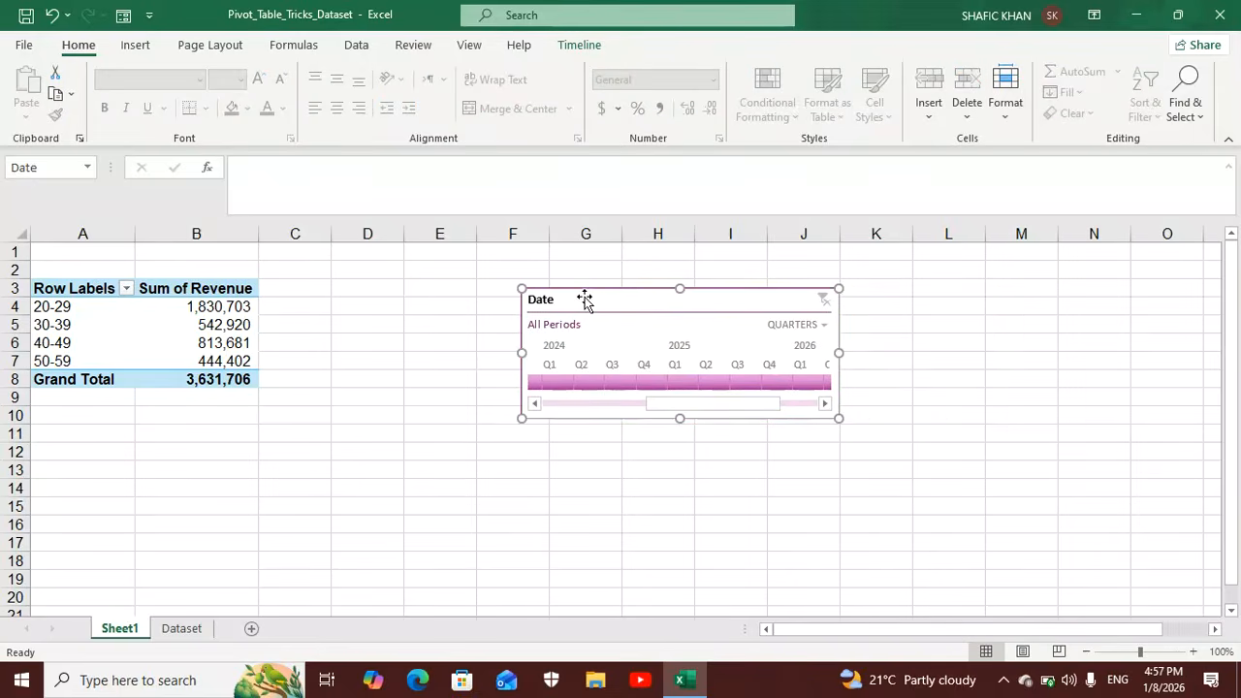
pyautogui.click(827, 324)
pyautogui.click(831, 349)
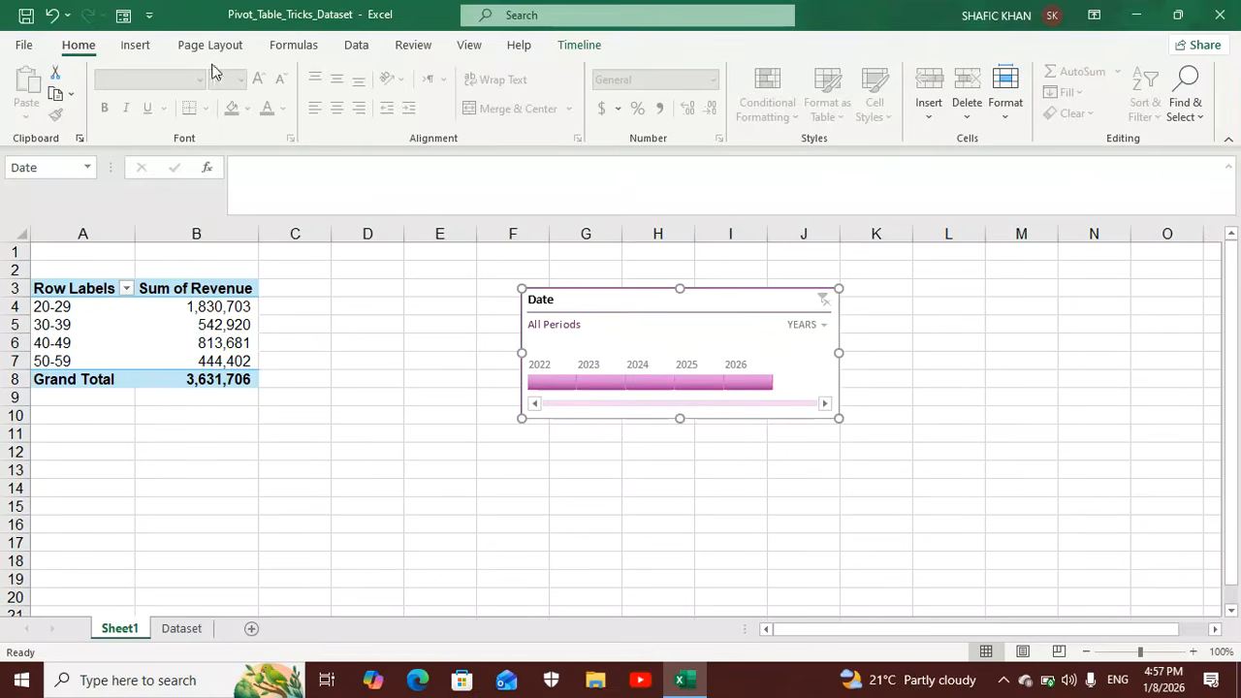
# Insert another Date timeline for the age-grouped PivotTable and shift it up slightly beside the table.
pyautogui.click(137, 46)
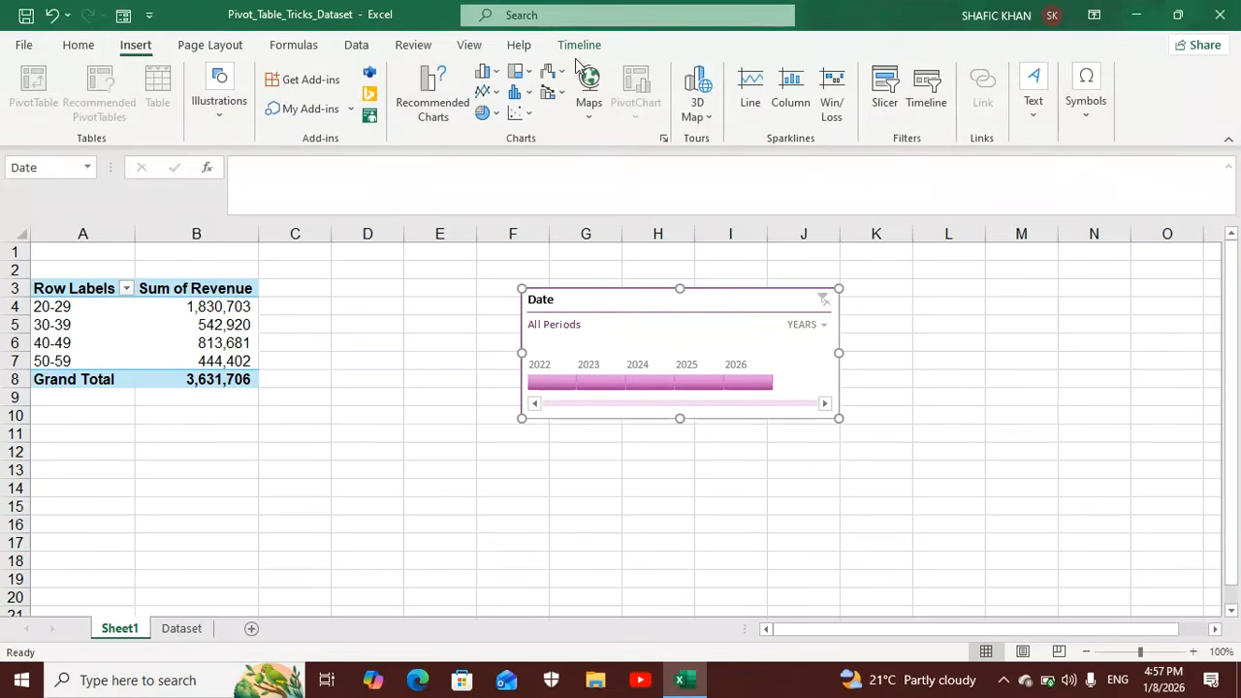
pyautogui.click(161, 308)
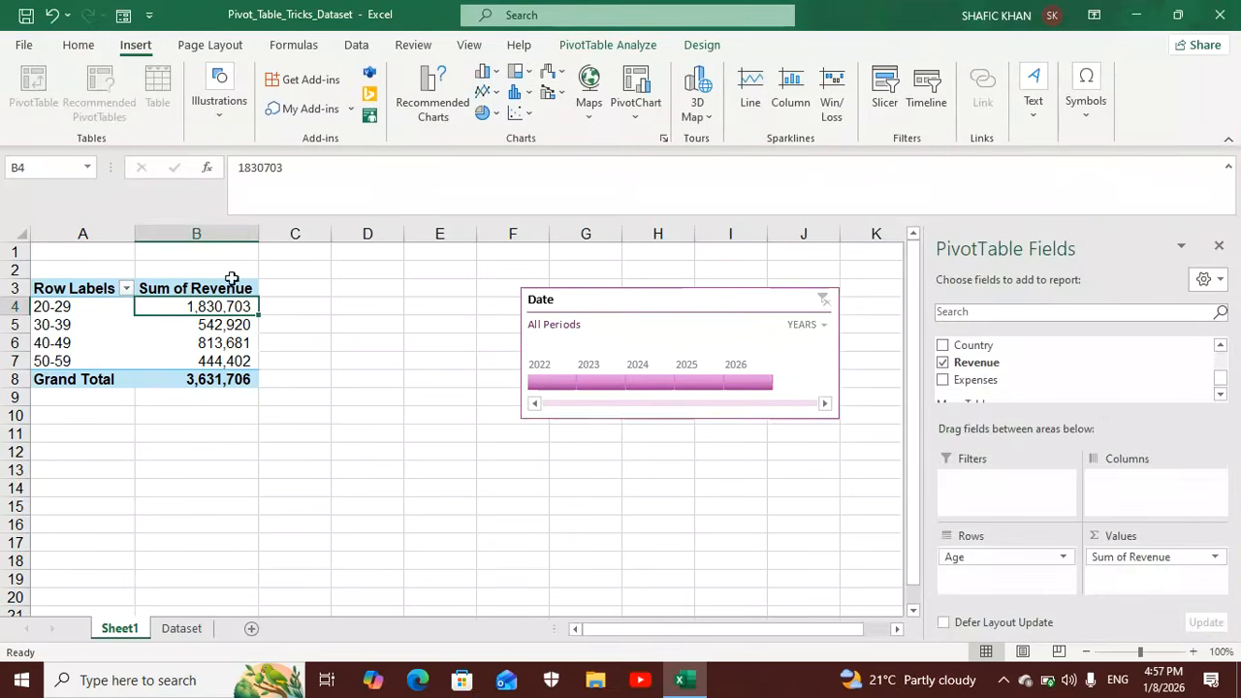
pyautogui.click(590, 45)
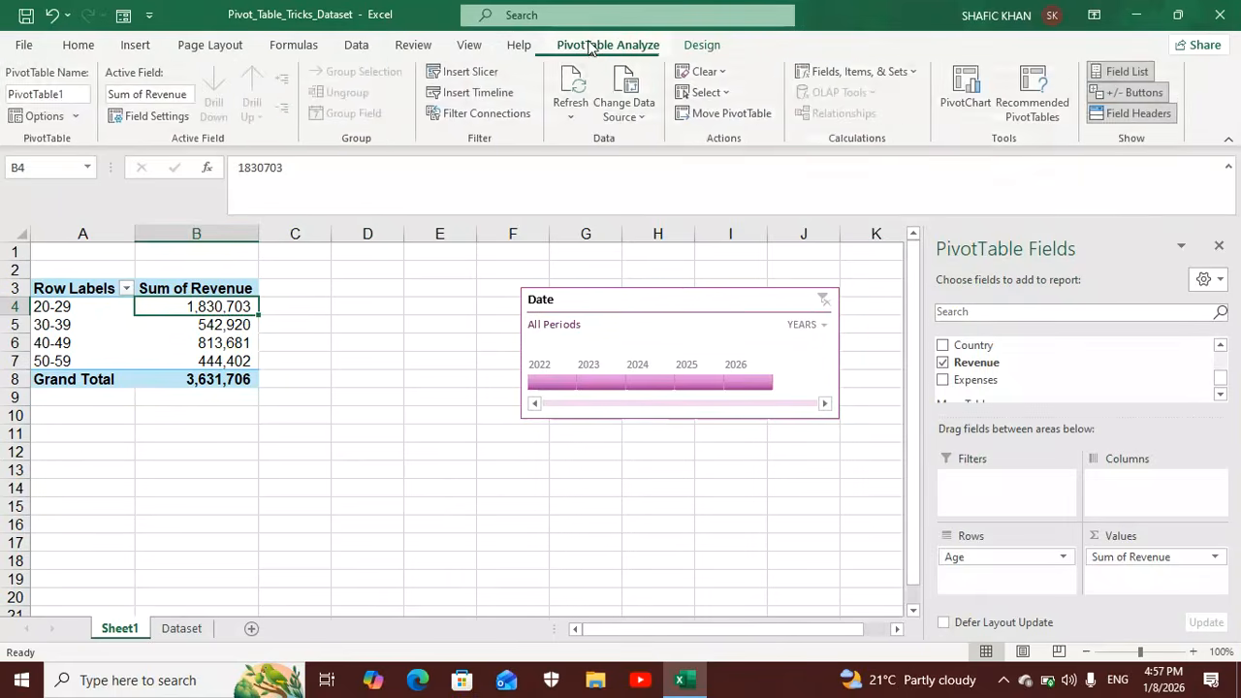
pyautogui.click(474, 93)
pyautogui.click(515, 358)
pyautogui.click(592, 554)
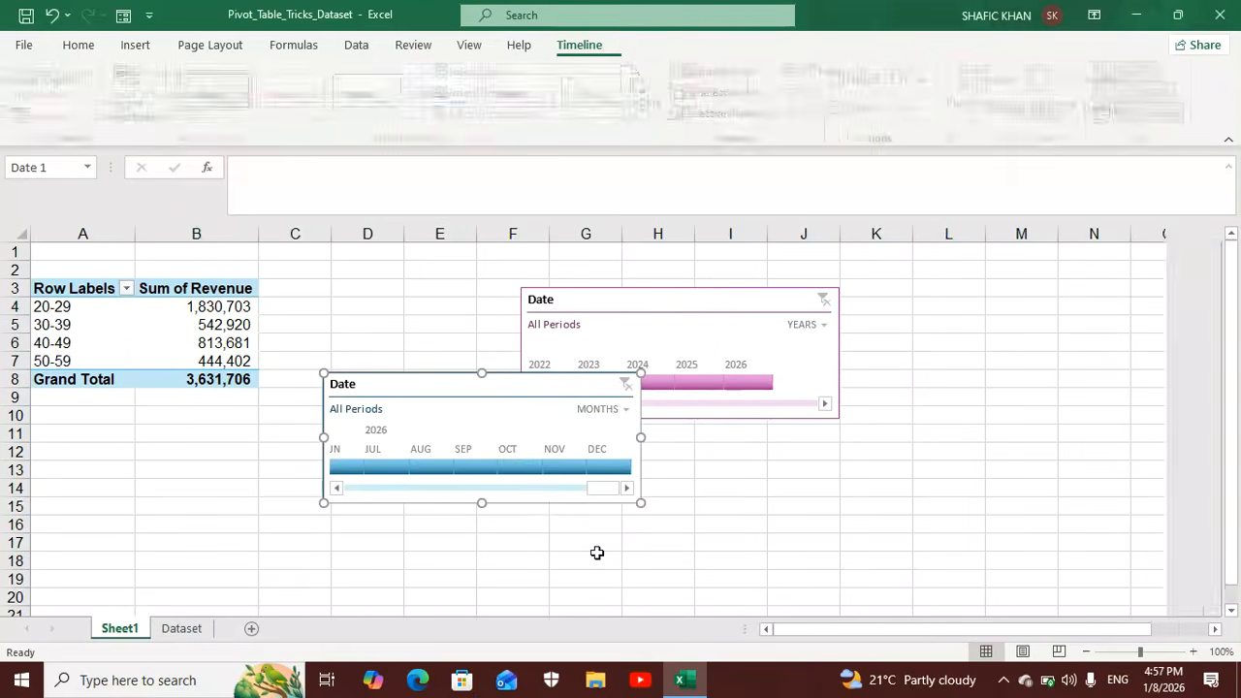
pyautogui.moveTo(444, 386); pyautogui.dragTo(460, 339)
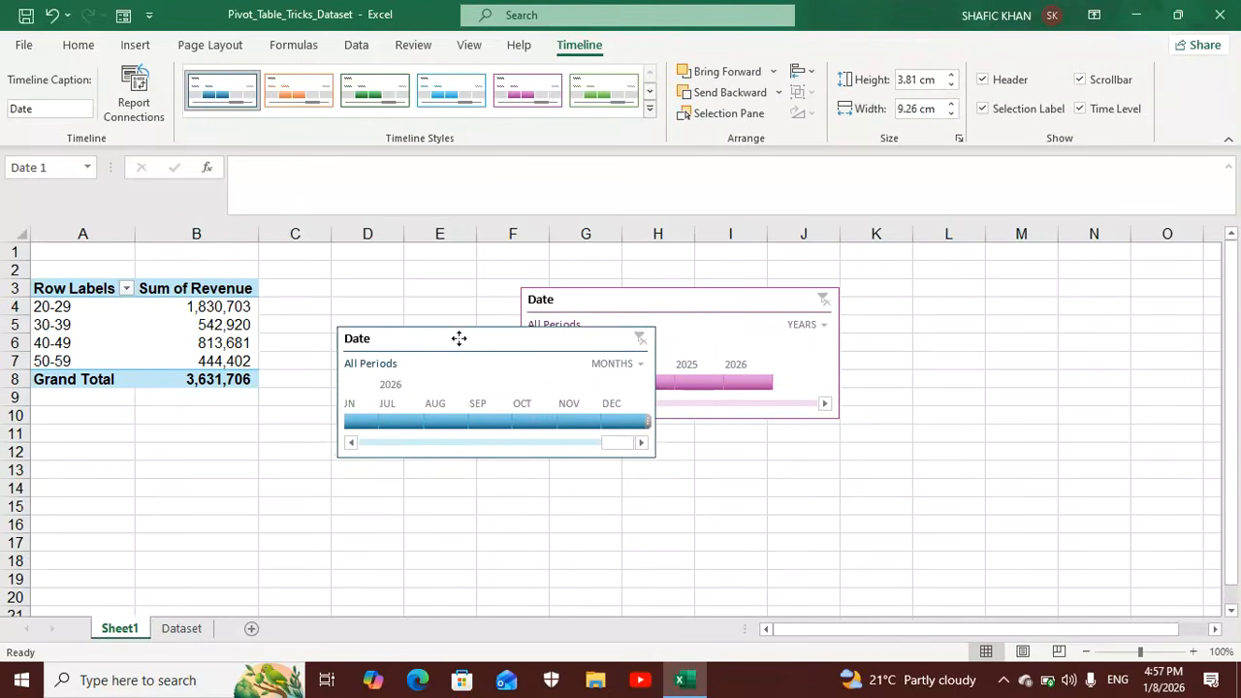
# Delete the older purple Date timeline and move the blue Date timeline up beside the PivotTable.
pyautogui.click(659, 303)
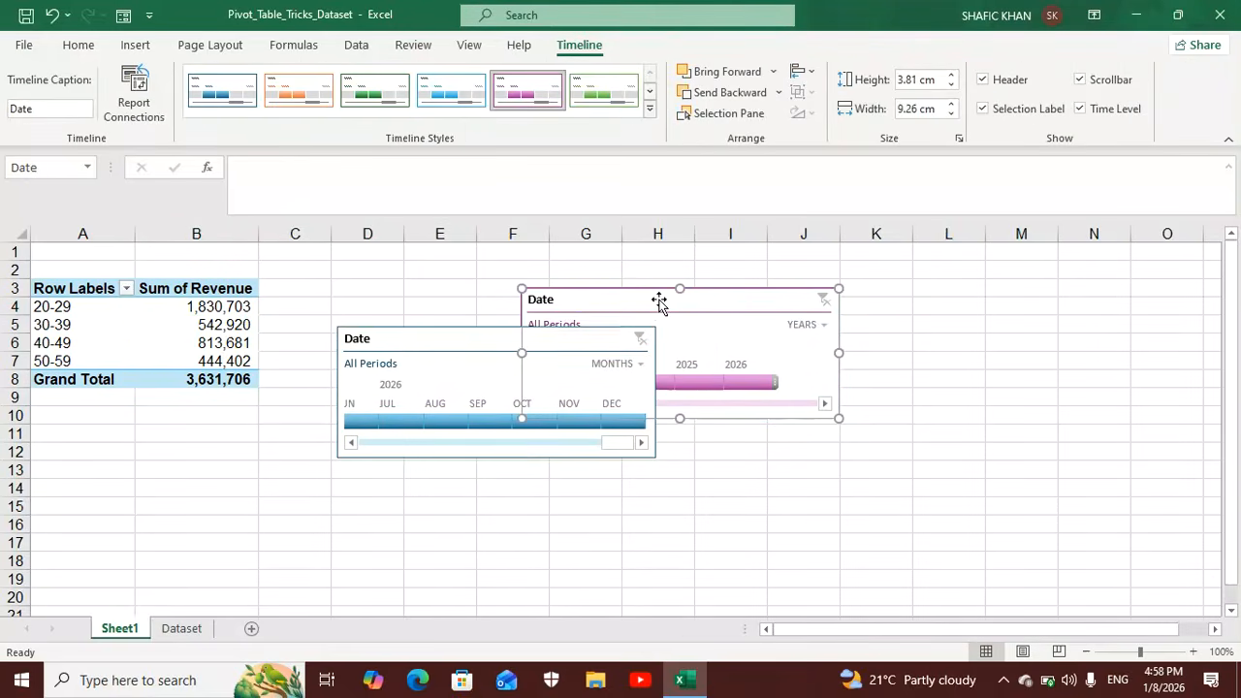
pyautogui.press('Delete')
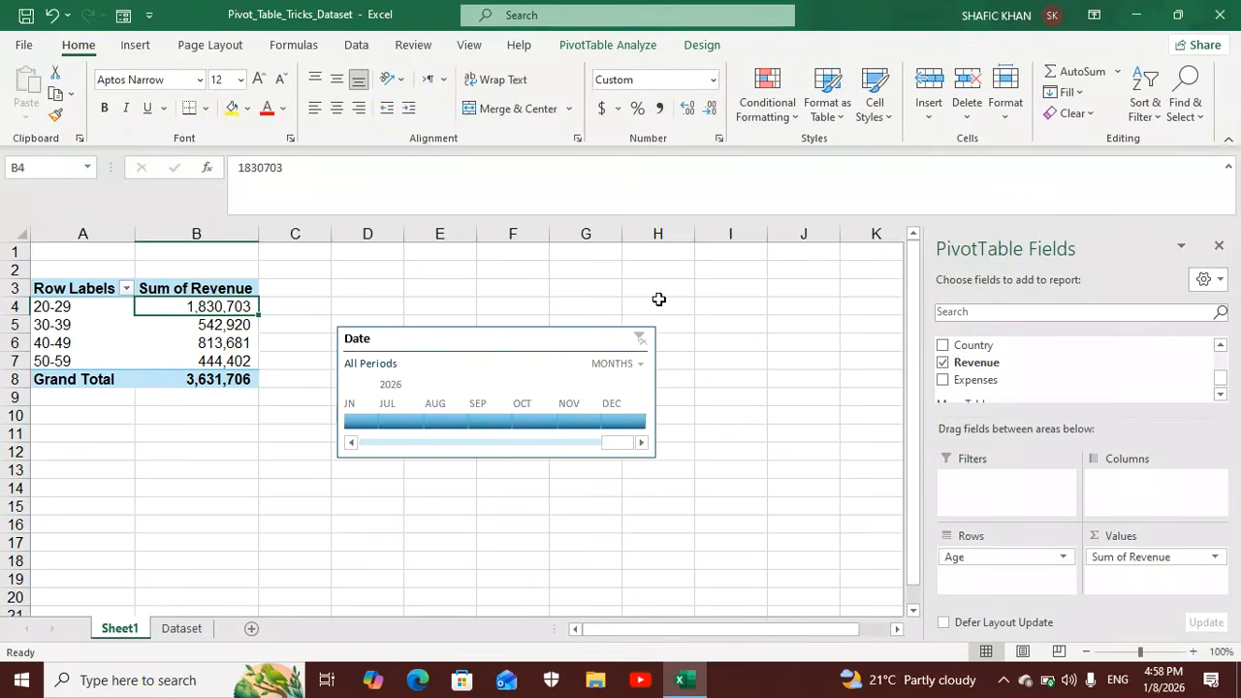
pyautogui.moveTo(546, 339); pyautogui.dragTo(657, 282)
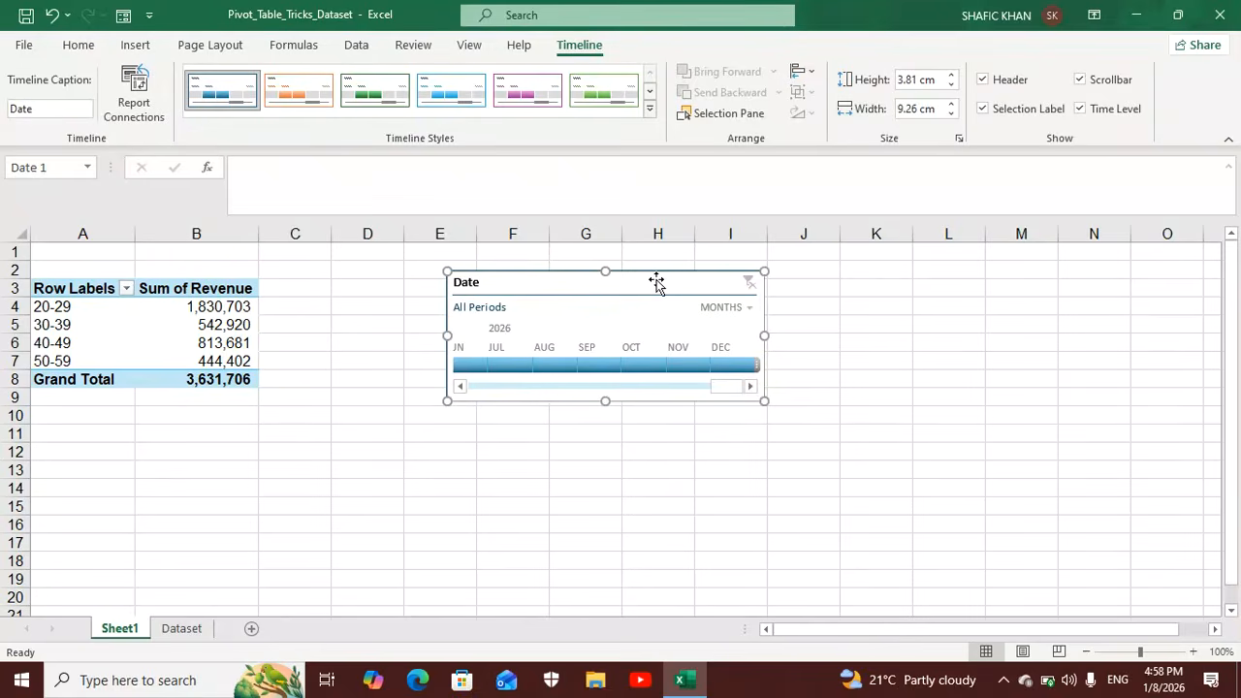
# Insert an Age slicer, place it between the PivotTable and the Date timeline, and apply a green slicer style.
pyautogui.click(134, 45)
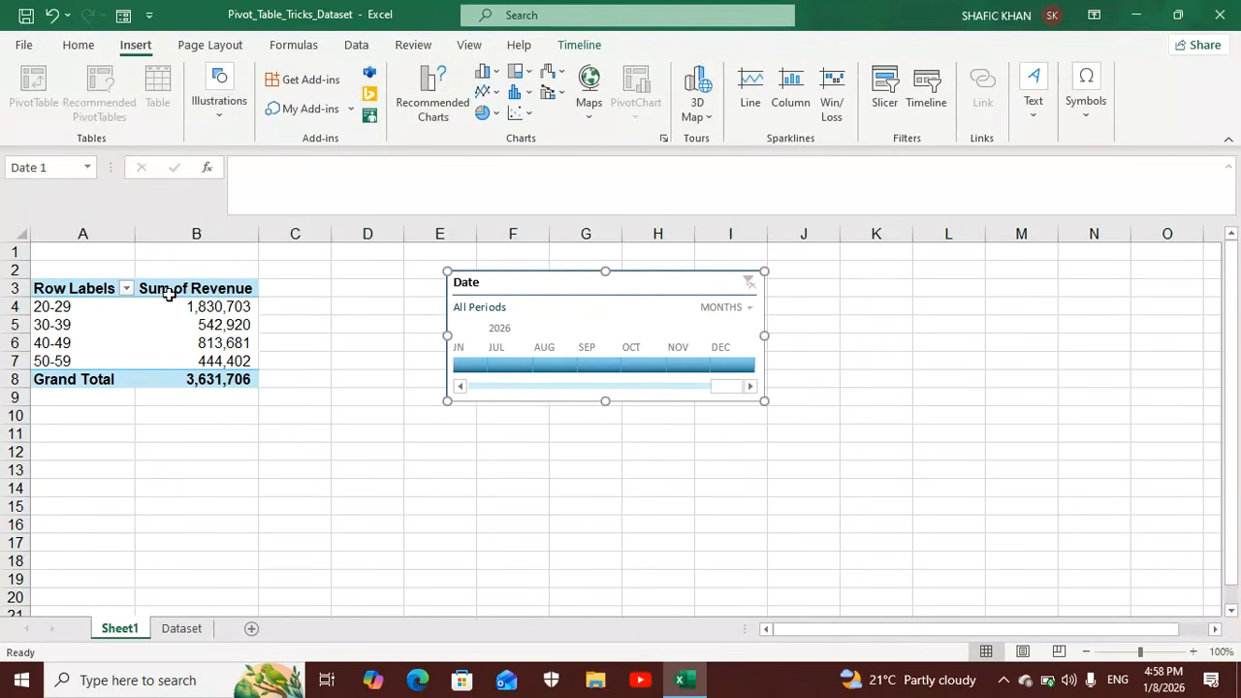
pyautogui.click(199, 306)
pyautogui.click(608, 44)
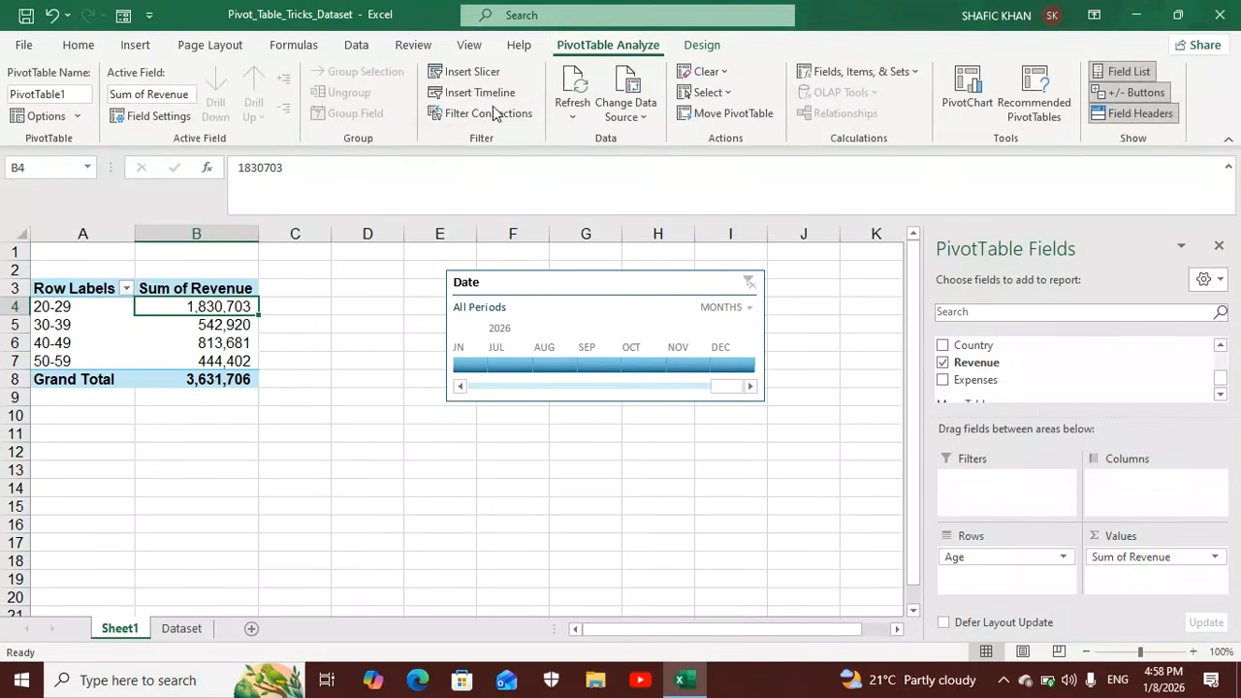
pyautogui.click(473, 73)
pyautogui.click(517, 364)
pyautogui.click(605, 628)
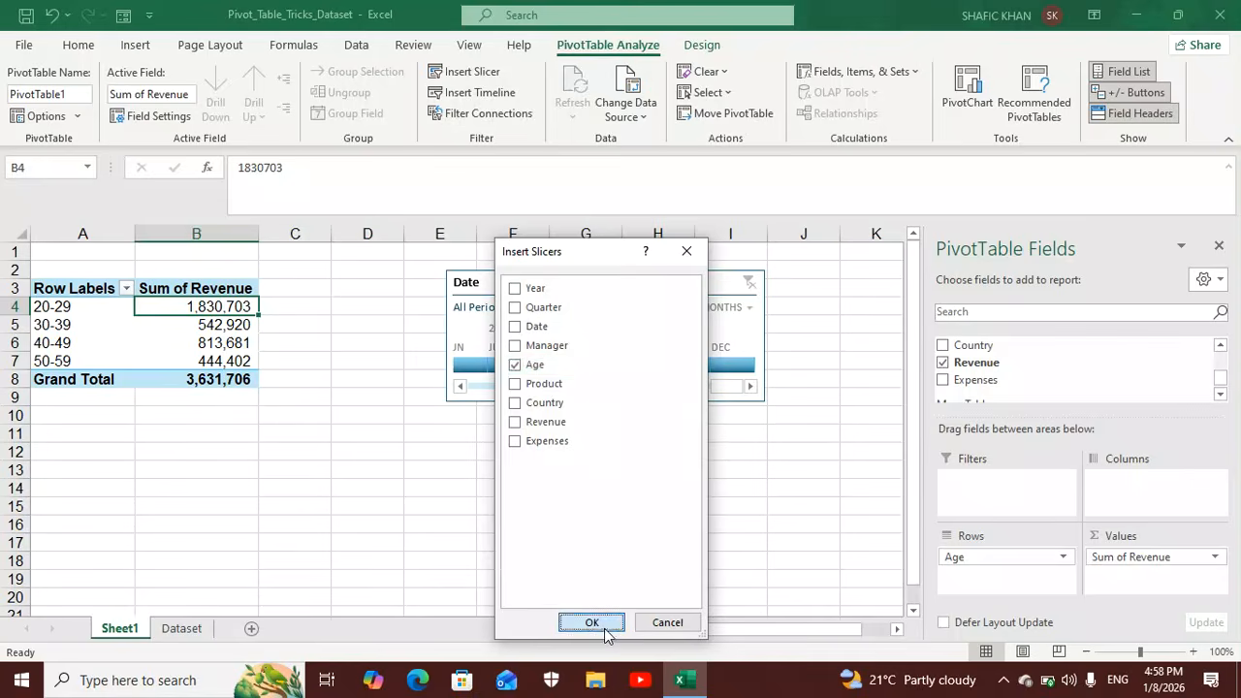
pyautogui.moveTo(472, 324); pyautogui.dragTo(346, 286)
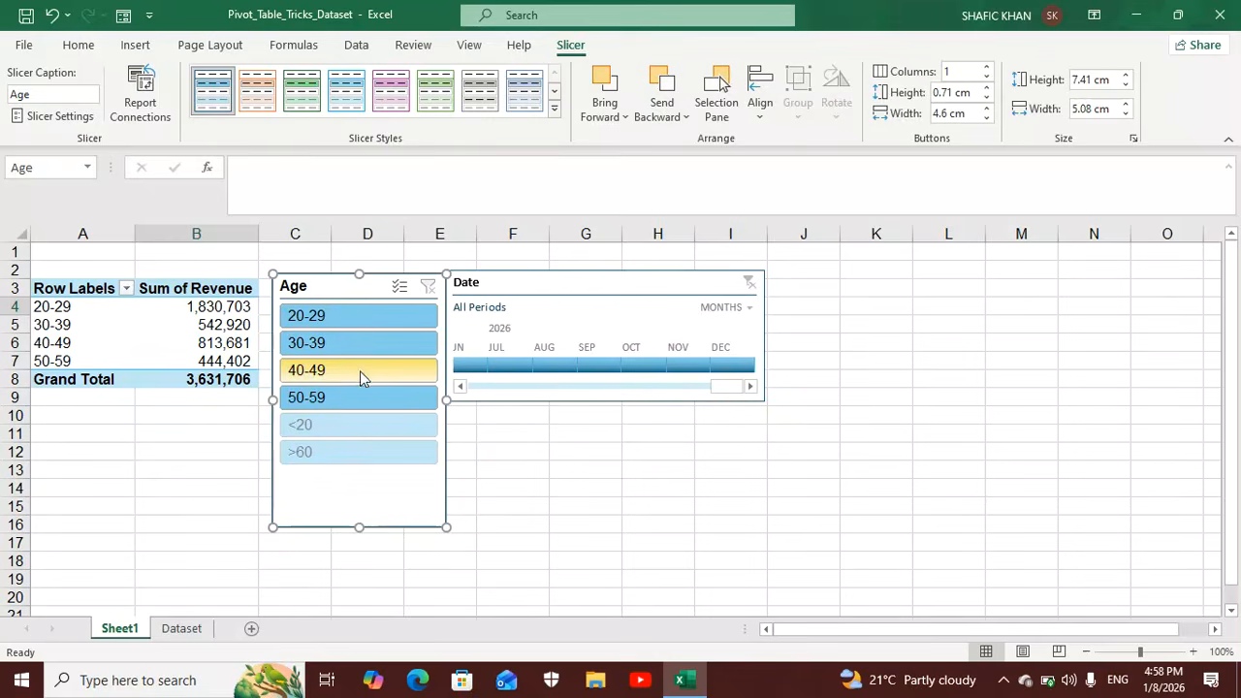
pyautogui.click(446, 100)
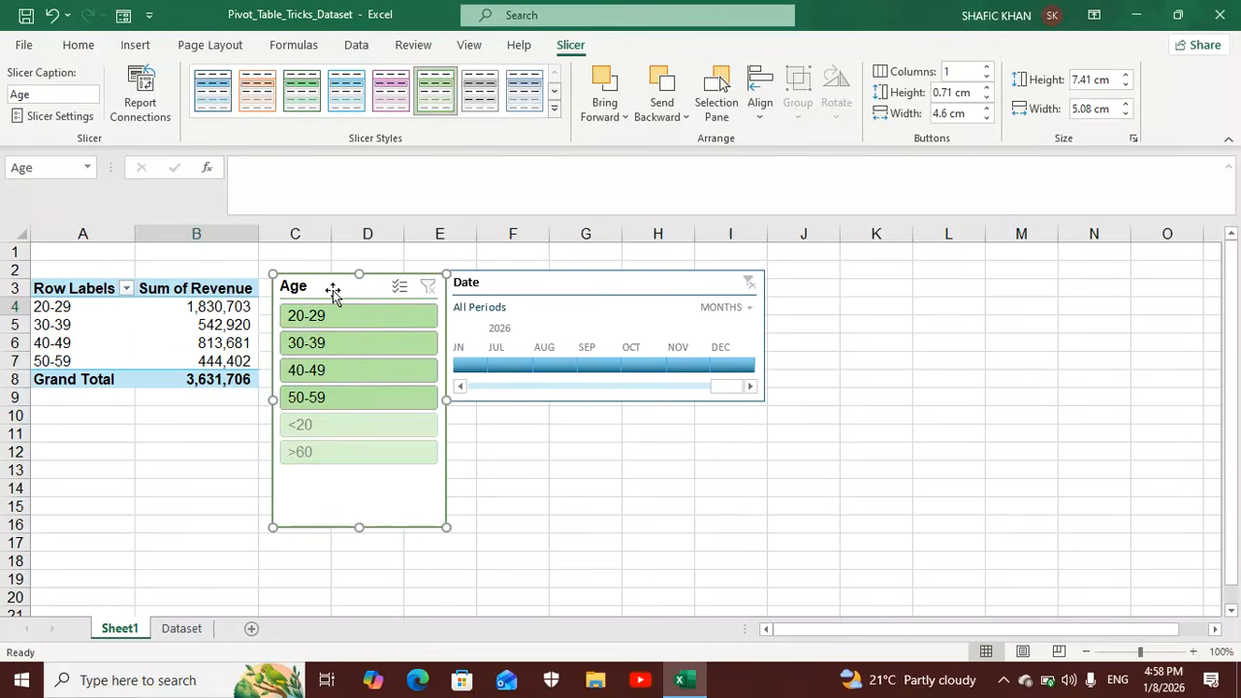
# Delete the Age slicer and the Date timeline, and remove Age and Sum of Revenue from the PivotTable.
pyautogui.press('Delete')
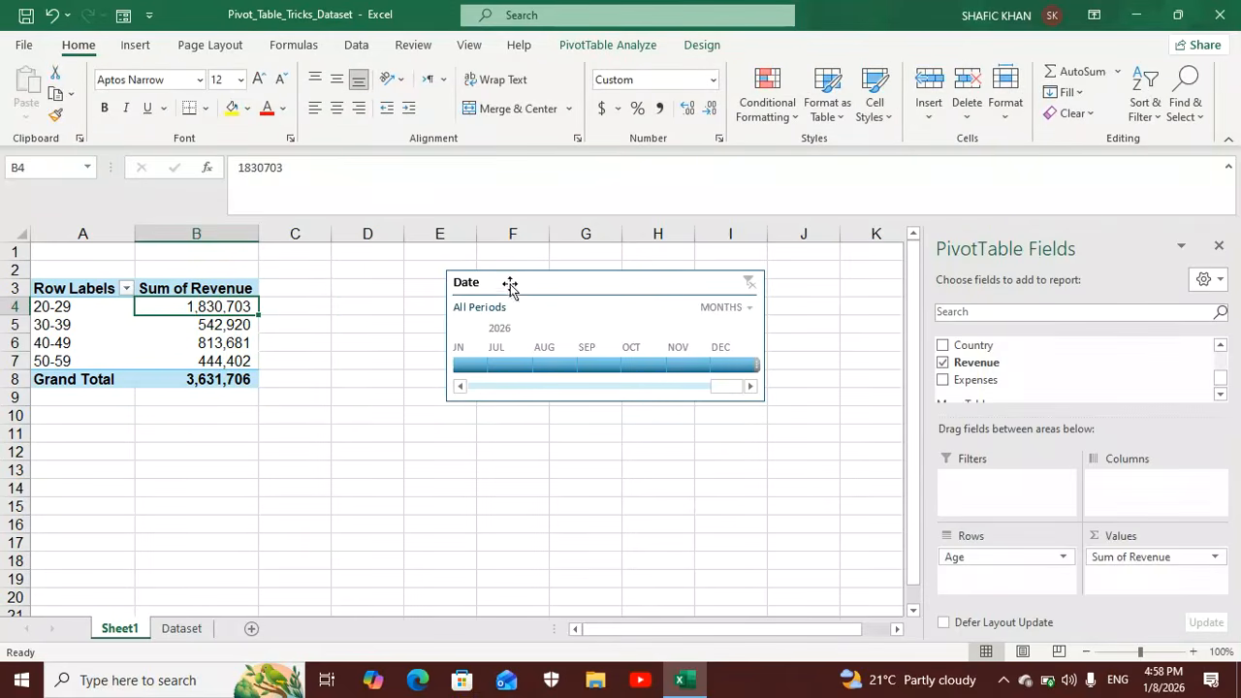
pyautogui.click(509, 284)
pyautogui.press('Delete')
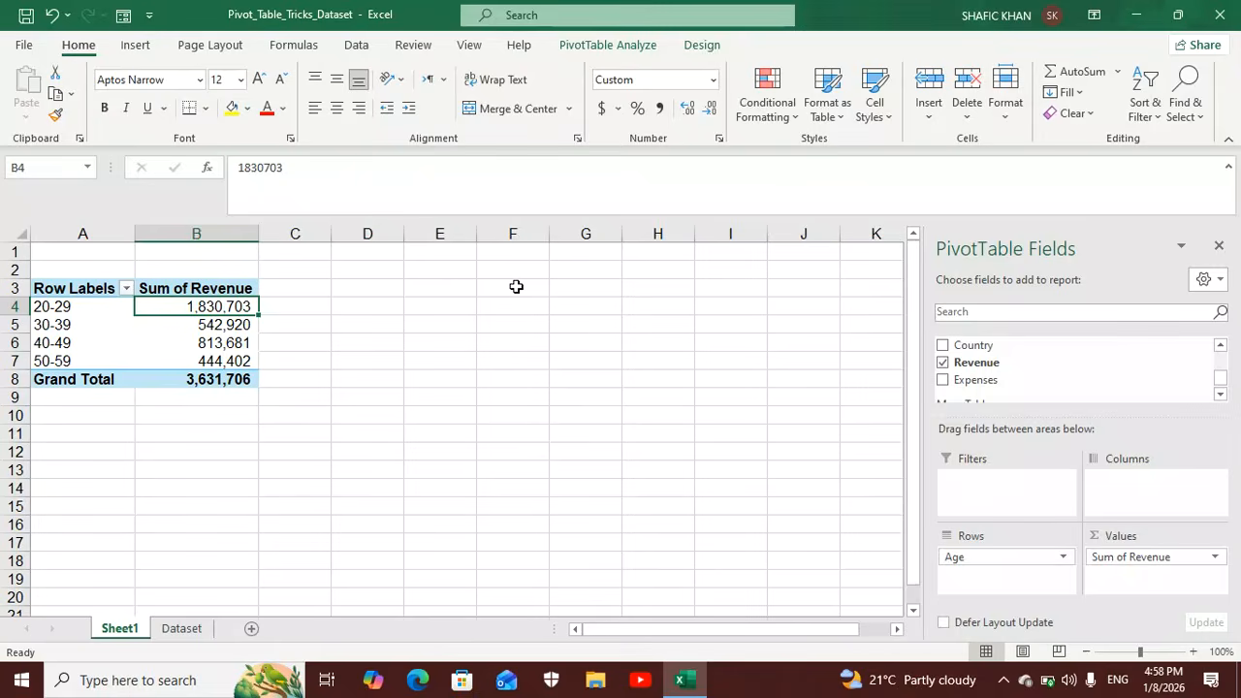
pyautogui.moveTo(1019, 568); pyautogui.dragTo(728, 499)
pyautogui.moveTo(1122, 560); pyautogui.dragTo(732, 480)
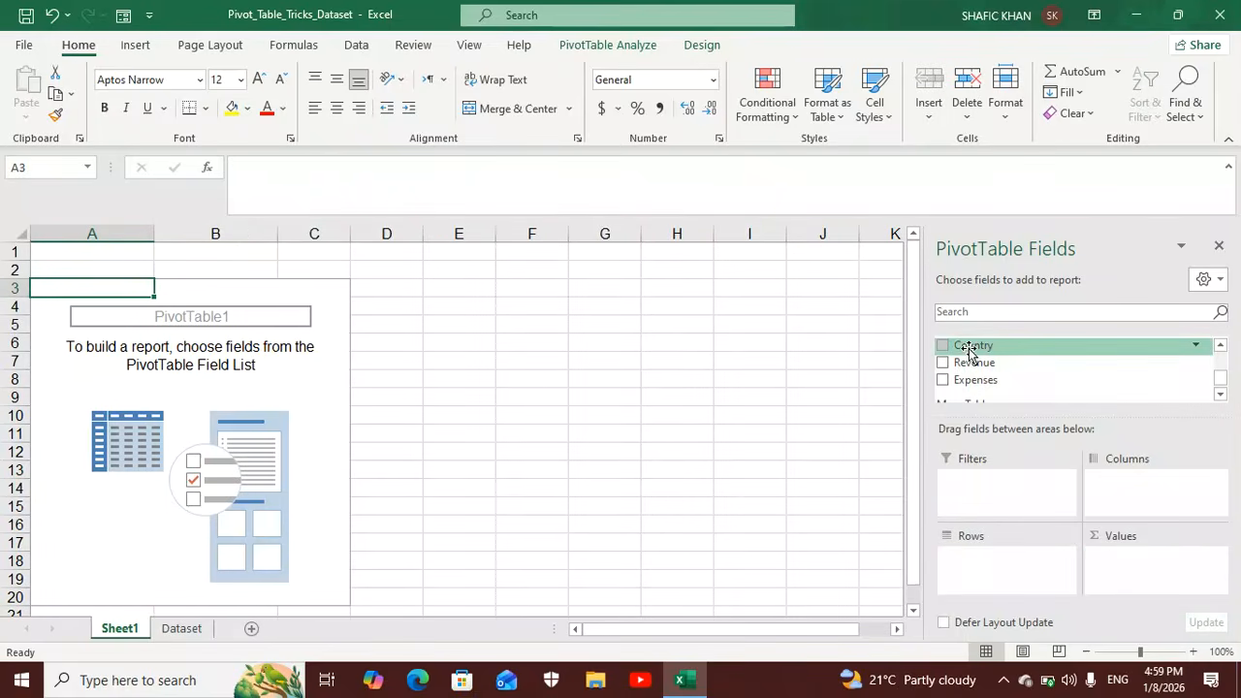
# Add Country to the PivotTable's filters and Product to its rows.
pyautogui.moveTo(970, 351); pyautogui.dragTo(976, 487)
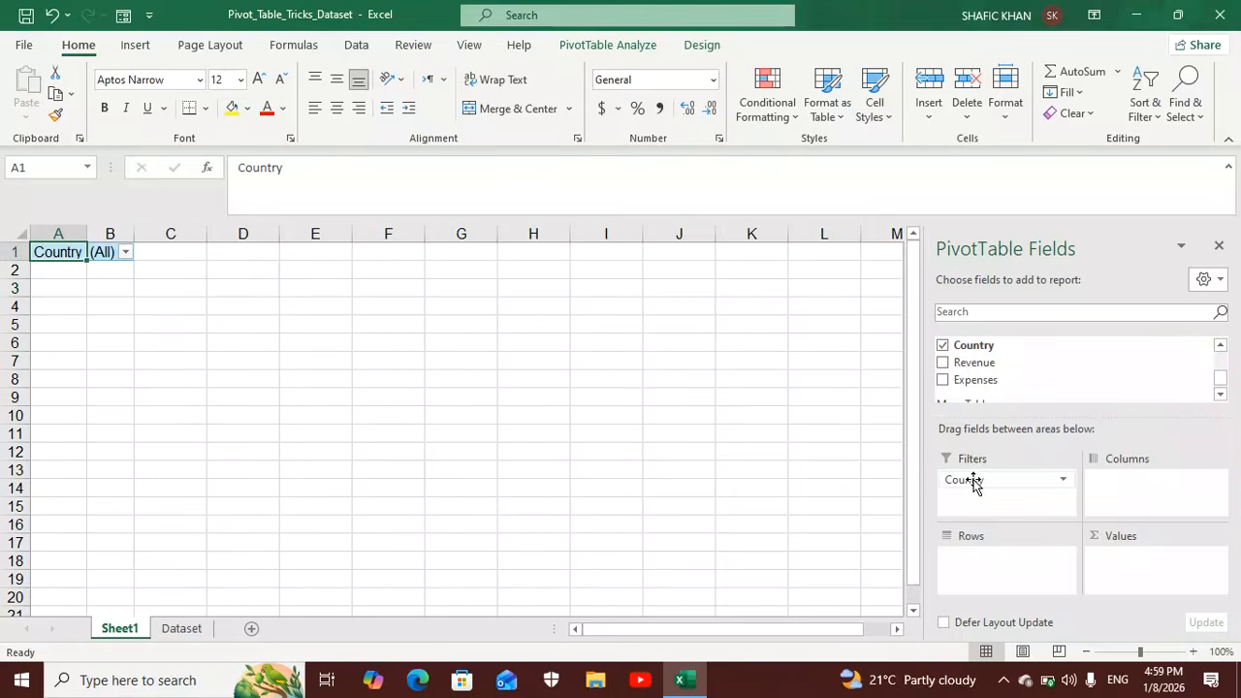
pyautogui.click(1222, 398)
pyautogui.click(1220, 344)
pyautogui.click(1220, 344)
pyautogui.click(1220, 344)
pyautogui.click(1221, 344)
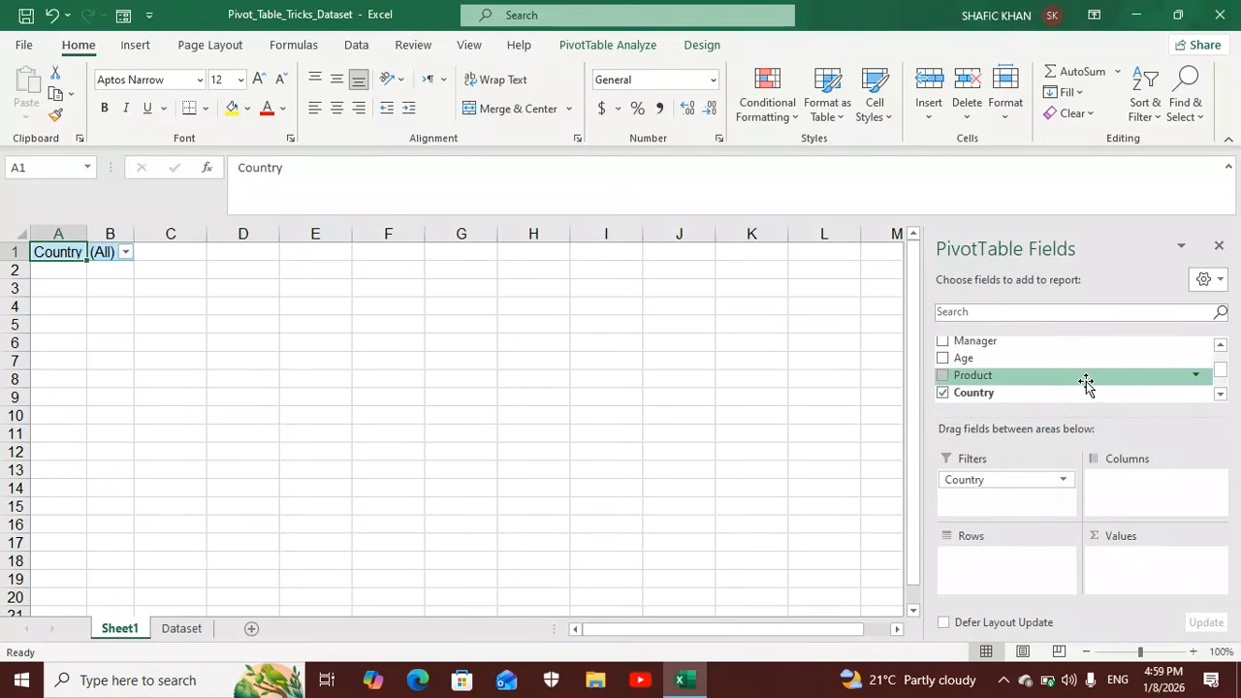
pyautogui.moveTo(1087, 382); pyautogui.dragTo(1023, 558)
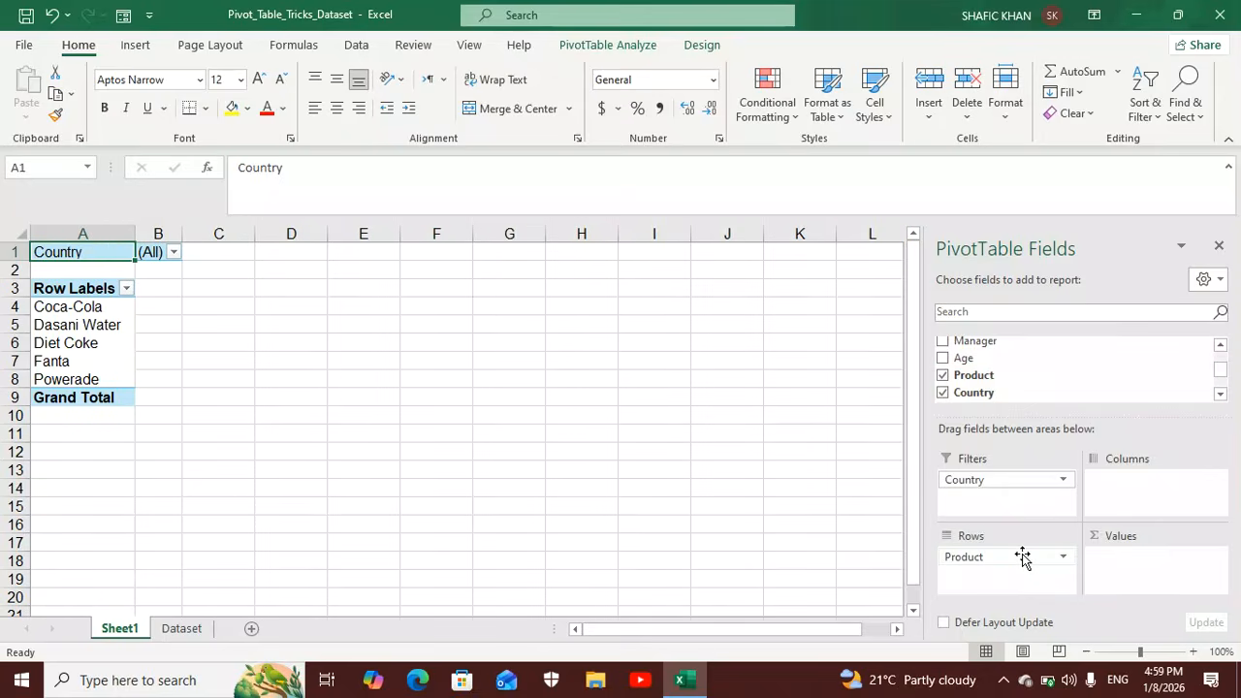
# Add Revenue and Expenses to the PivotTable's values.
pyautogui.click(1224, 352)
pyautogui.click(1224, 351)
pyautogui.click(1224, 352)
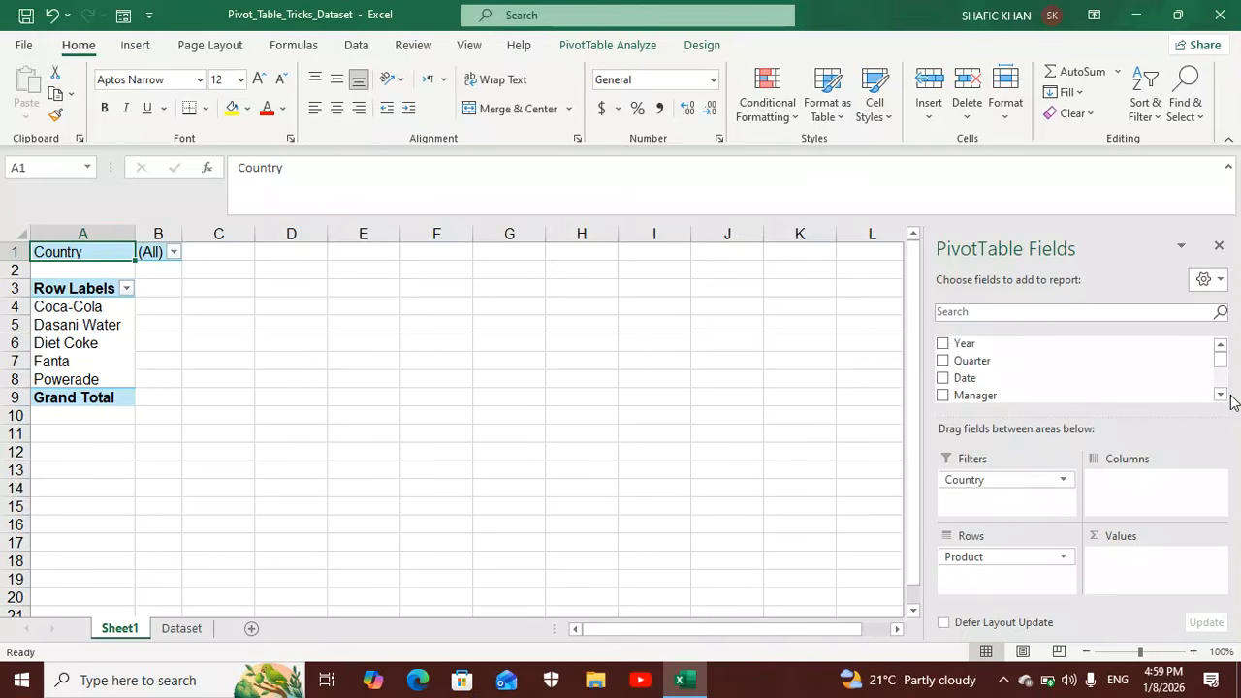
pyautogui.click(1221, 396)
pyautogui.click(1221, 395)
pyautogui.click(1221, 396)
pyautogui.click(1222, 395)
pyautogui.click(1221, 396)
pyautogui.moveTo(1083, 369); pyautogui.dragTo(1183, 561)
pyautogui.moveTo(1004, 386); pyautogui.dragTo(1123, 580)
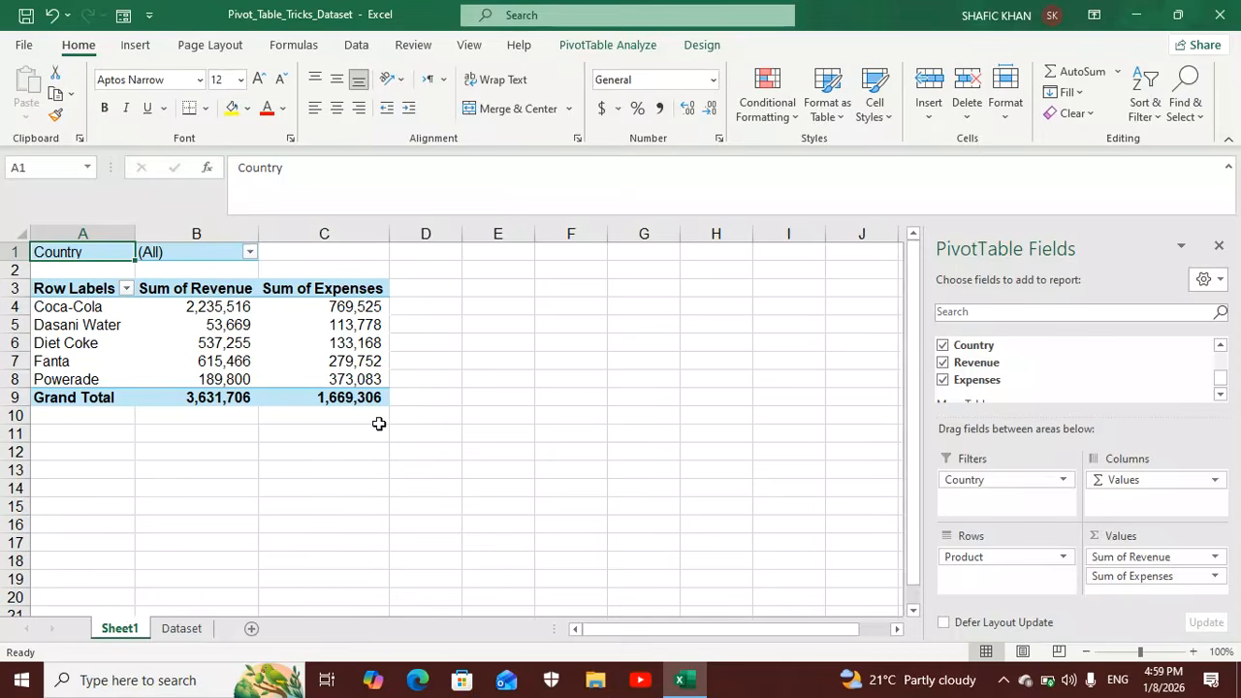
# Group the Coca-Cola, Diet Coke and Fanta row labels of the PivotTable together.
pyautogui.click(102, 308)
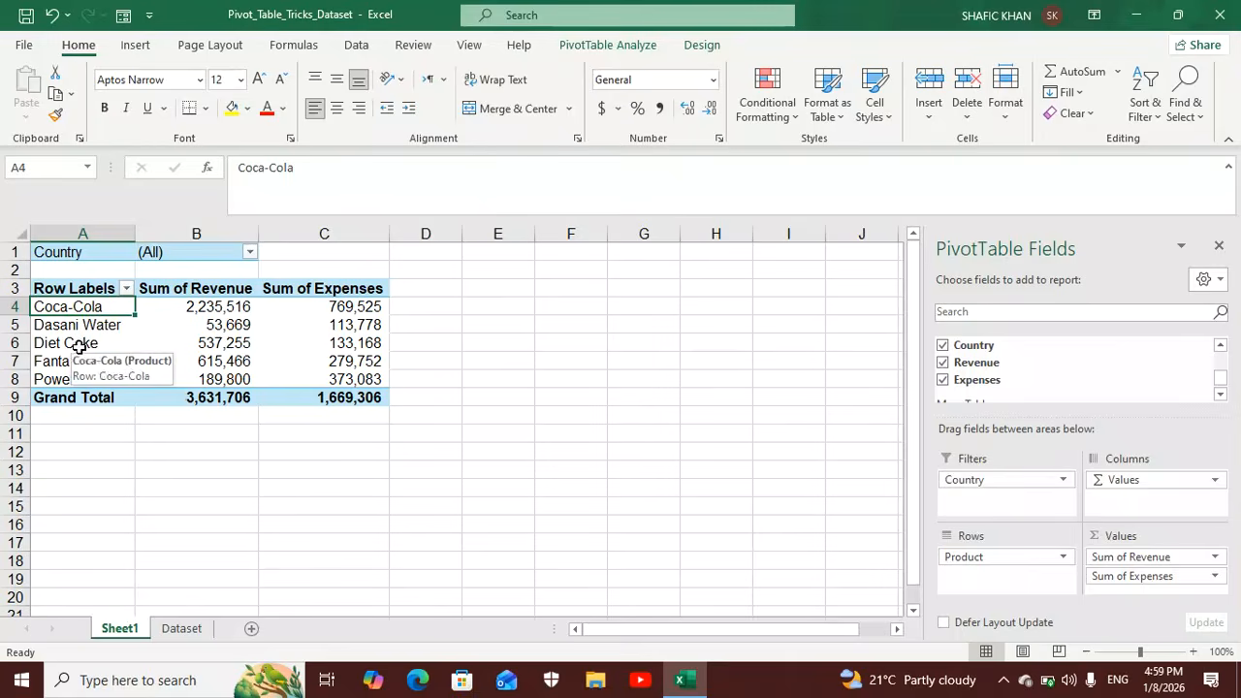
pyautogui.keyDown('ctrl'); pyautogui.click(75, 343); pyautogui.keyUp('ctrl')
pyautogui.keyDown('ctrl'); pyautogui.click(72, 361); pyautogui.keyUp('ctrl')
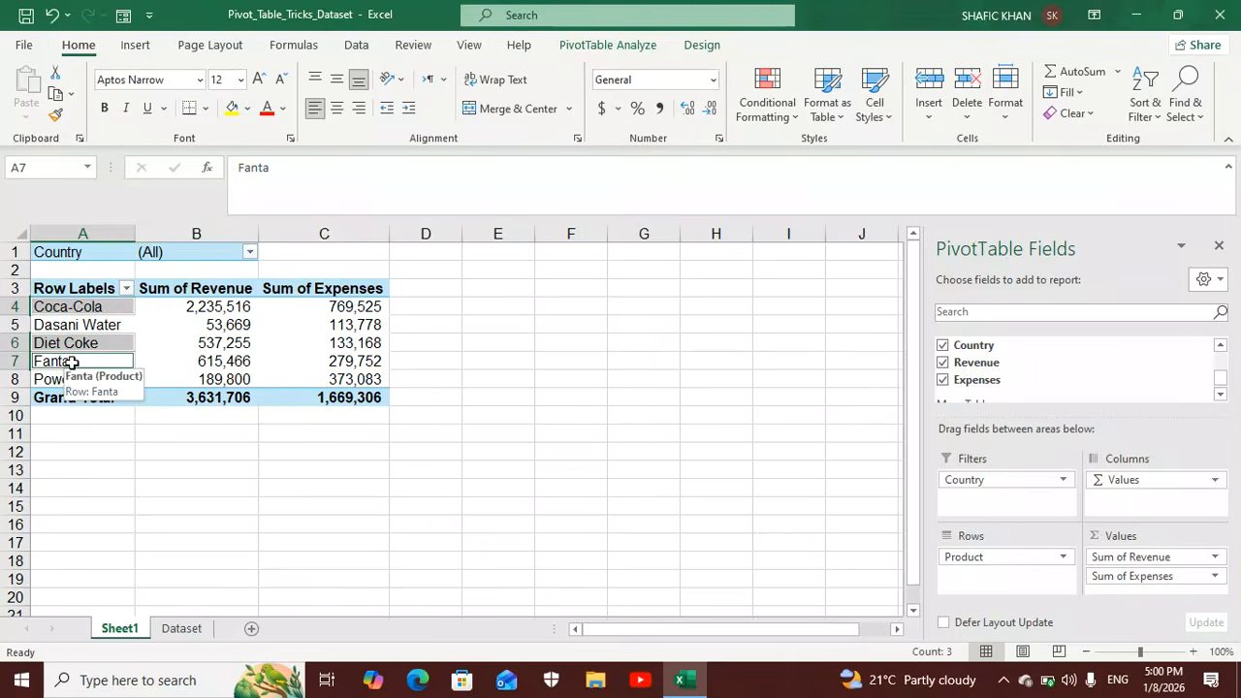
pyautogui.rightClick(74, 367)
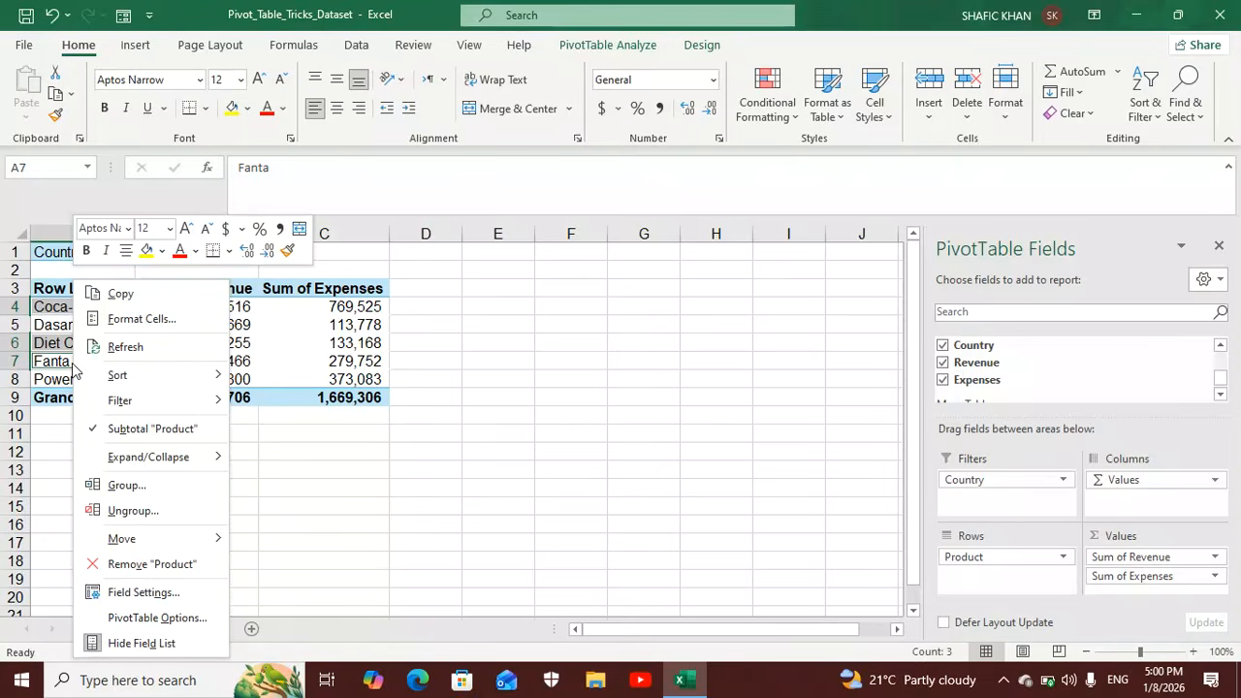
pyautogui.click(144, 485)
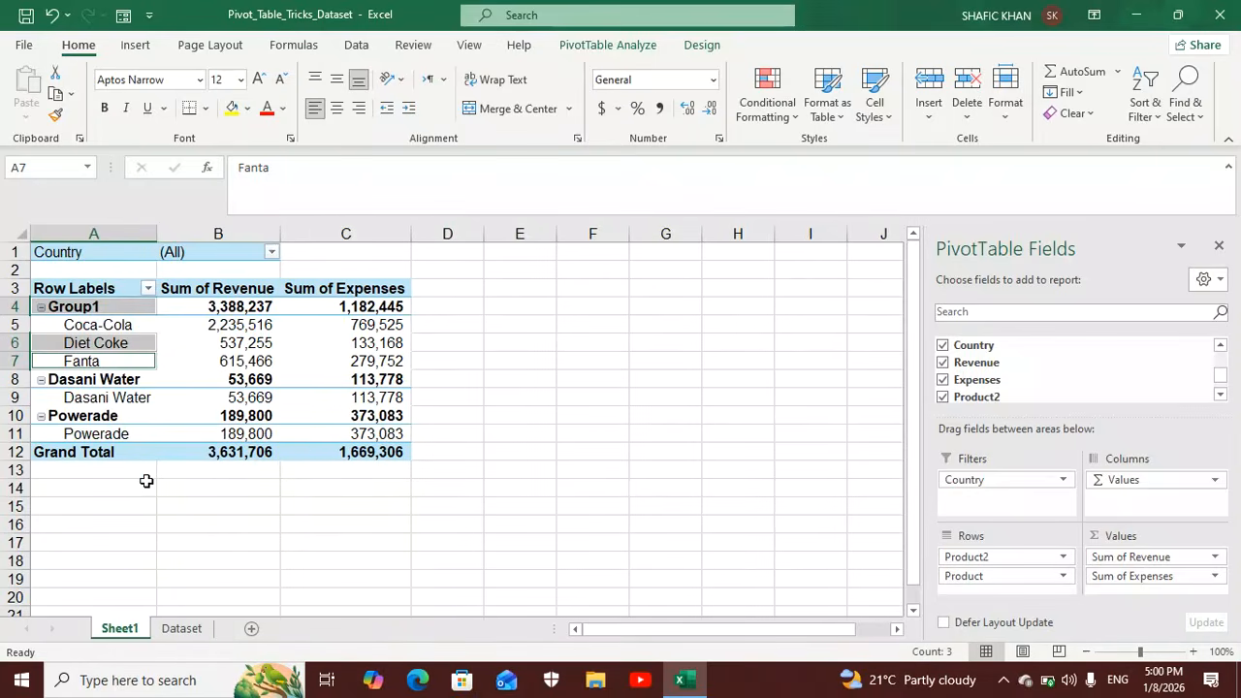
# Rename the group holding Coca-Cola, Diet Coke and Fanta in the PivotTable to Soda.
pyautogui.click(124, 306)
pyautogui.click(301, 171)
pyautogui.press('BackSpace')
pyautogui.press('BackSpace')
pyautogui.press('BackSpace')
pyautogui.press('BackSpace')
pyautogui.press('BackSpace')
pyautogui.press('BackSpace')
pyautogui.write('Soda')
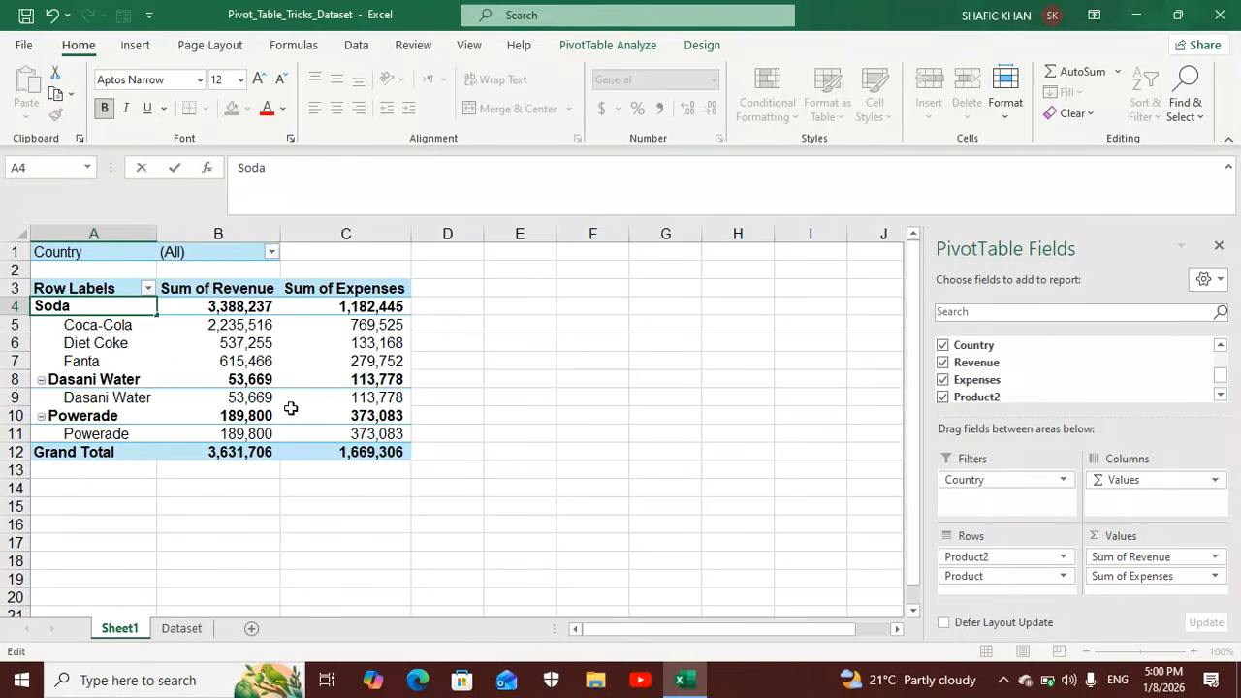
pyautogui.click(184, 628)
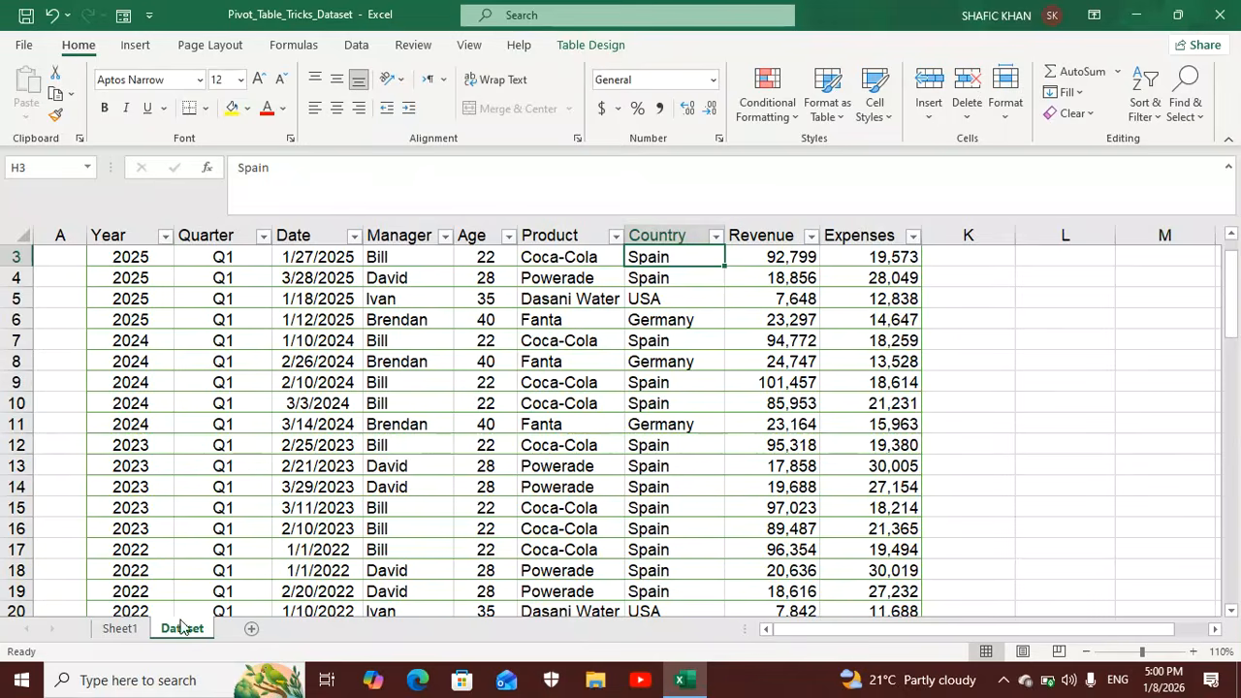
pyautogui.click(124, 629)
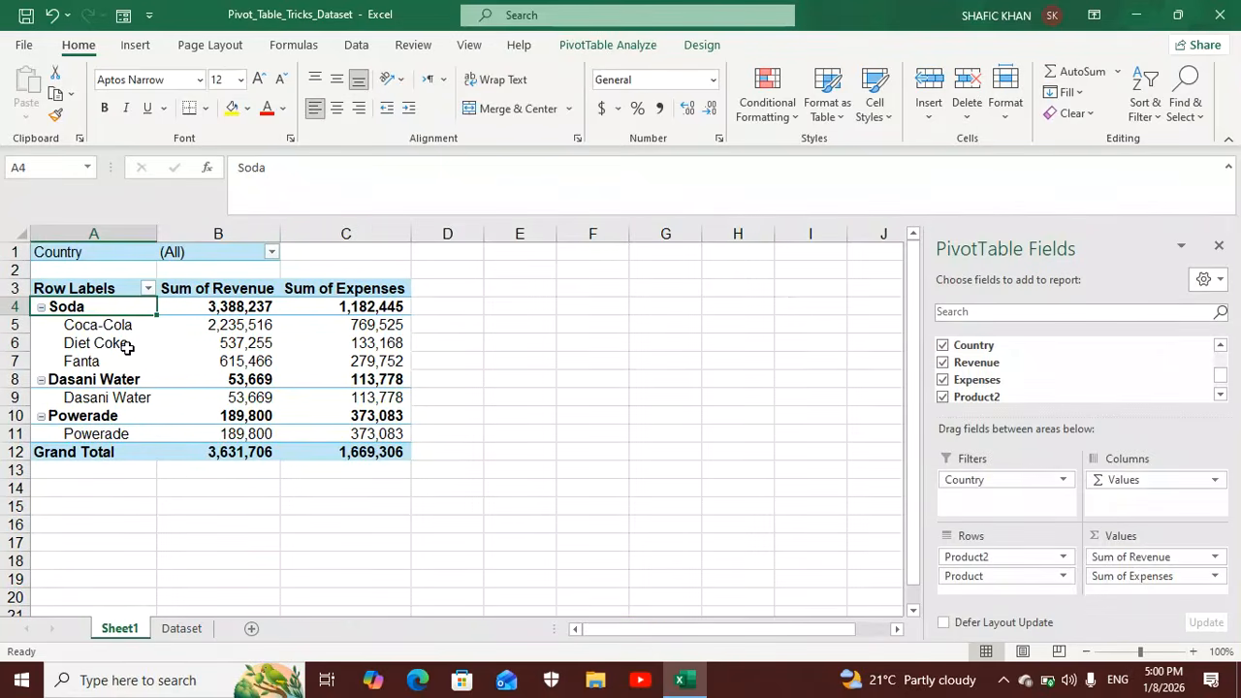
# Group the Dasani Water and Powerade row labels of the PivotTable together.
pyautogui.click(90, 381)
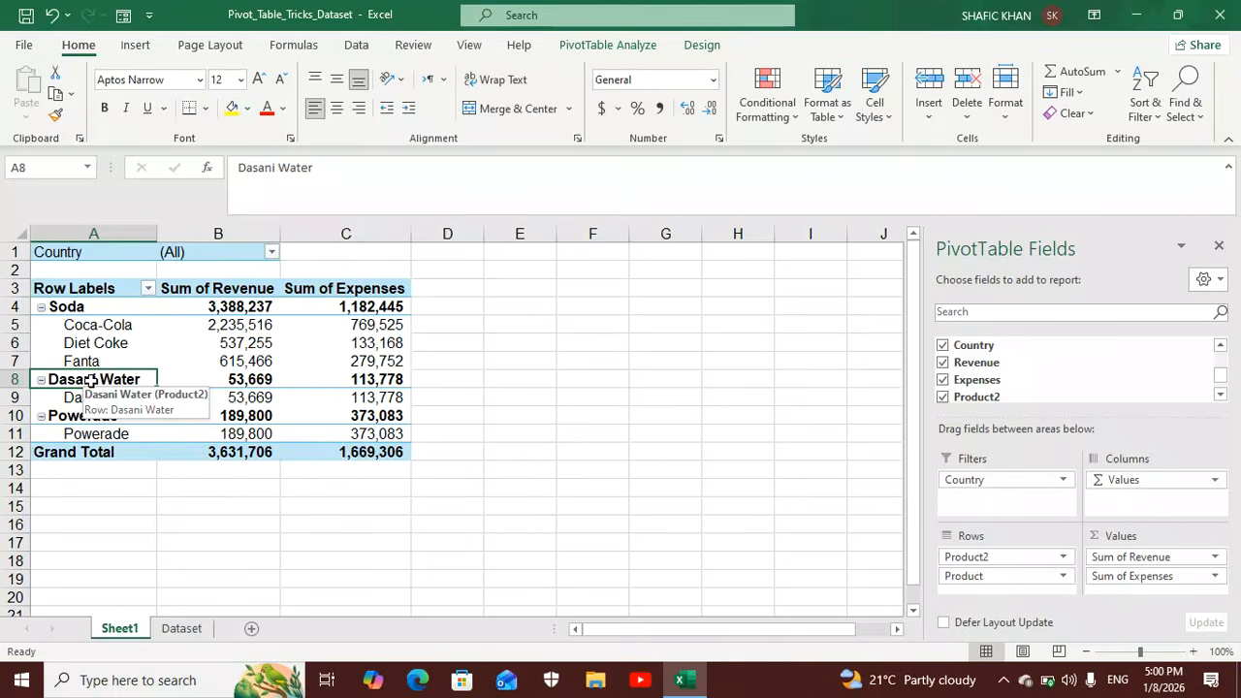
pyautogui.keyDown('ctrl'); pyautogui.click(89, 417); pyautogui.keyUp('ctrl')
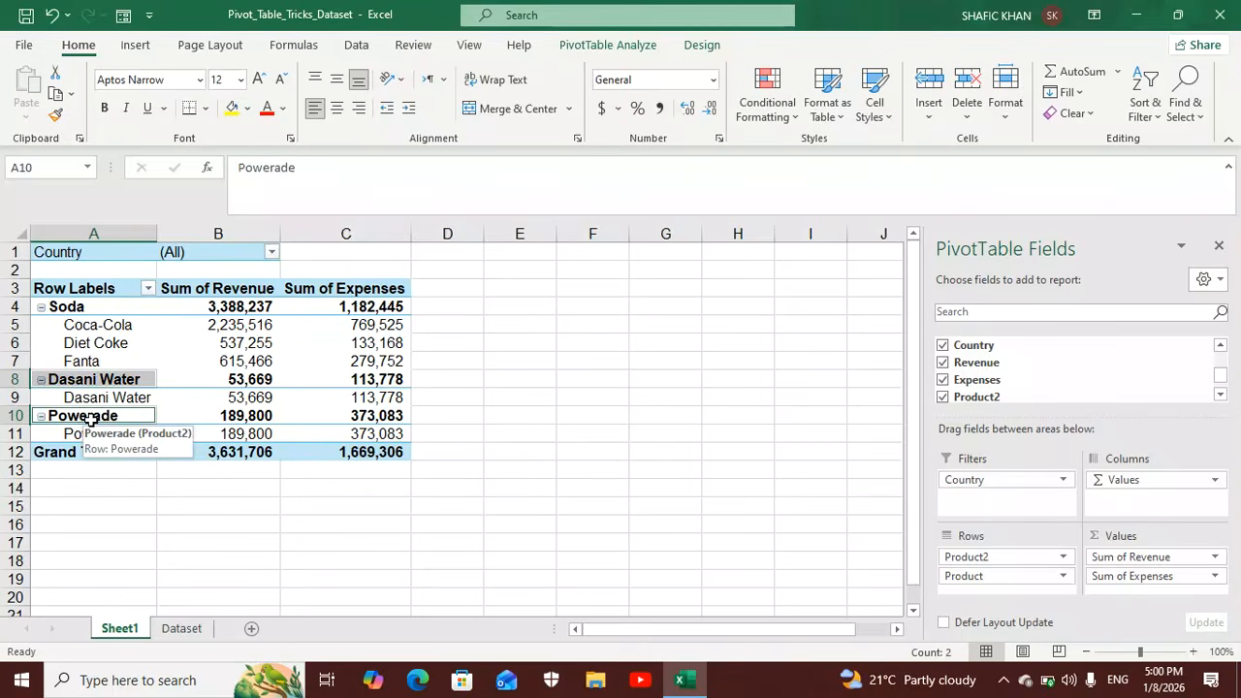
pyautogui.rightClick(89, 419)
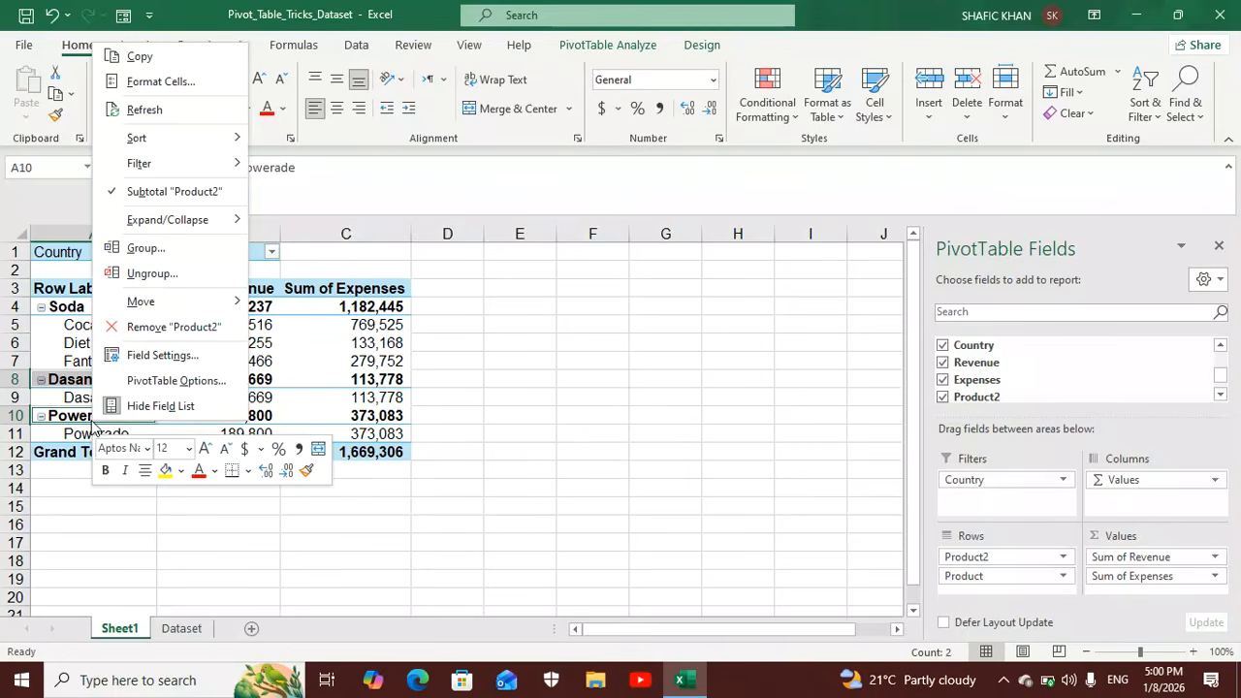
pyautogui.click(151, 251)
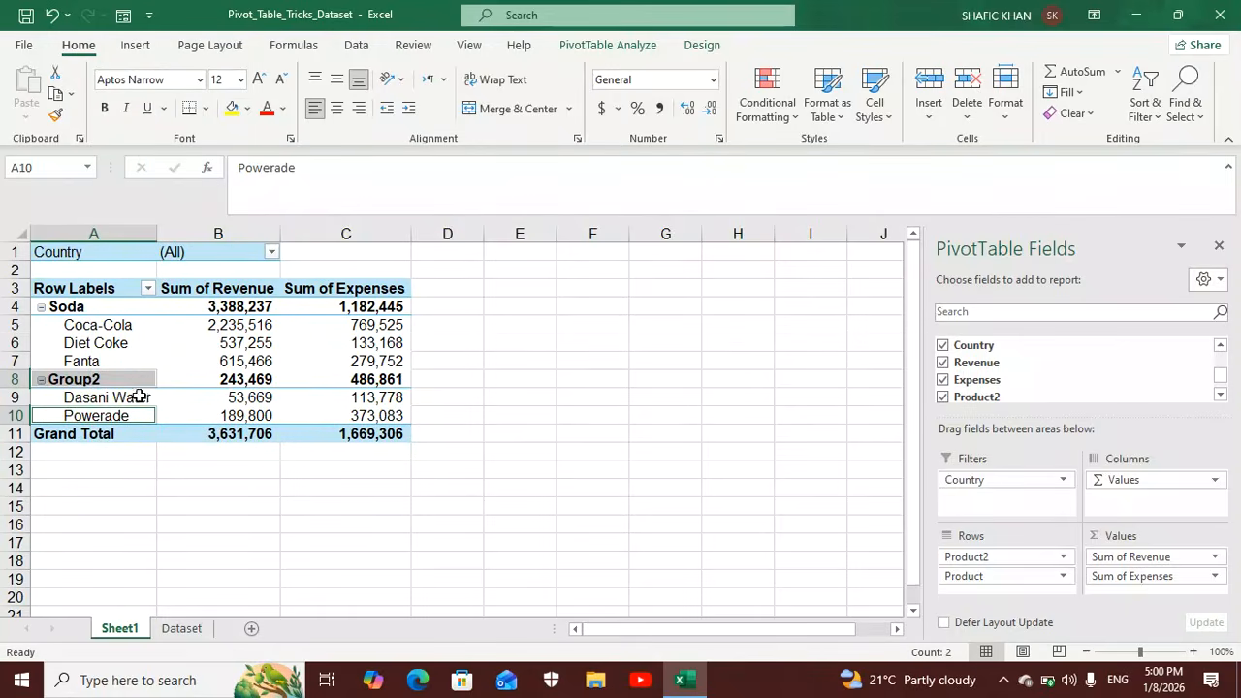
# Rename the group holding Dasani Water and Powerade to Non Soda.
pyautogui.click(103, 379)
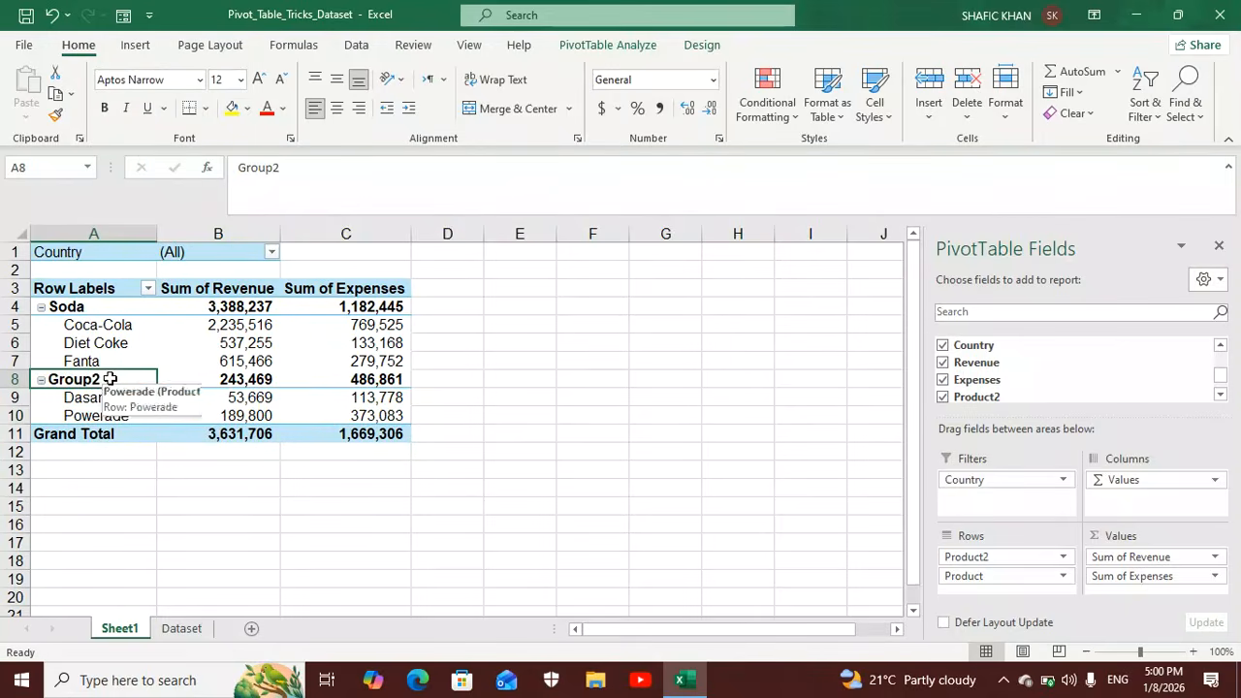
pyautogui.click(311, 168)
pyautogui.press('BackSpace')
pyautogui.press('BackSpace')
pyautogui.press('BackSpace')
pyautogui.press('BackSpace')
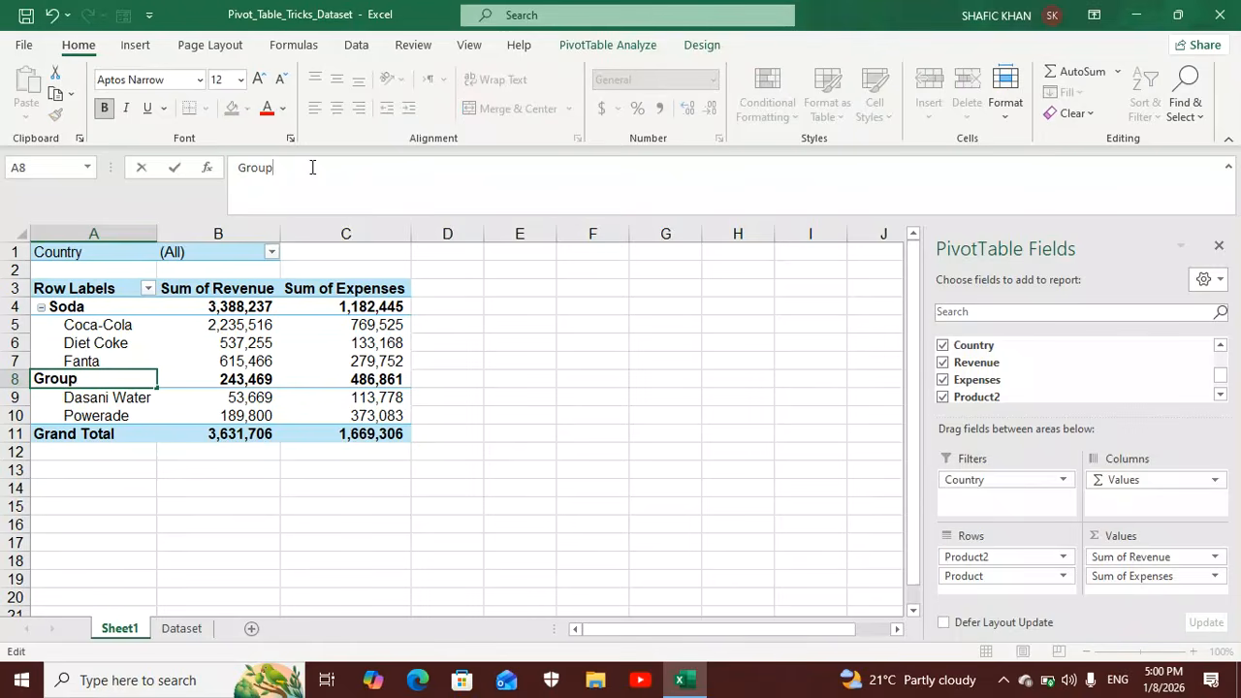
pyautogui.press('BackSpace')
pyautogui.press('BackSpace')
pyautogui.write('Non Soda')
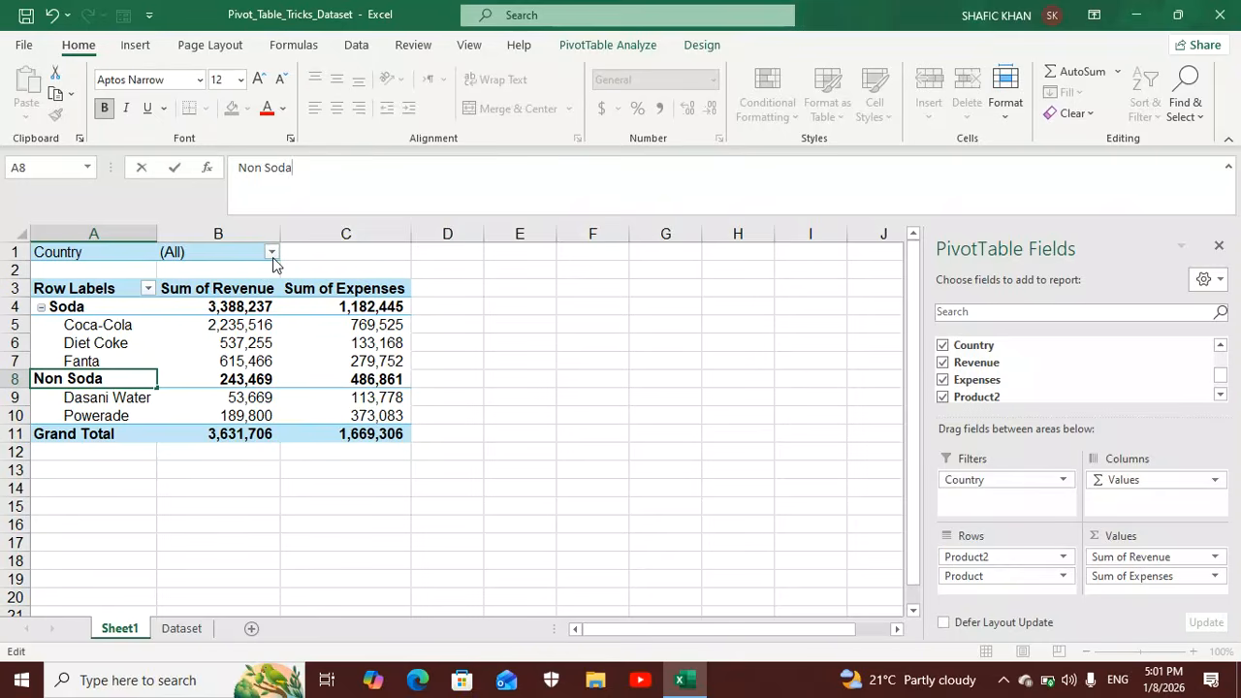
pyautogui.click(272, 254)
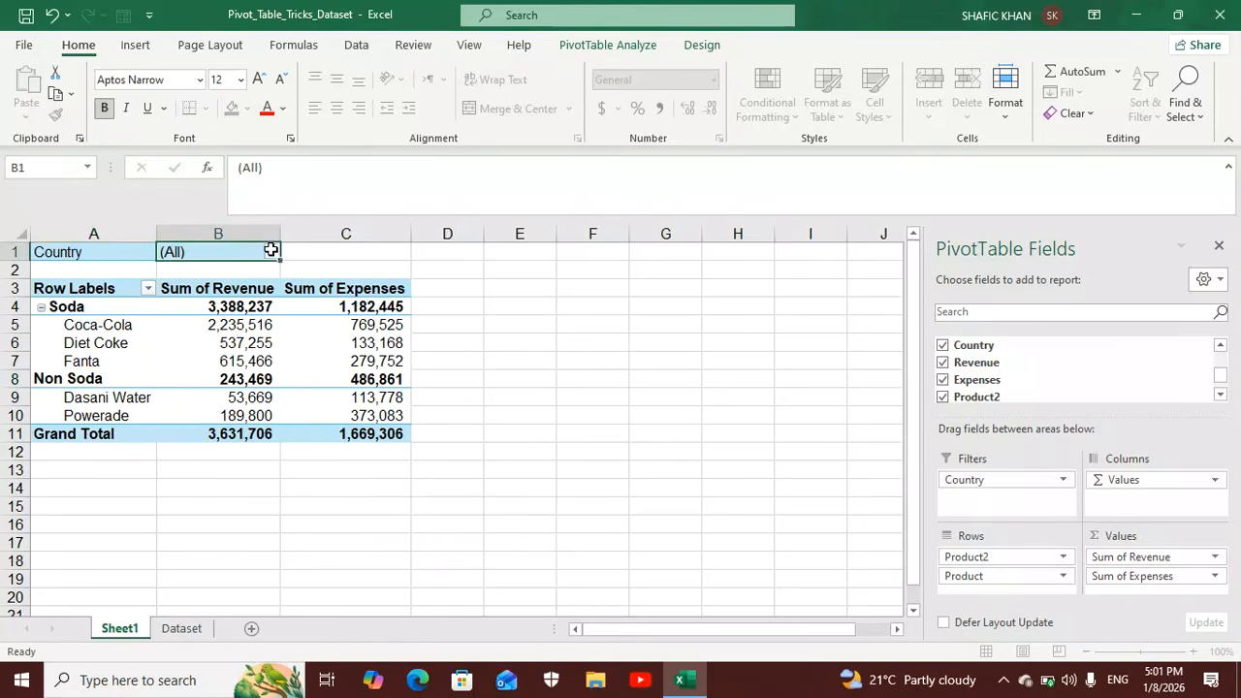
# Filter the PivotTable on Sheet1 by Country to show only USA.
pyautogui.click(272, 253)
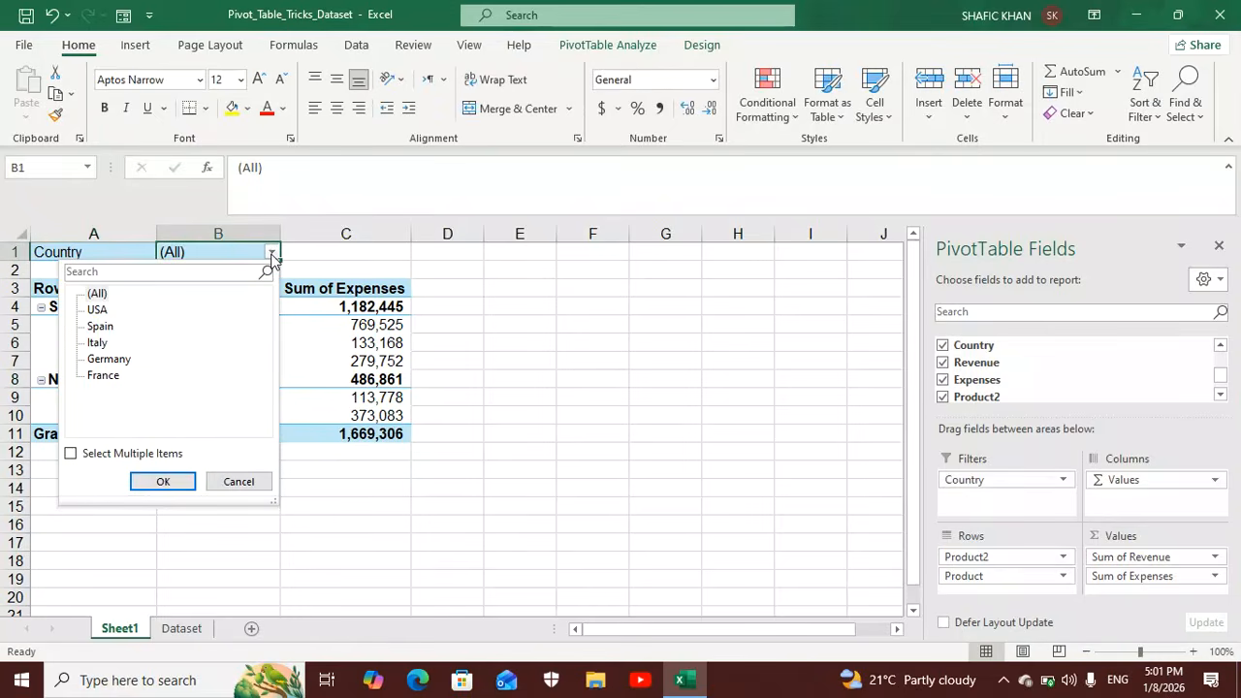
pyautogui.click(97, 311)
pyautogui.click(161, 481)
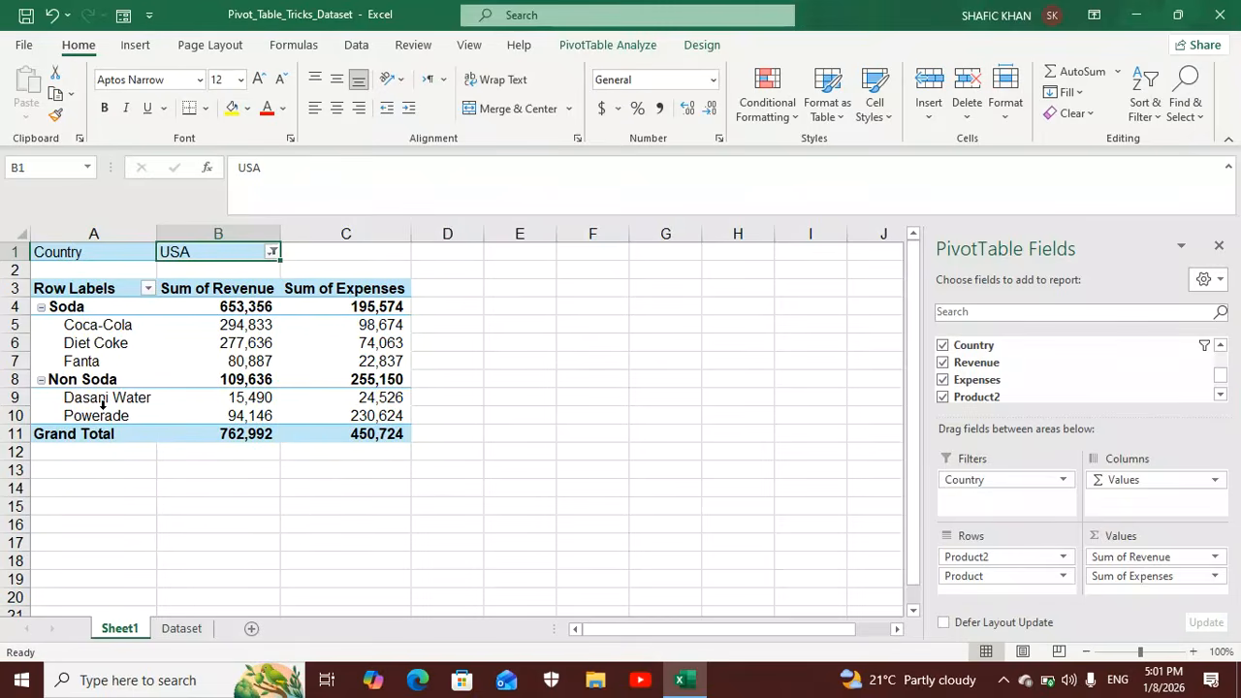
# Set the Country filter of the PivotTable on Sheet1 to Italy.
pyautogui.click(272, 252)
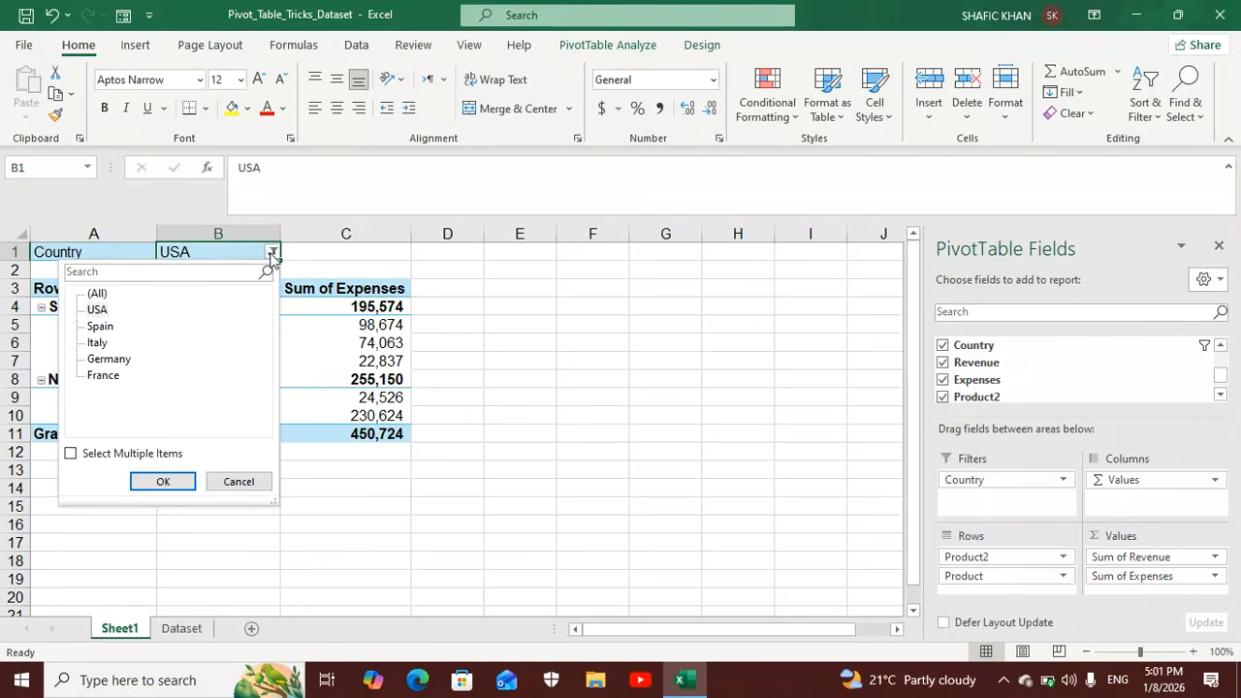
pyautogui.click(97, 343)
pyautogui.click(165, 482)
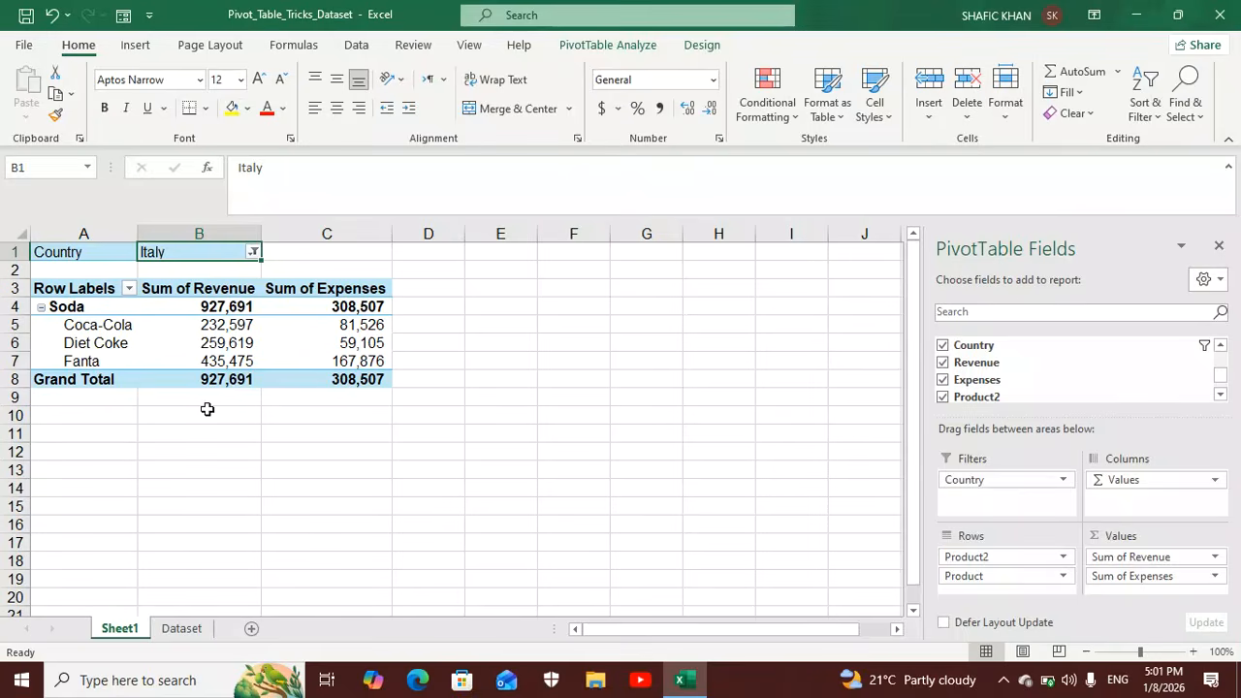
# Generate separate report filter pages from the PivotTable for the Country field.
pyautogui.click(624, 51)
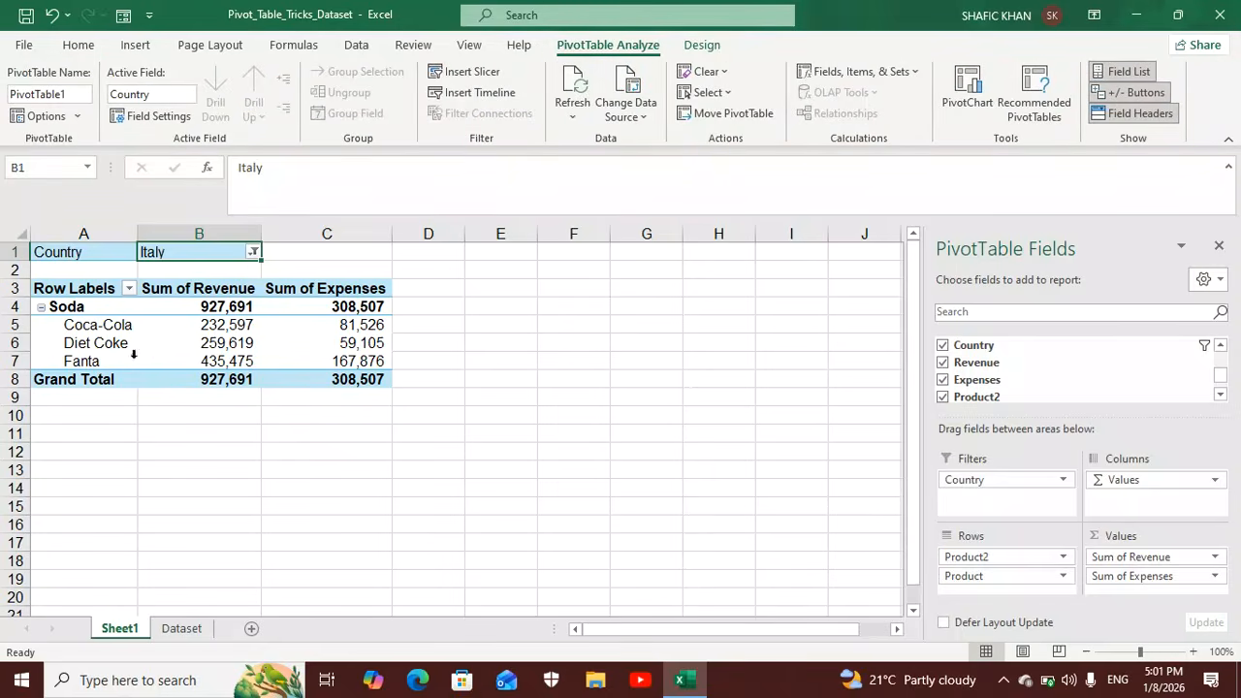
pyautogui.click(78, 118)
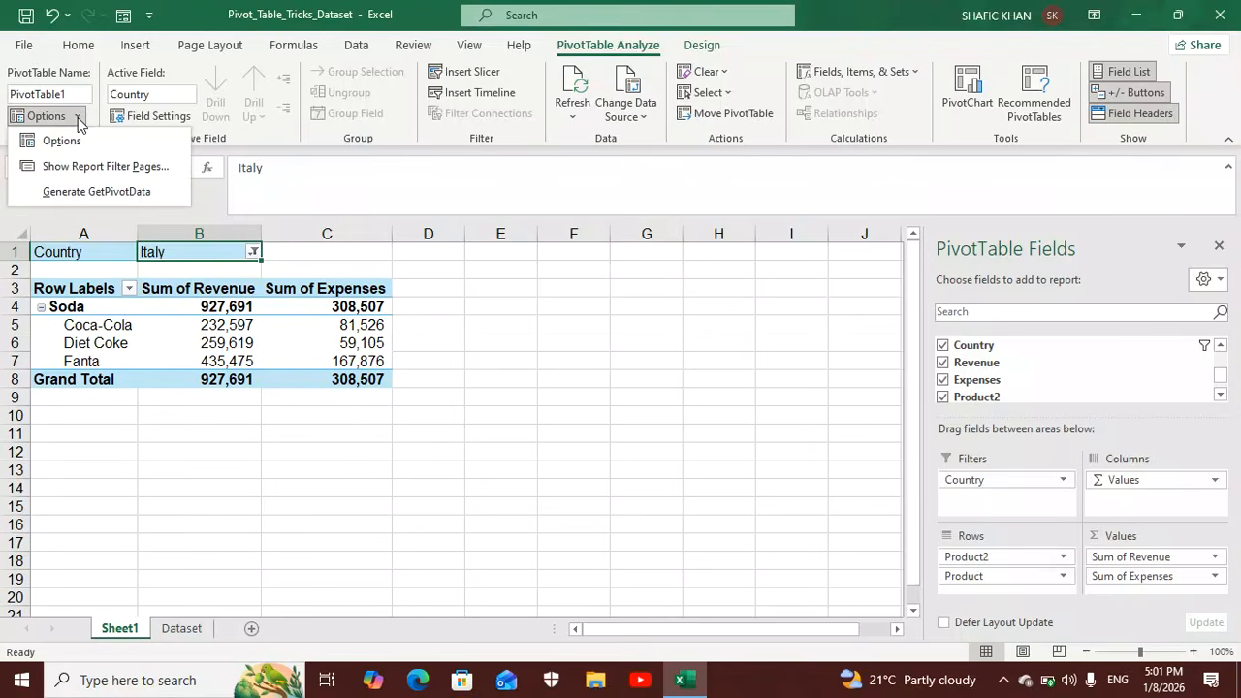
pyautogui.click(111, 174)
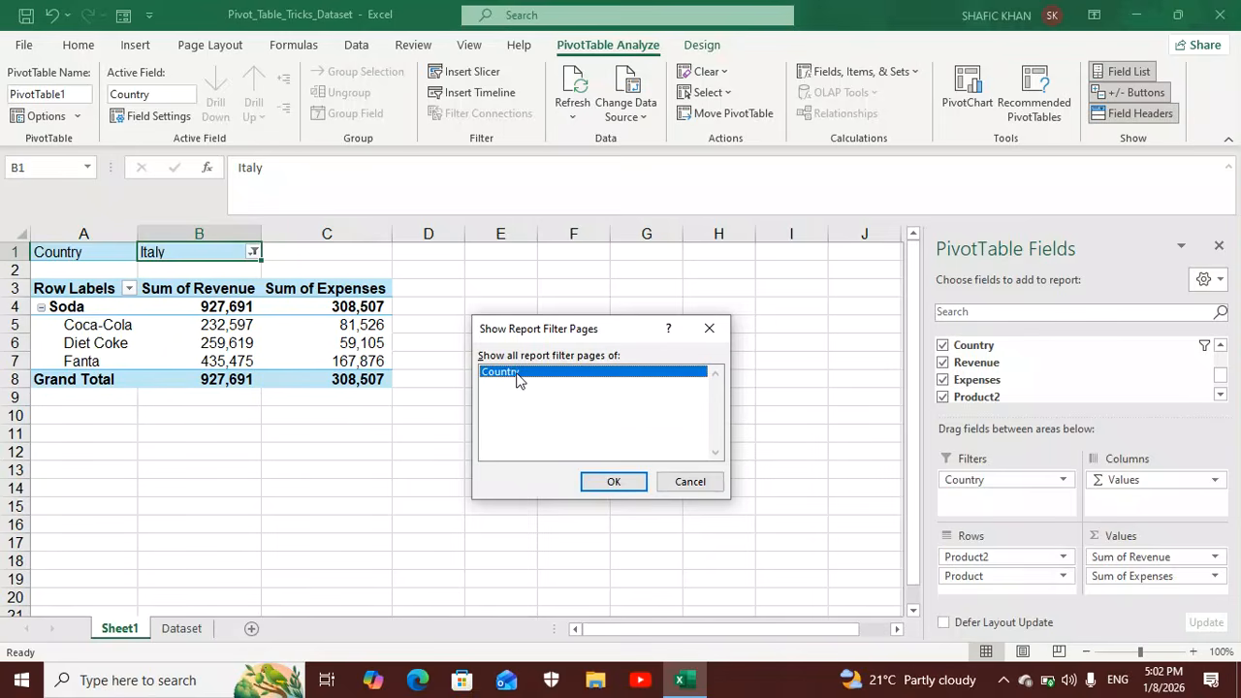
pyautogui.click(614, 481)
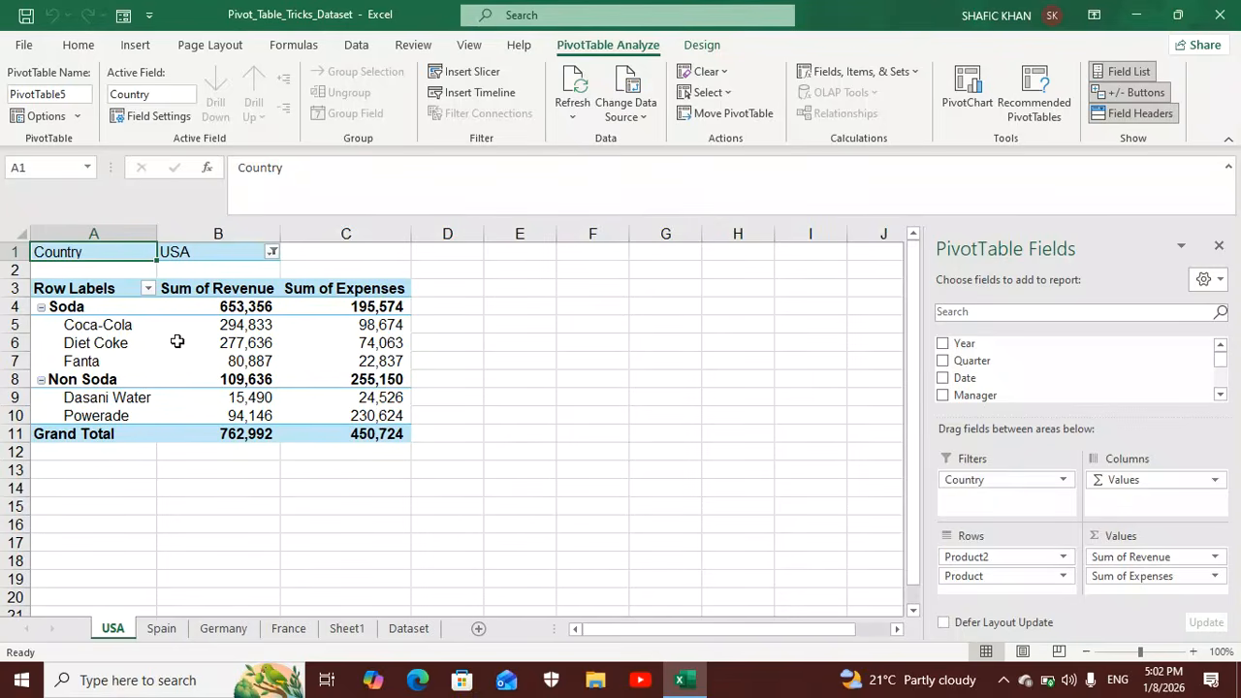
# Set the Country filter of the PivotTable on the USA sheet to Germany.
pyautogui.click(273, 253)
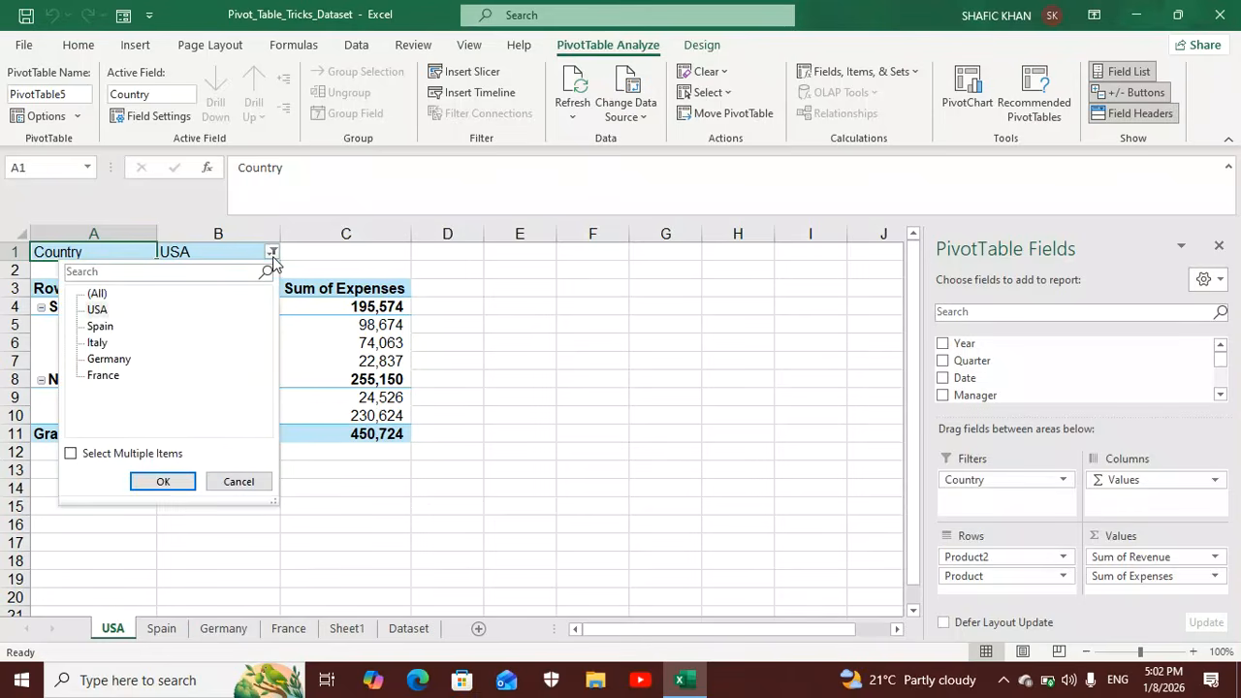
pyautogui.click(108, 359)
pyautogui.click(163, 482)
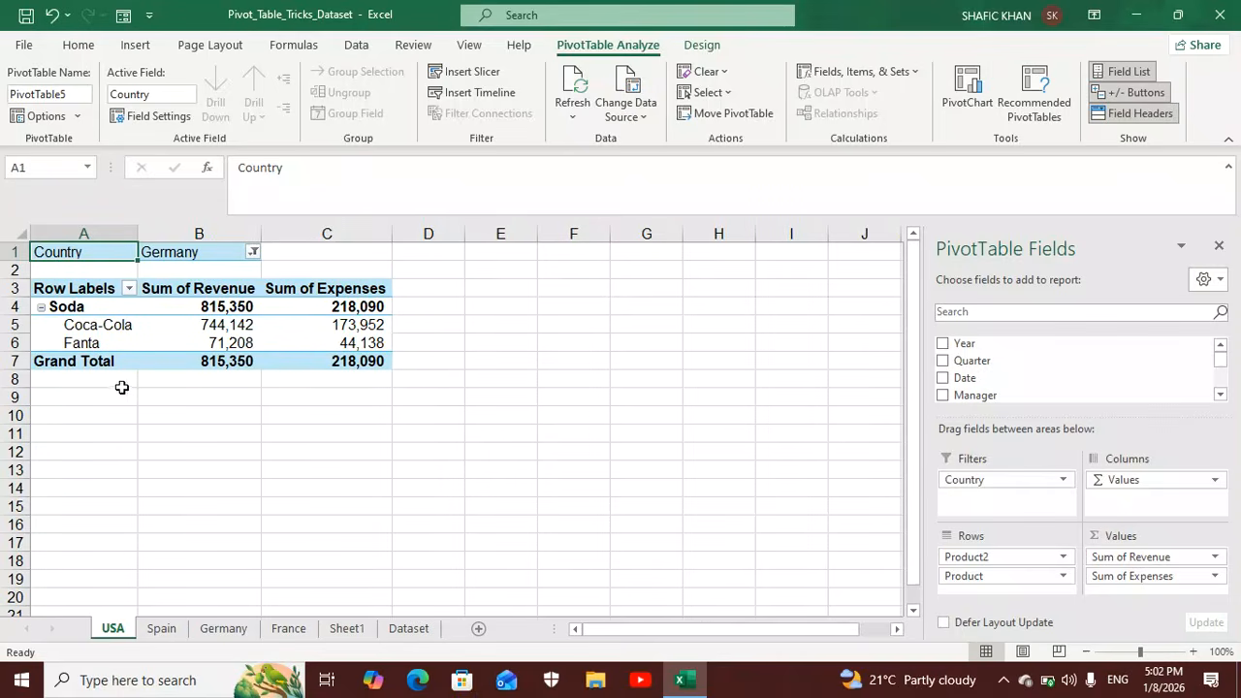
# Switch the Country filter of the USA sheet's PivotTable to France.
pyautogui.moveTo(145, 348)
pyautogui.click(255, 260)
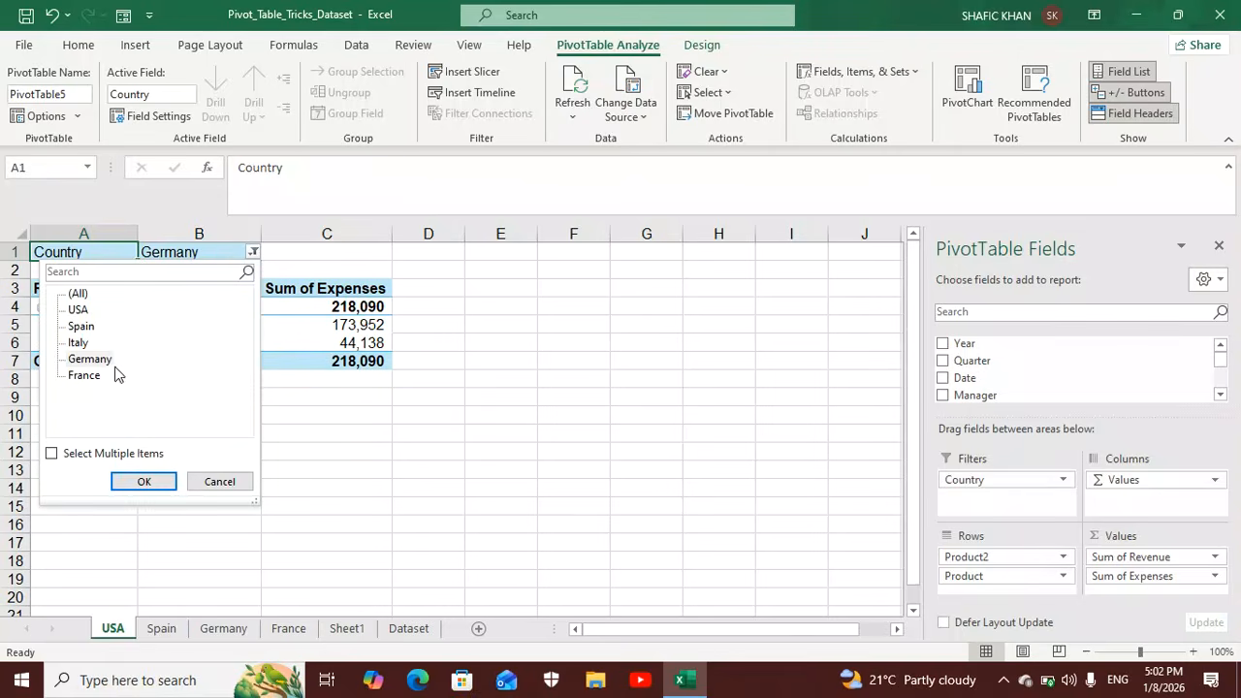
pyautogui.click(83, 377)
pyautogui.click(160, 481)
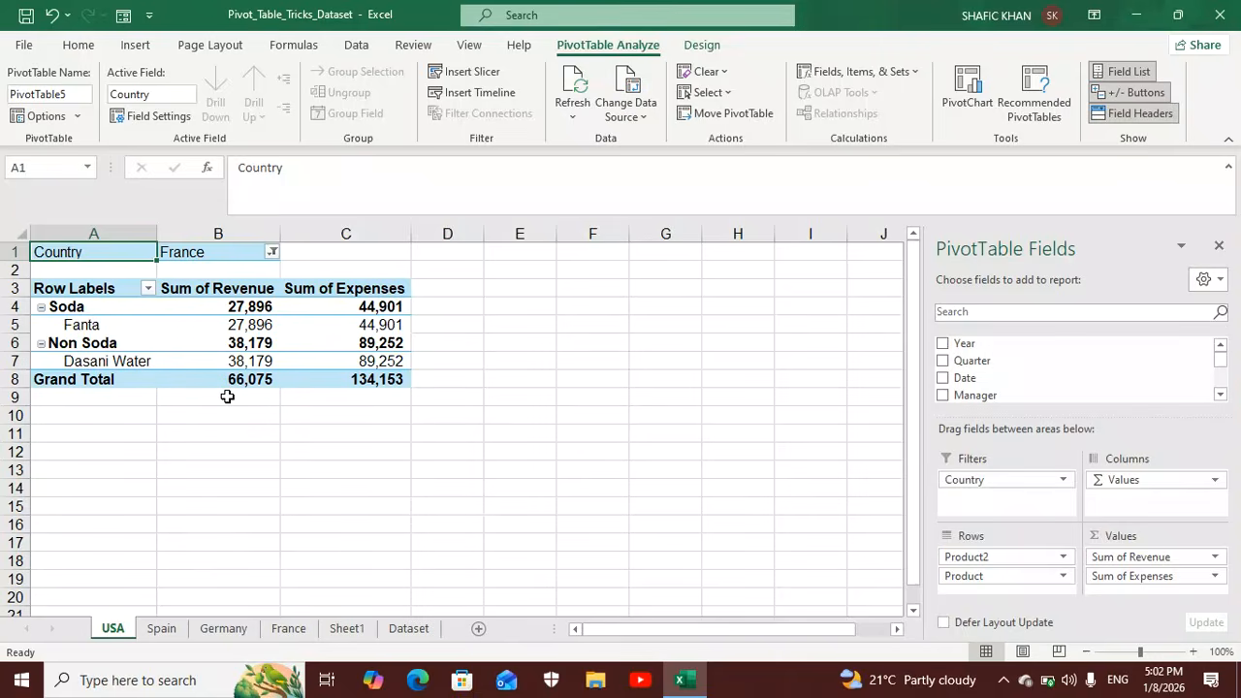
# Change the Country filter of the USA sheet's PivotTable to Spain.
pyautogui.click(273, 253)
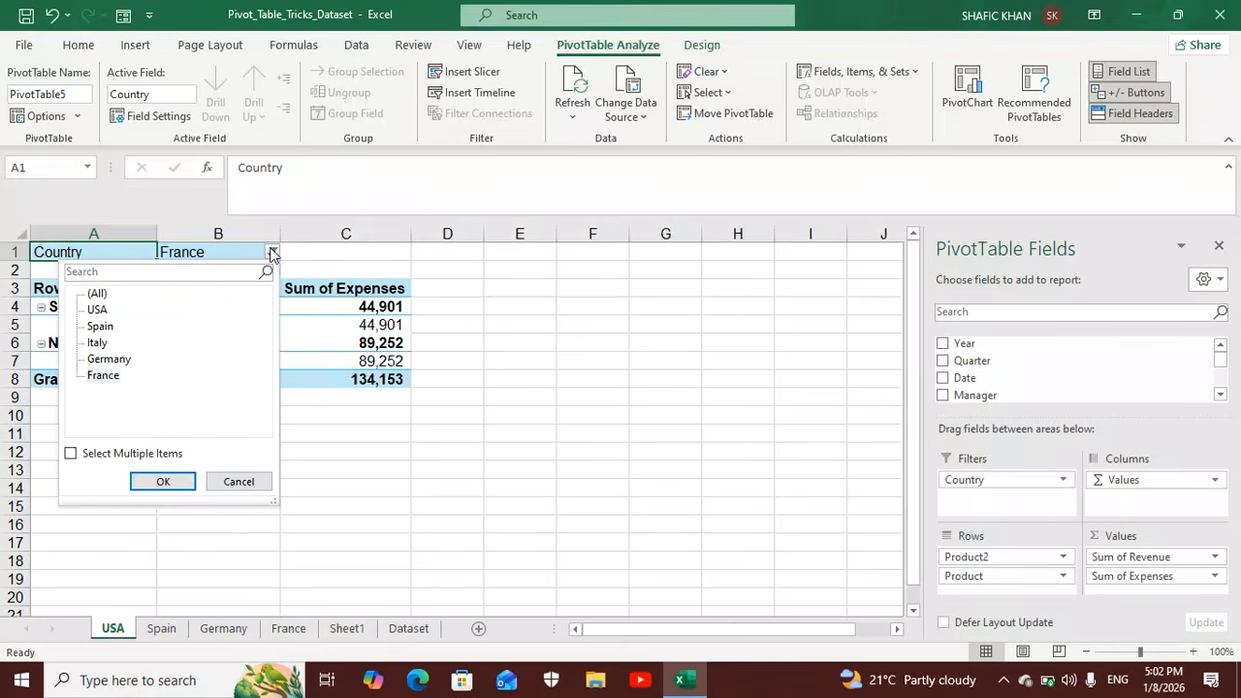
pyautogui.click(105, 327)
pyautogui.click(163, 485)
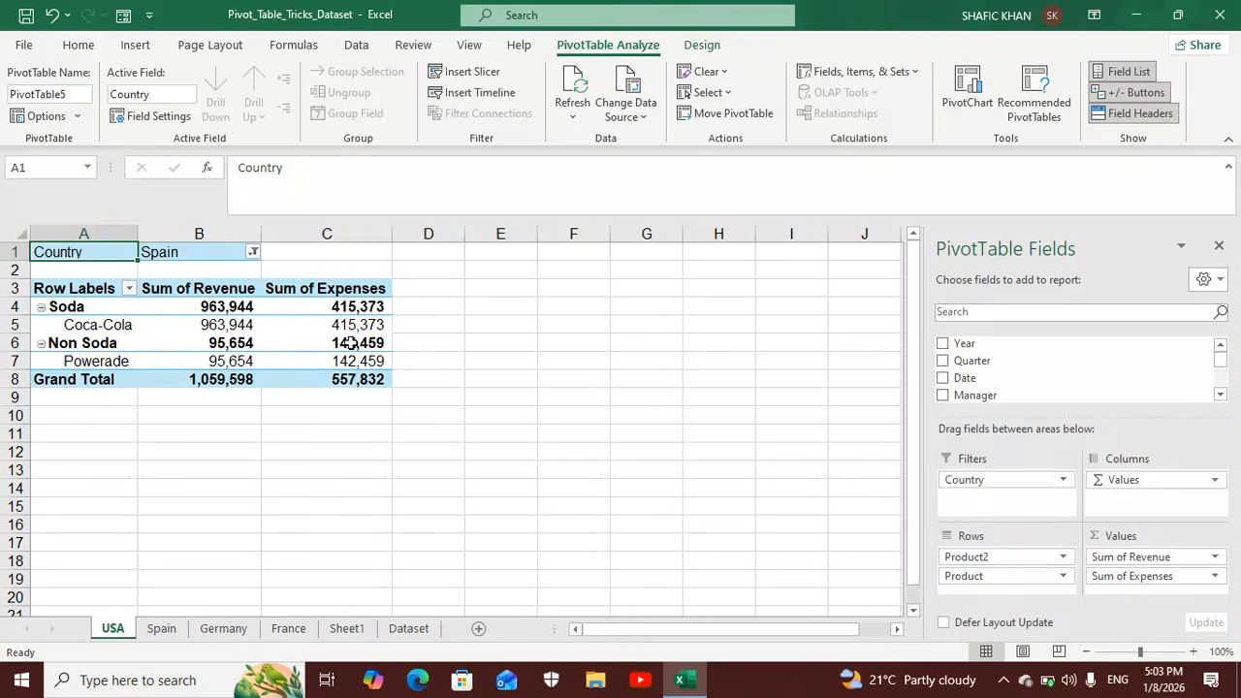
# Review the PivotTables on the Spain, Germany, France and USA sheets and return to the Dataset sheet.
pyautogui.click(162, 630)
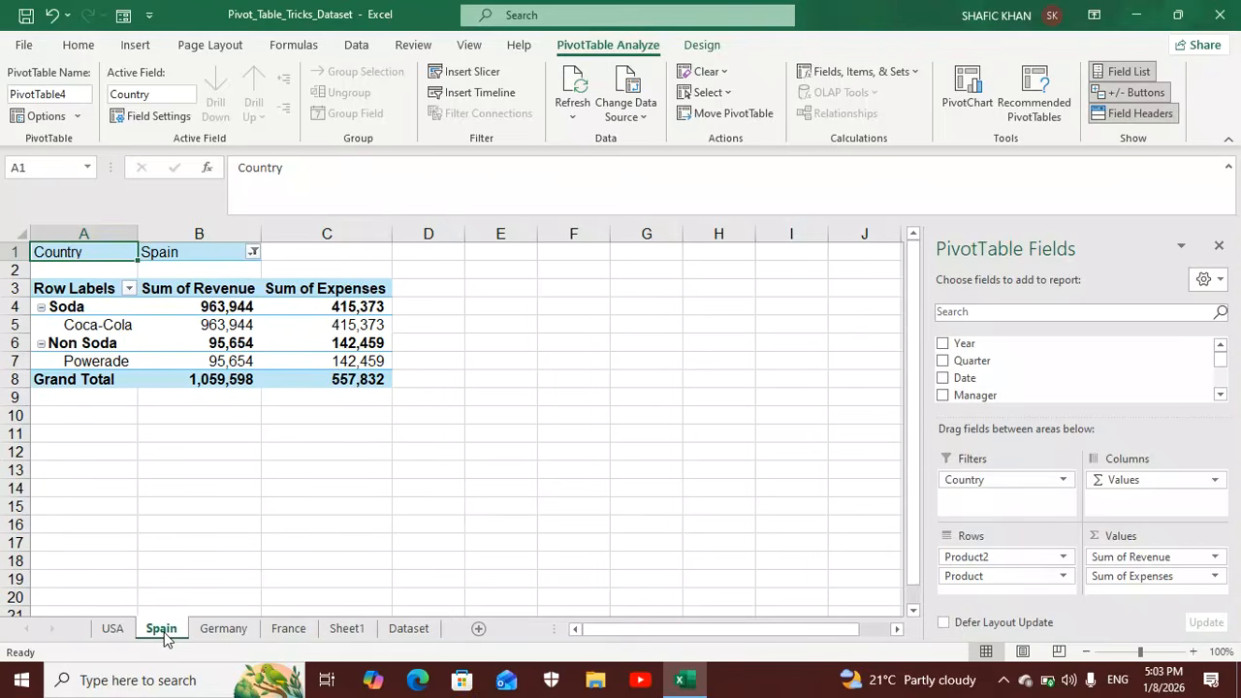
pyautogui.click(224, 629)
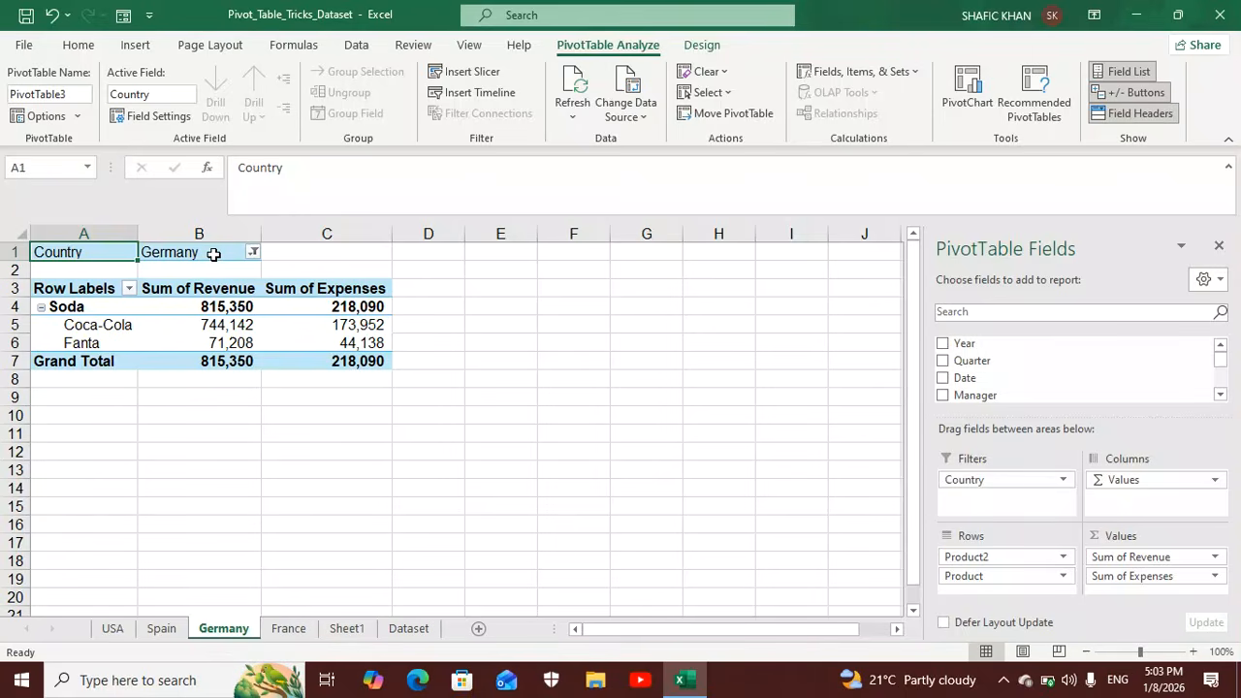
pyautogui.click(296, 629)
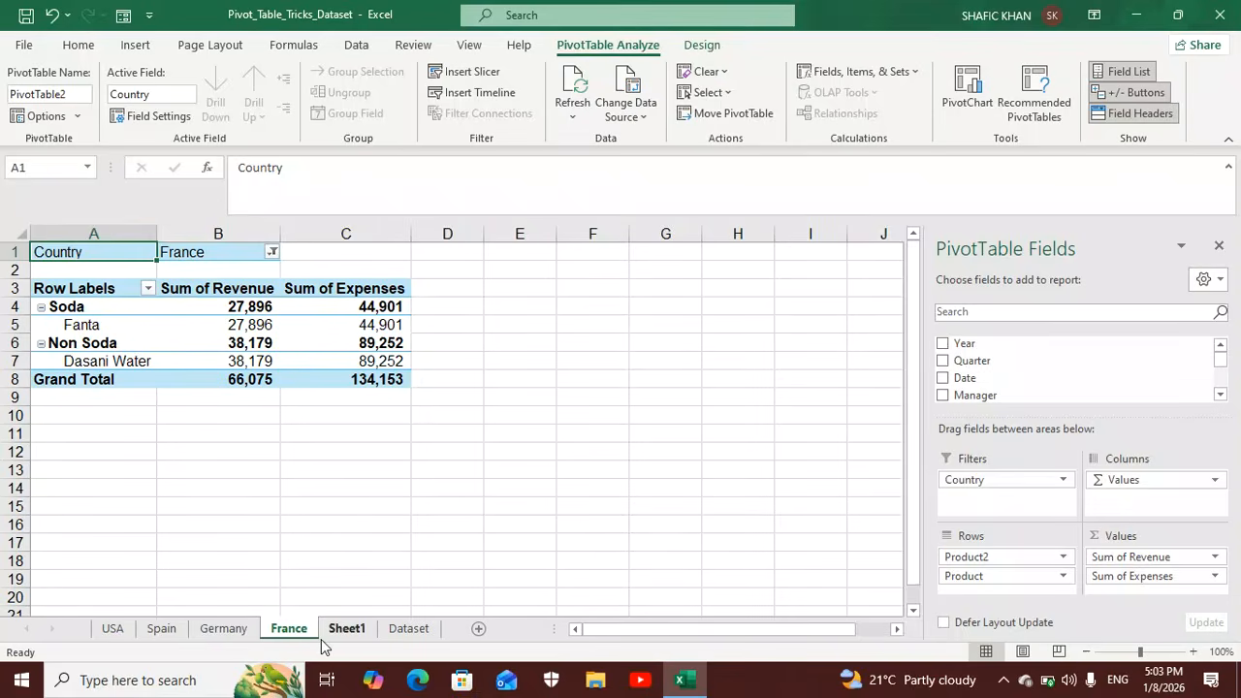
pyautogui.click(208, 632)
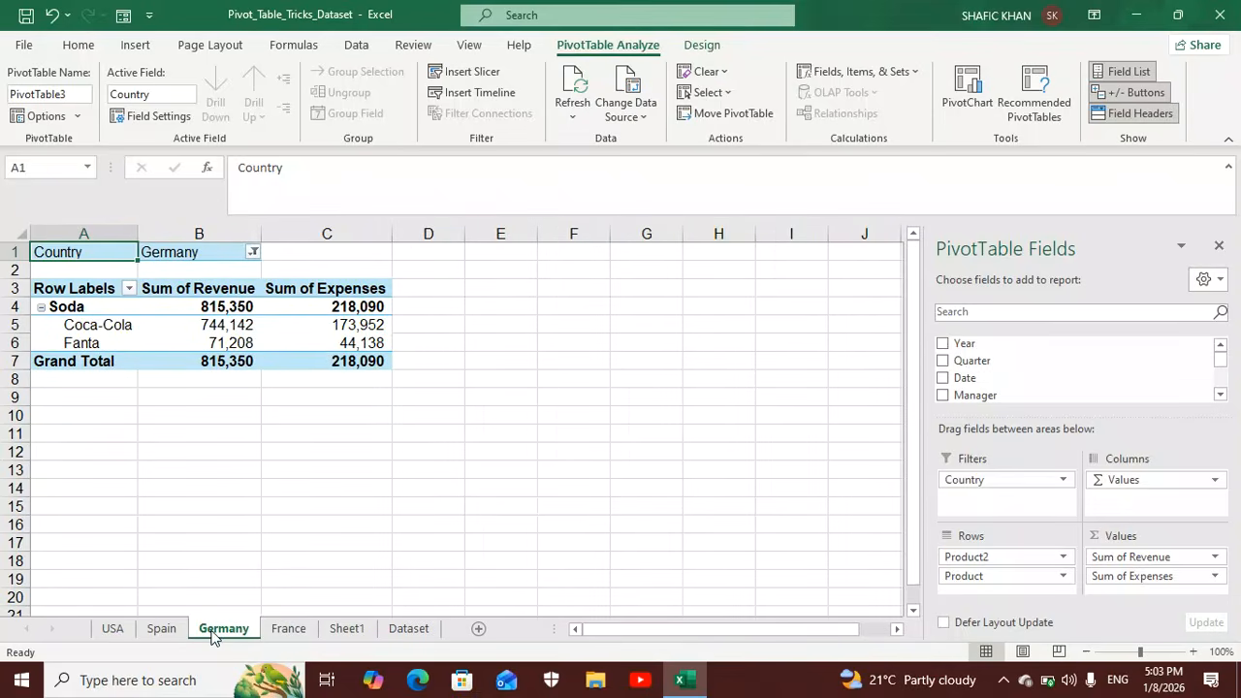
pyautogui.click(161, 631)
pyautogui.click(115, 631)
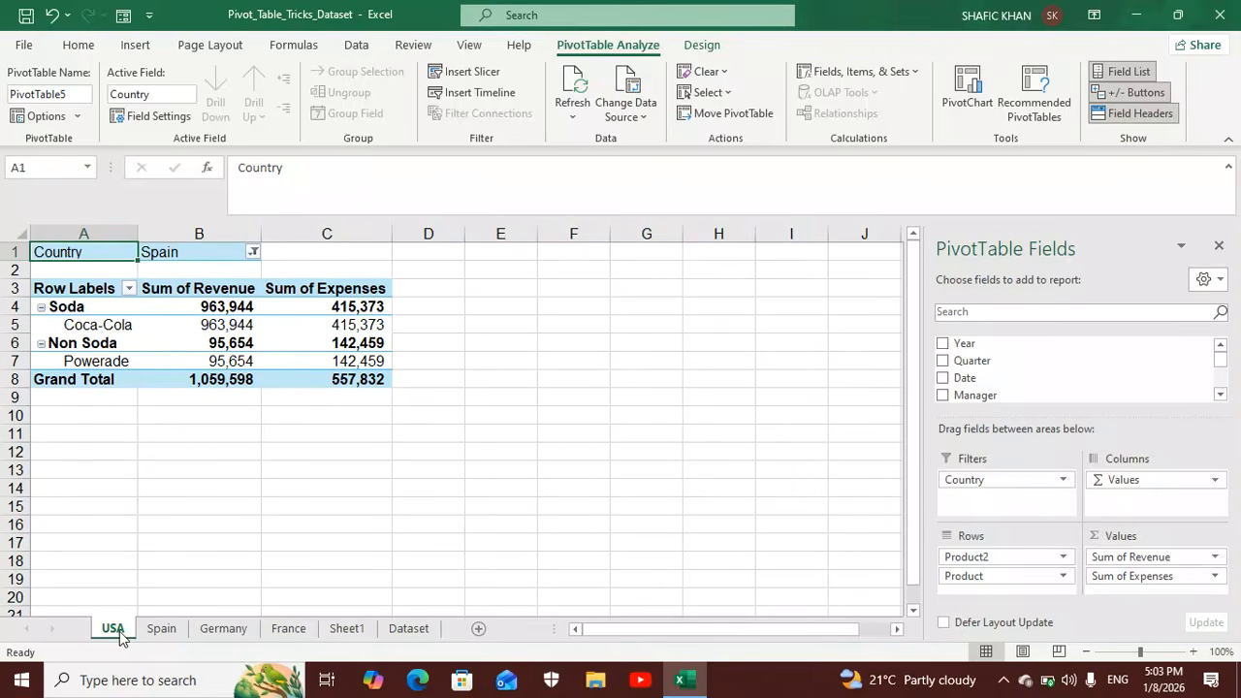
pyautogui.click(408, 631)
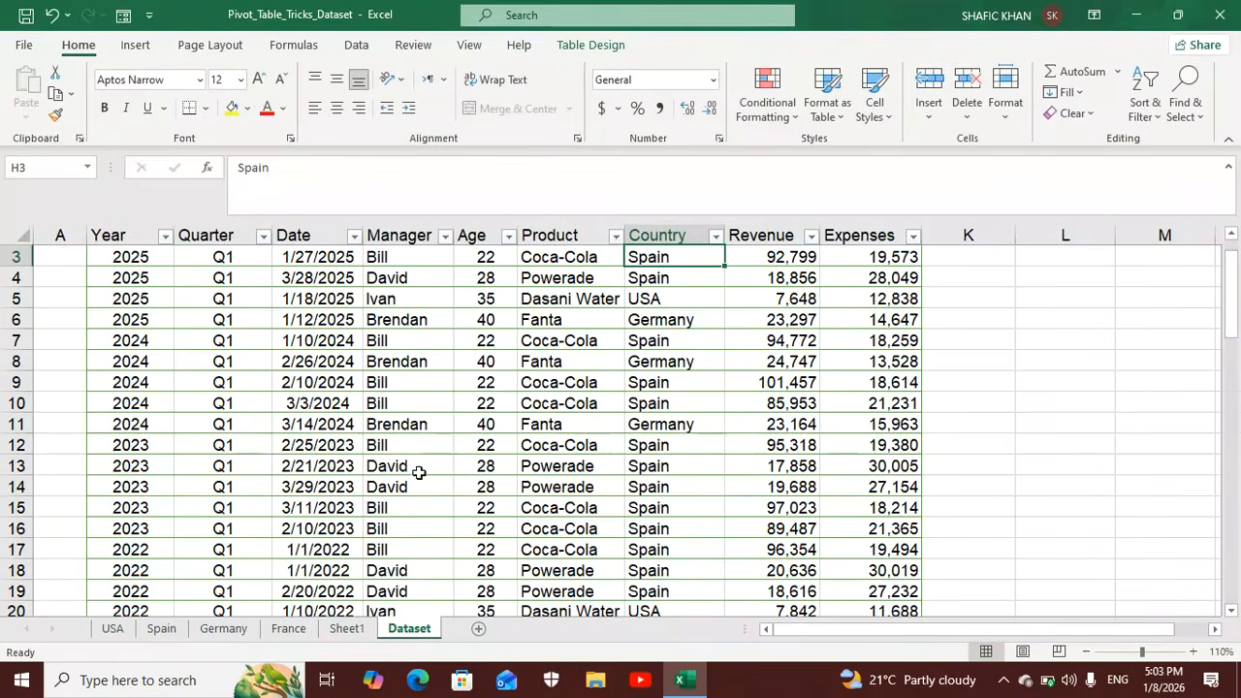